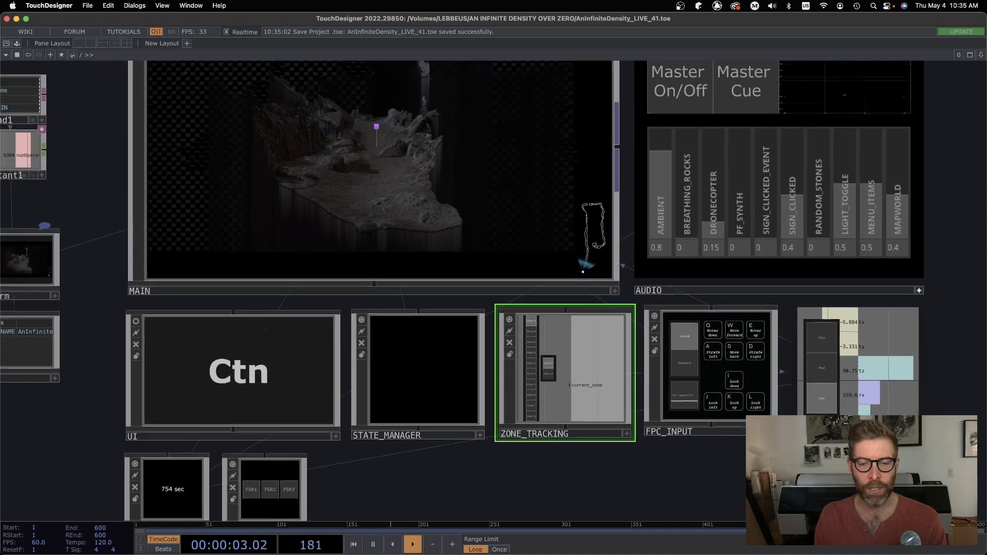
Look over the project's root network, from the MAIN and AUDIO components down to UI, STATE_MANAGER and ZONE_TRACKING
scroll(629, 458, up, 3)
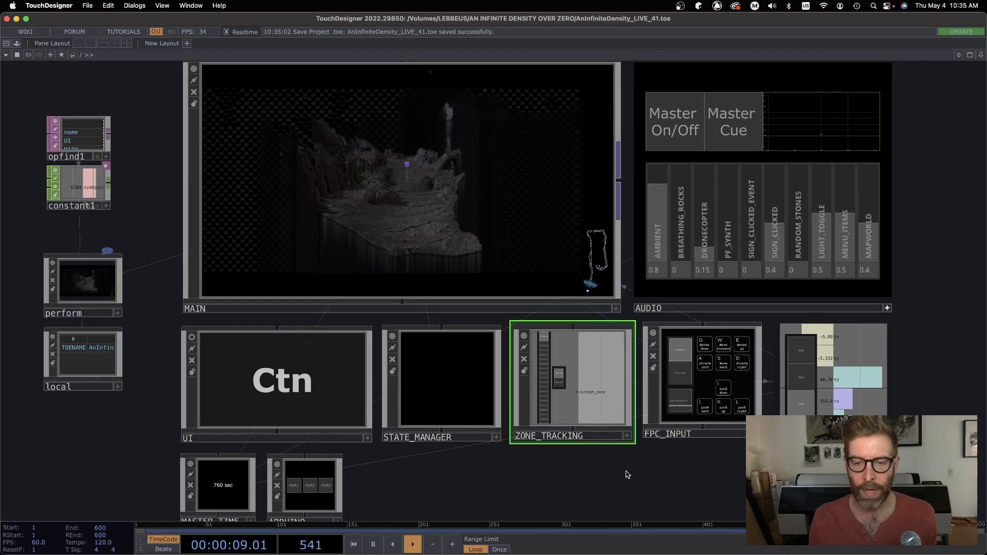
scroll(622, 486, right, 3)
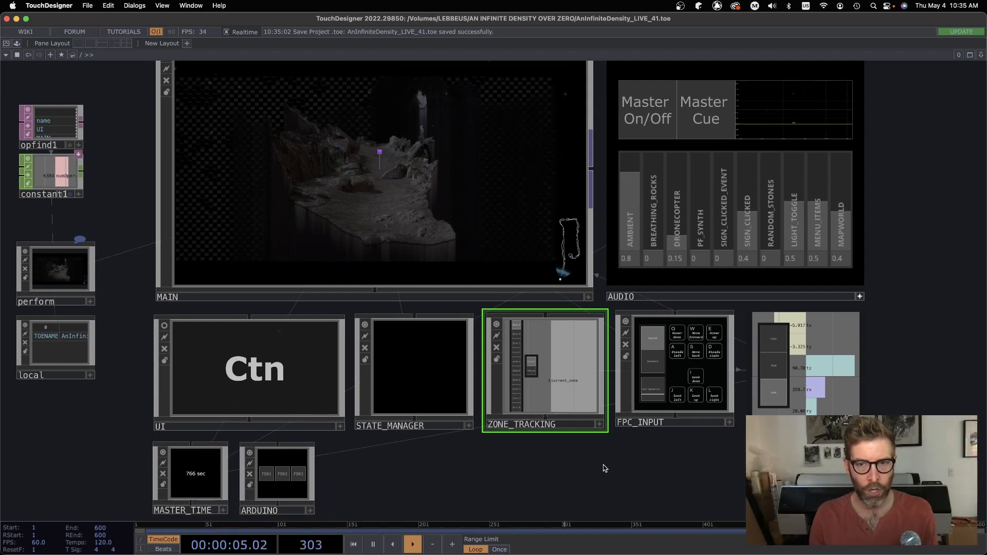
drag(137, 156, 132, 223)
scroll(132, 226, up, 5)
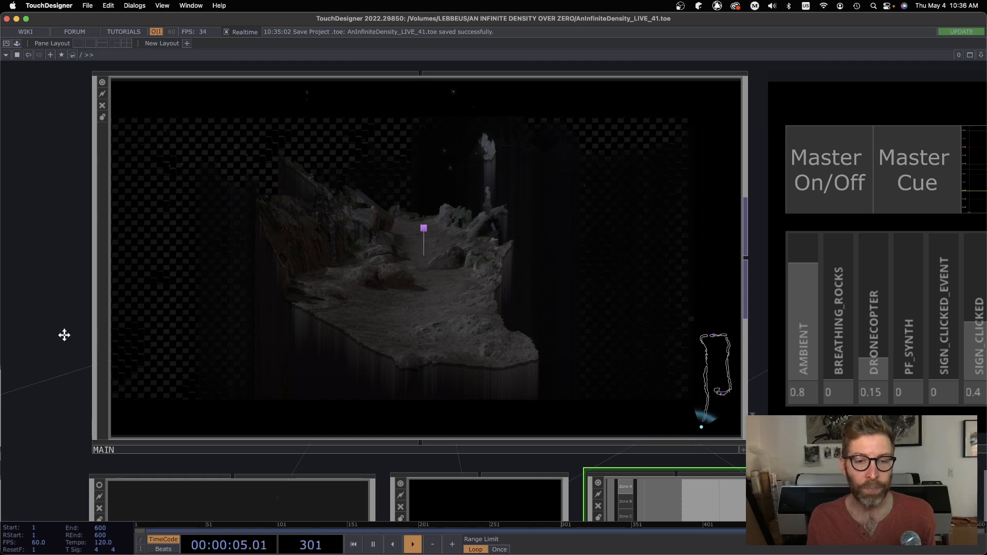
drag(64, 335, 57, 295)
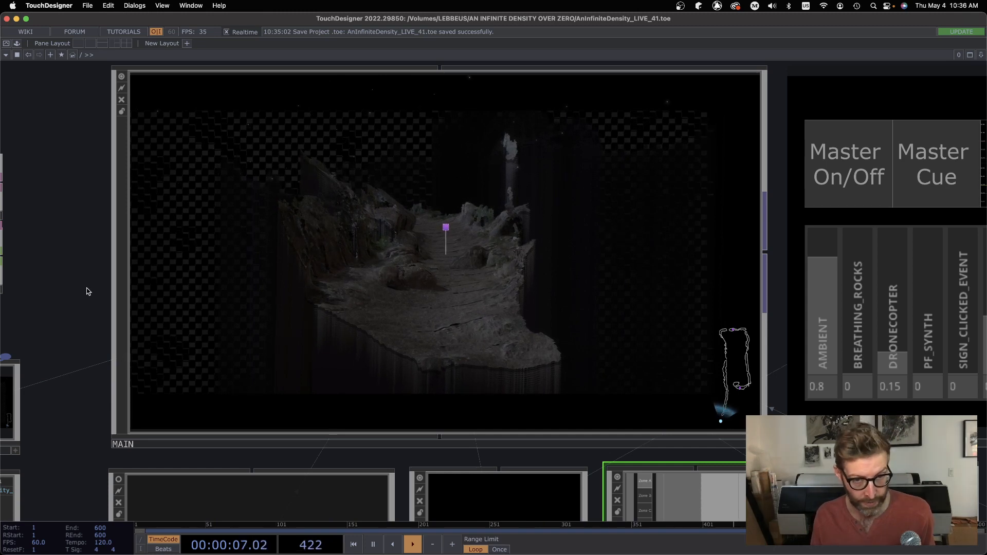
scroll(84, 332, down, 2)
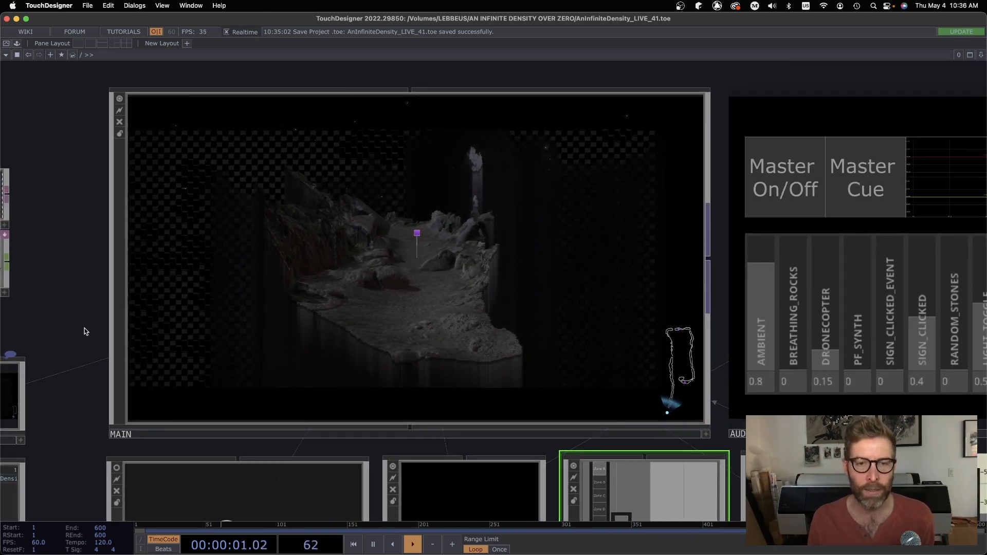
scroll(93, 411, down, 3)
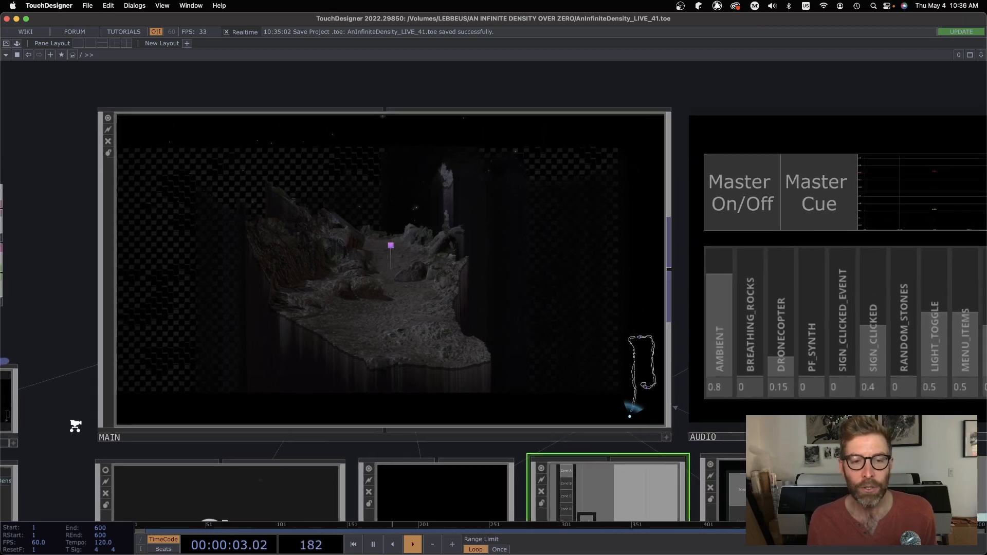
drag(75, 457, 77, 249)
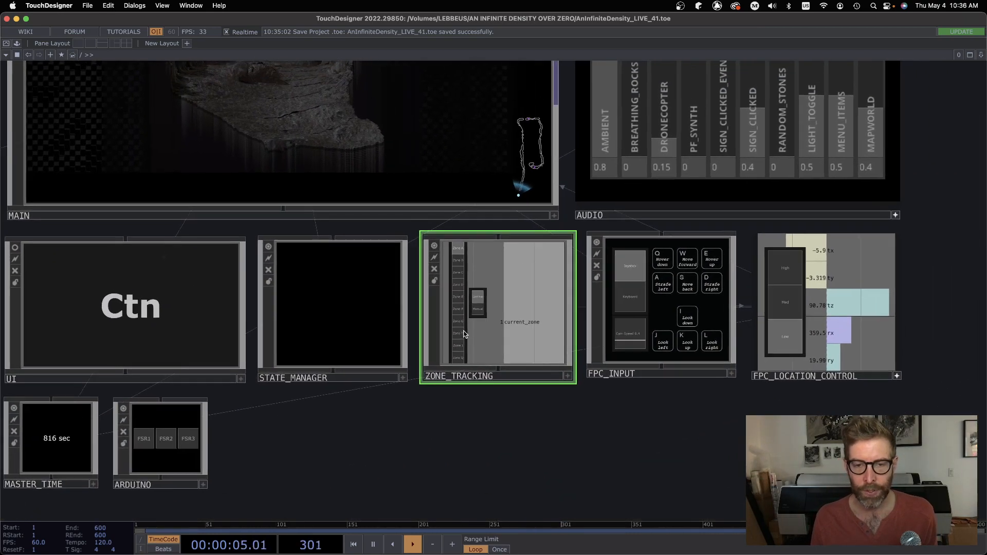
Enter the ZONE_TRACKING component and examine the stored camera positions in MILESTONES_TABLE
scroll(464, 331, up, 5)
drag(392, 372, 437, 365)
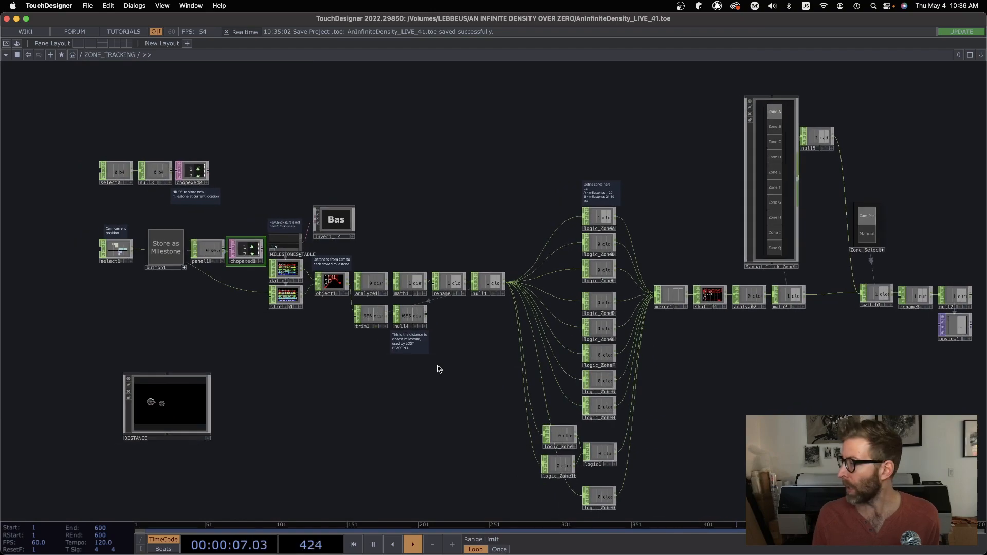
scroll(309, 301, up, 8)
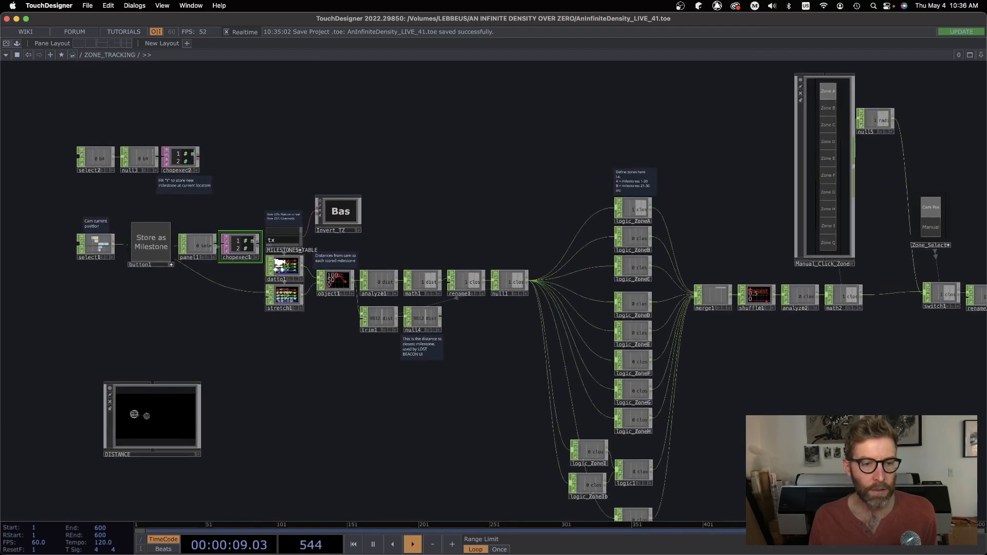
scroll(278, 250, up, 6)
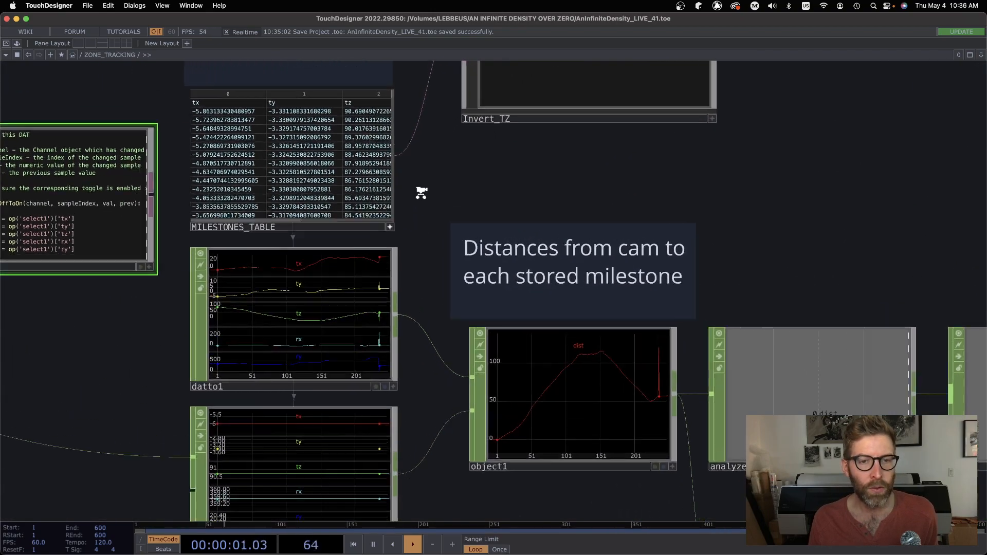
scroll(522, 239, up, 5)
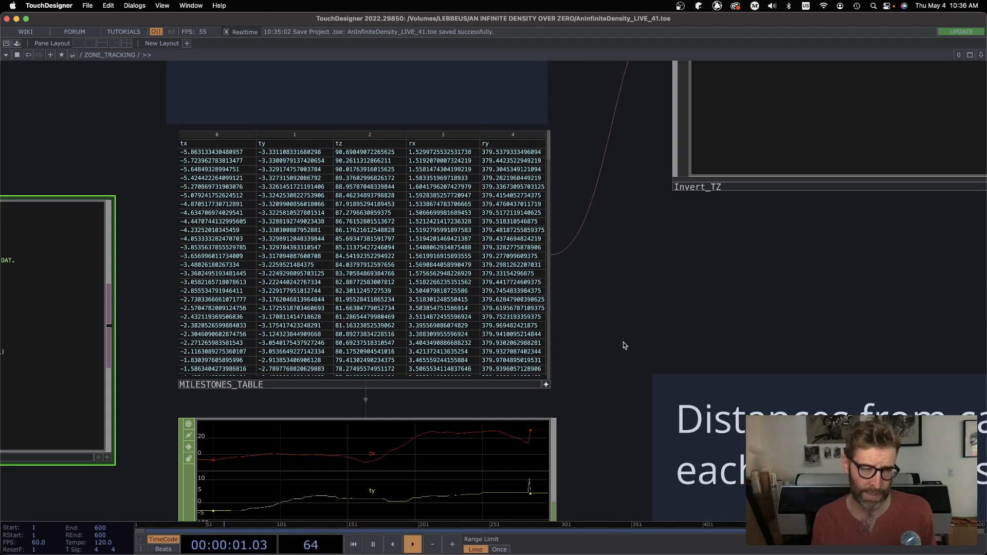
scroll(598, 301, up, 2)
drag(613, 319, 651, 367)
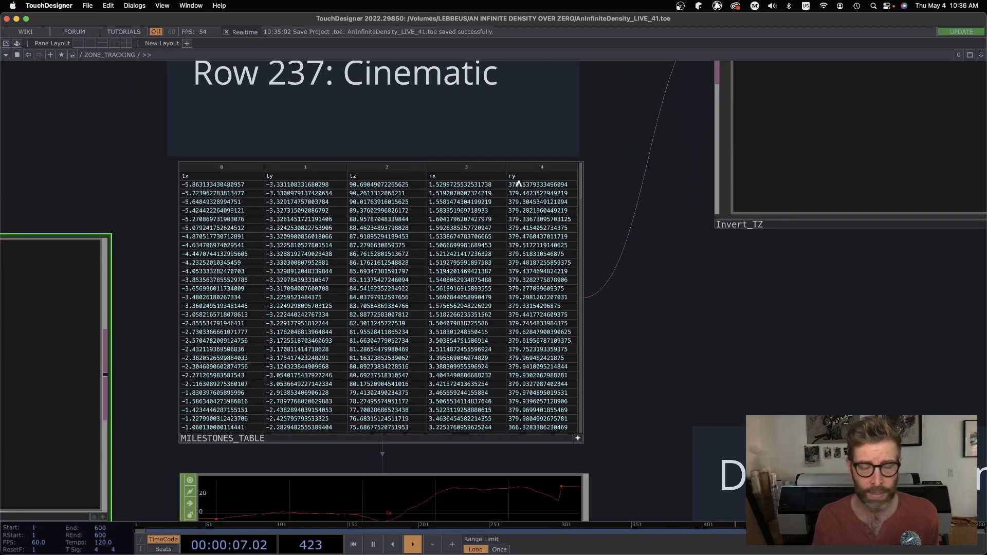
Inspect the parameters of the select1 CHOP that holds the camera's current position
scroll(631, 359, down, 4)
drag(630, 359, 597, 141)
scroll(615, 267, down, 1)
scroll(612, 272, down, 4)
drag(611, 280, 506, 274)
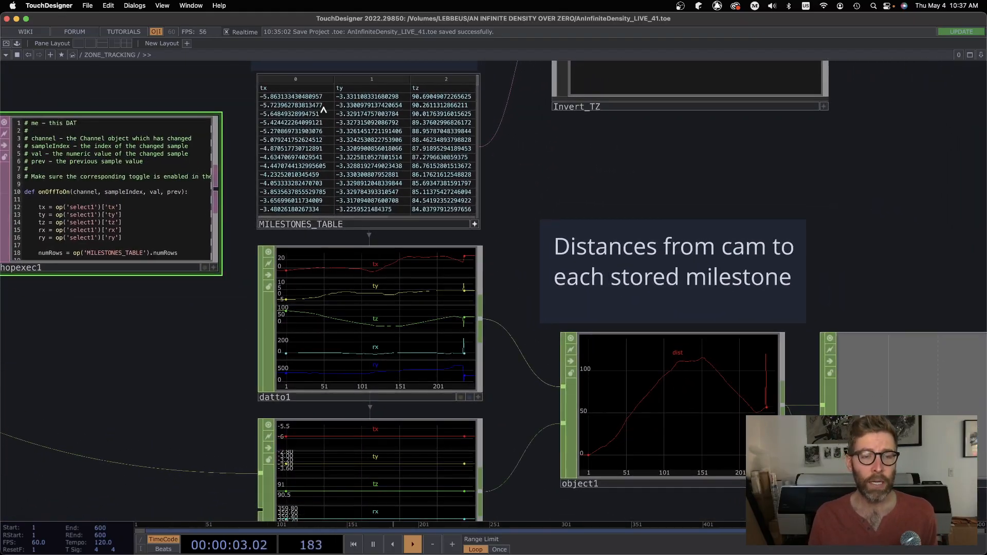
drag(212, 391, 725, 424)
drag(206, 411, 821, 439)
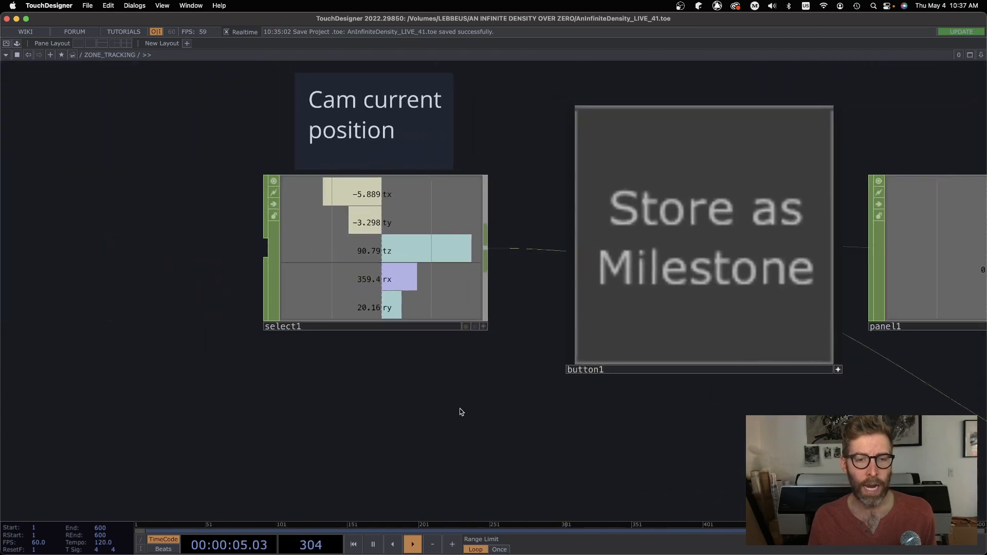
scroll(360, 223, up, 5)
click(405, 242)
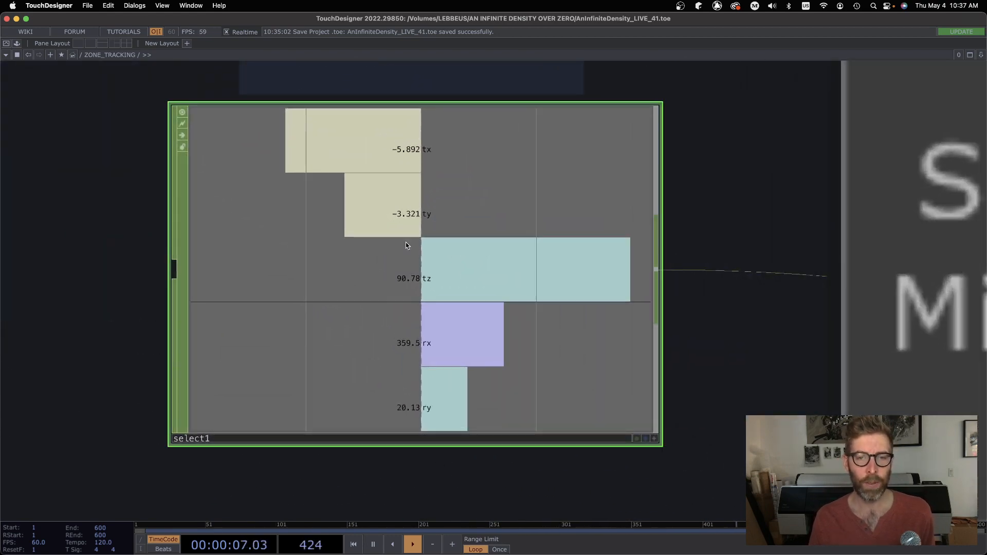
key(p)
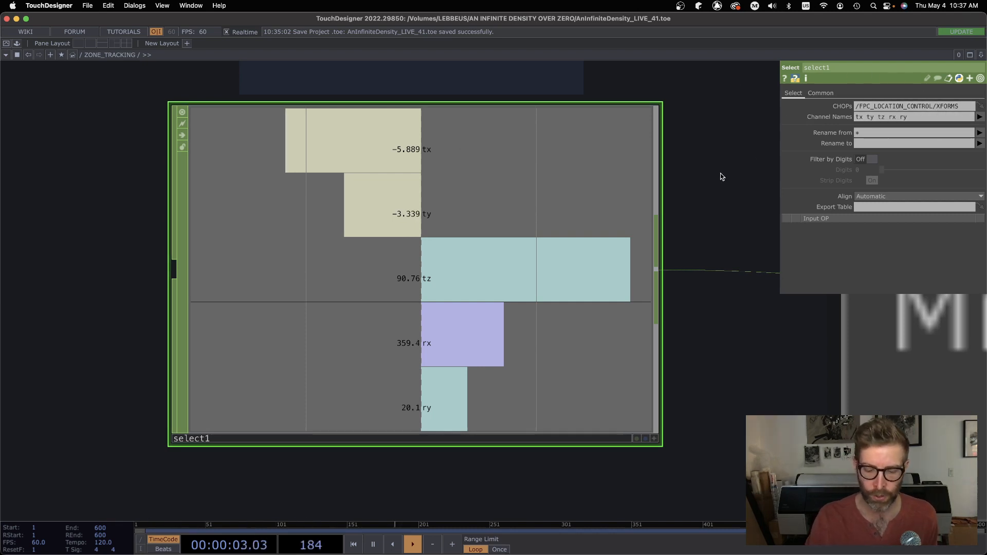
key(p)
scroll(718, 353, down, 4)
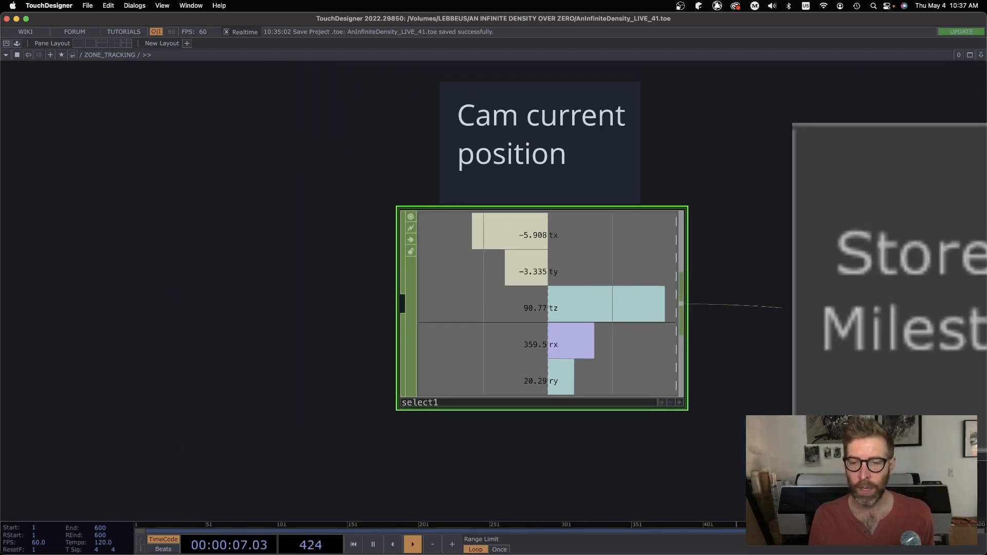
Follow the chain from chopexec1 and MILESTONES_TABLE through datto1 and stretch1, and select the object1 distance CHOP
drag(513, 422, 1, 302)
scroll(463, 432, down, 2)
drag(583, 407, 1, 418)
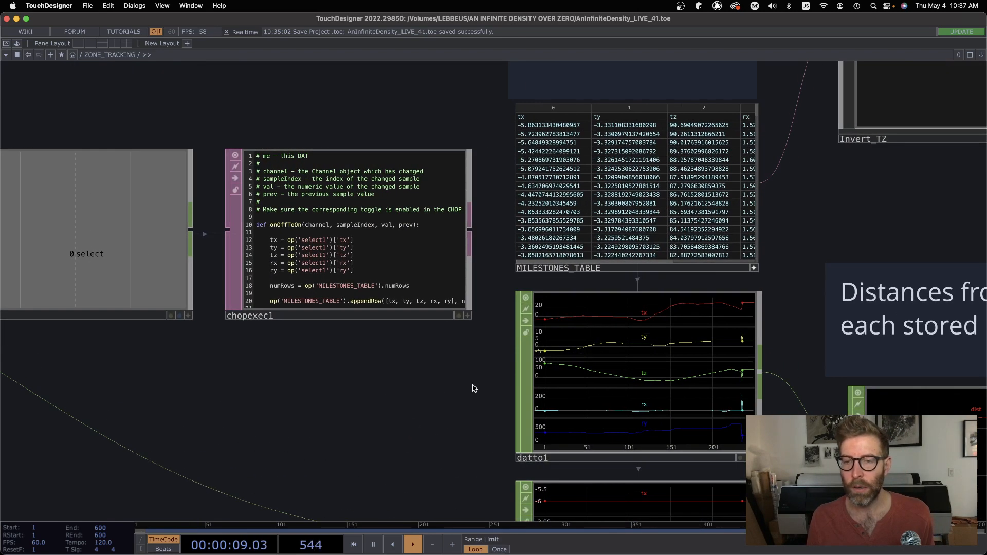
drag(392, 410, 239, 465)
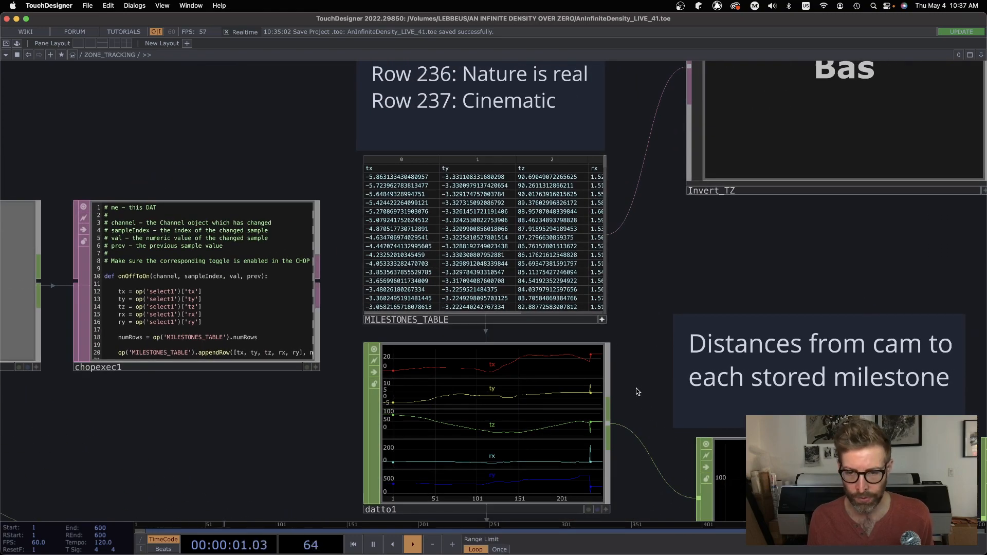
drag(637, 392, 520, 153)
drag(580, 427, 510, 449)
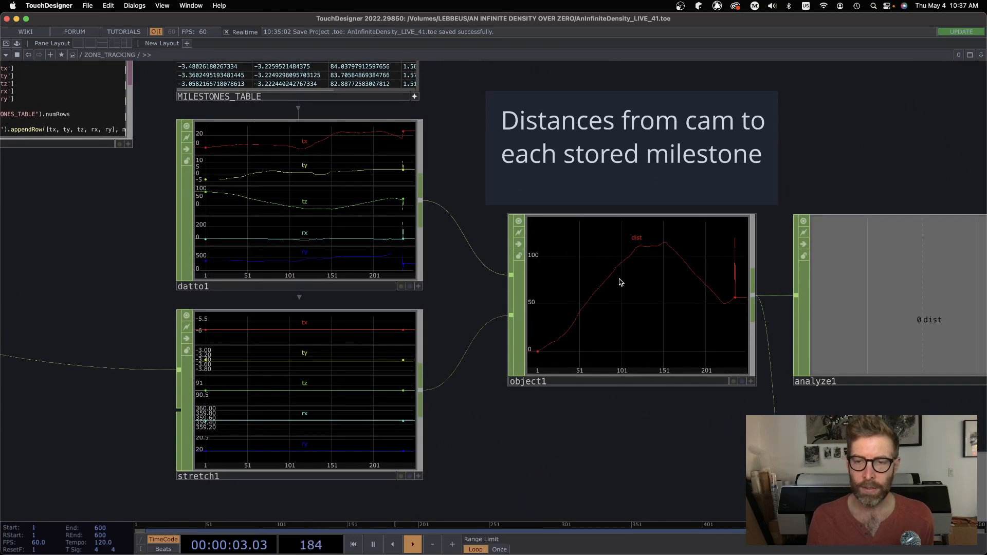
click(621, 281)
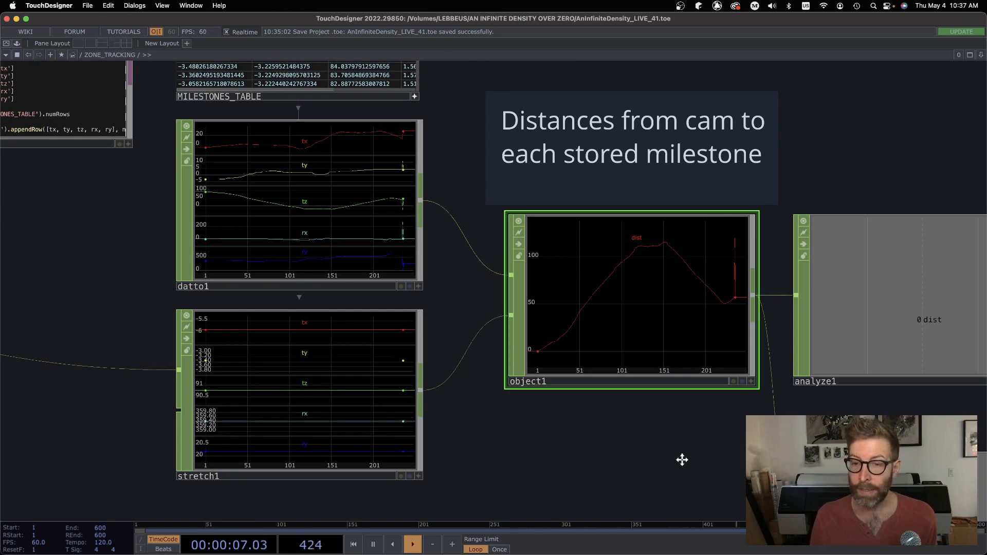
Select the analyze1 CHOP that follows object1 to examine how the milestone distances are processed
drag(683, 460, 439, 458)
scroll(440, 458, down, 1)
click(660, 307)
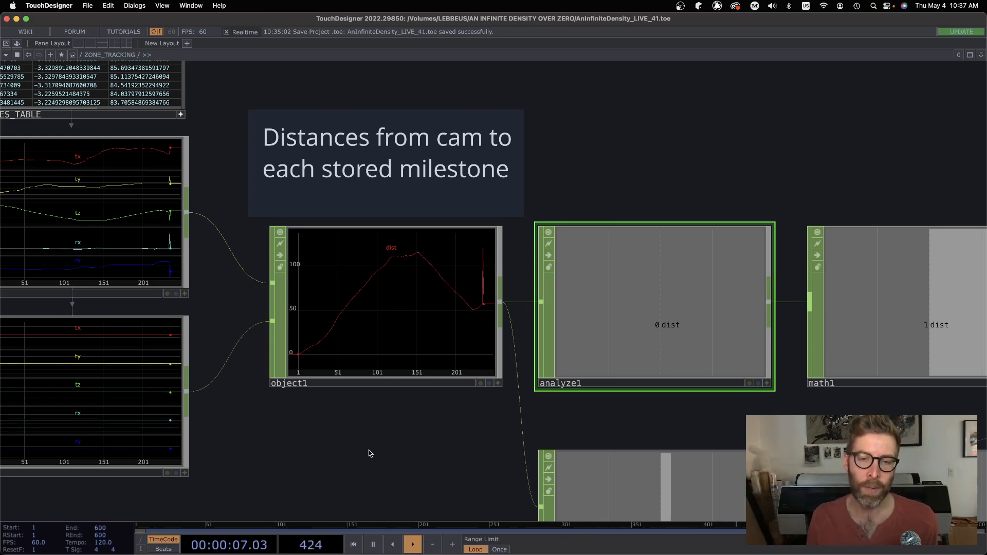
scroll(359, 456, down, 3)
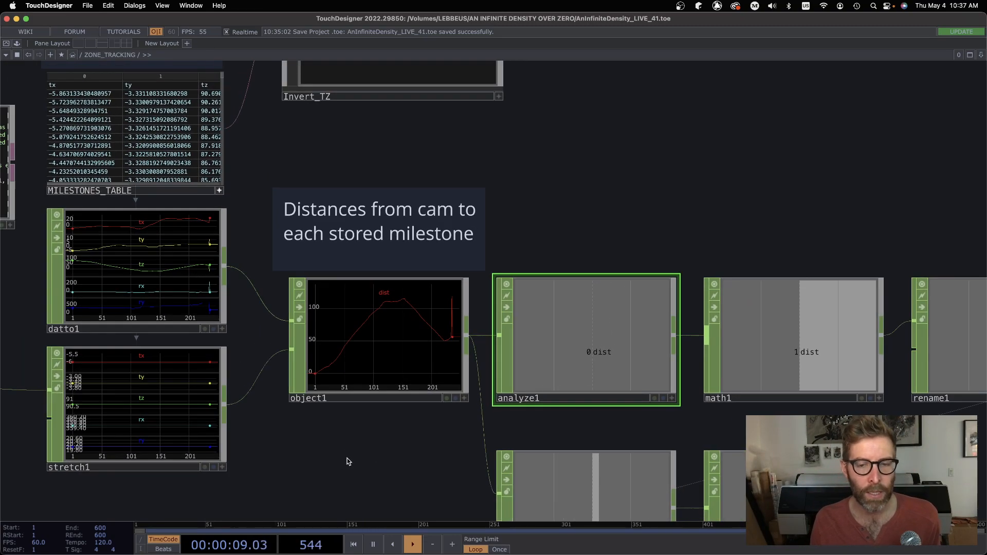
Enter the DISTANCE component and examine how noise1 and noise2 feed object1 beside the two spheres
drag(347, 461, 829, 229)
scroll(659, 350, down, 5)
drag(656, 352, 707, 119)
scroll(405, 397, up, 5)
drag(428, 365, 508, 269)
scroll(436, 354, up, 2)
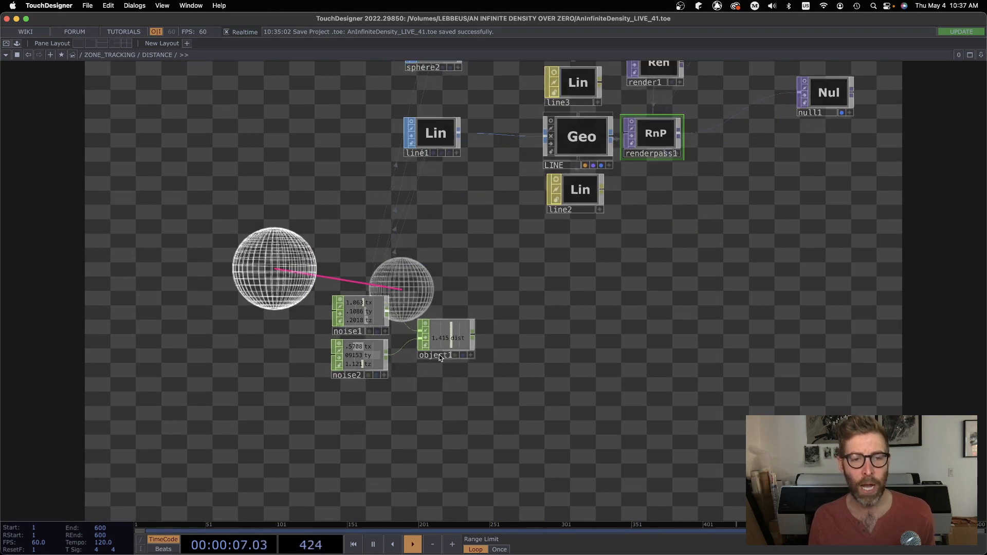
scroll(381, 352, up, 5)
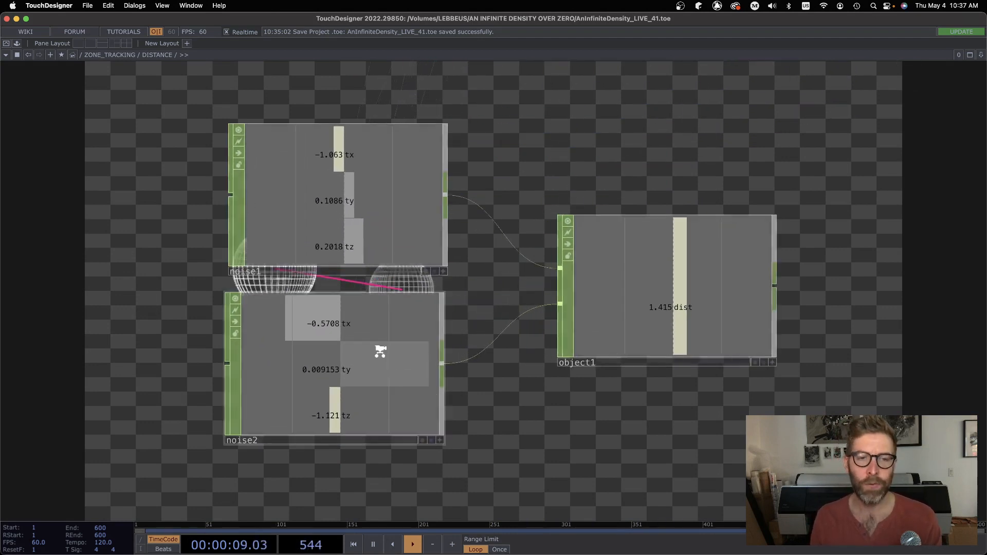
drag(525, 399, 399, 402)
scroll(422, 396, down, 2)
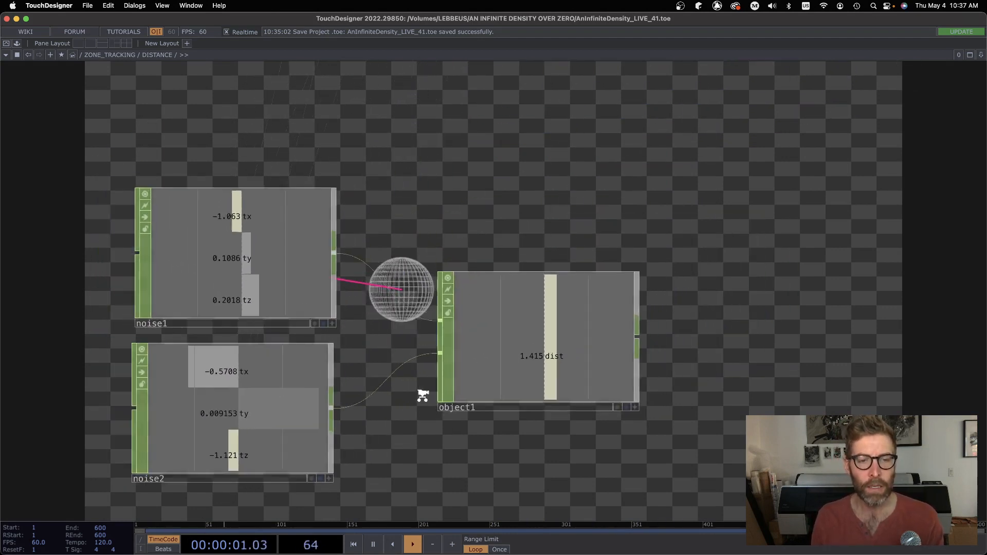
scroll(422, 396, down, 1)
drag(515, 226, 795, 176)
right_drag(395, 144, 649, 451)
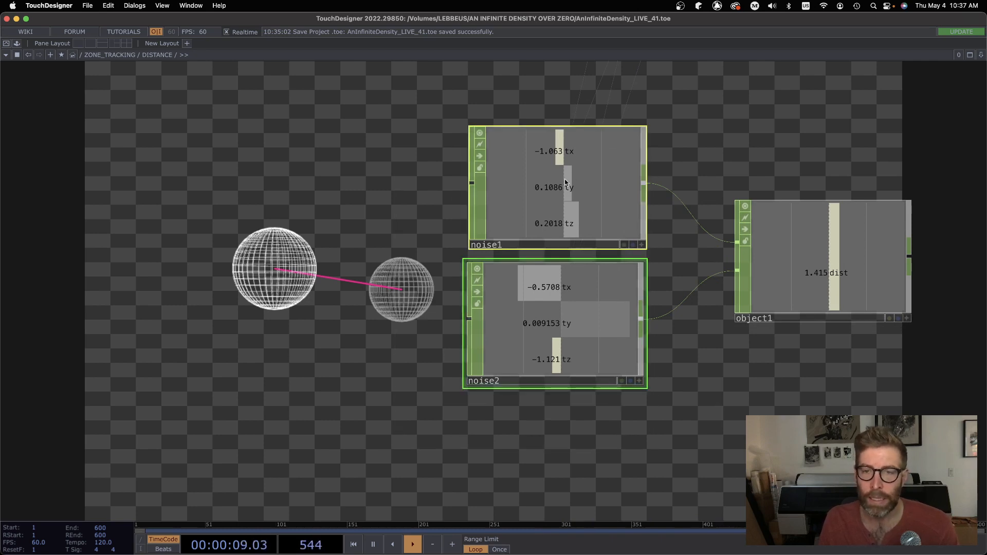
Delete the object1 CHOP from the DISTANCE network
click(811, 280)
drag(827, 374, 799, 378)
drag(761, 408, 663, 396)
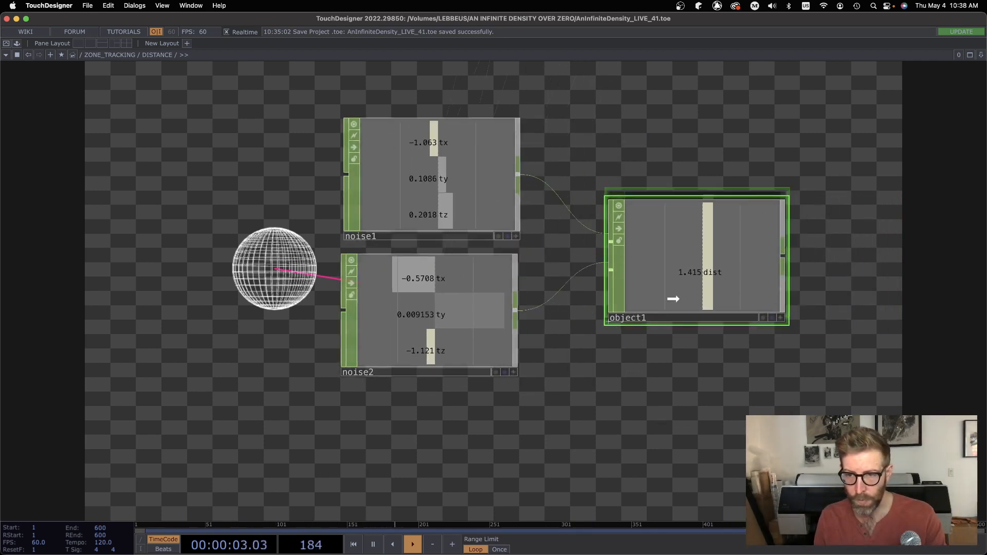
key(Delete)
Add a new Object CHOP beside the noise CHOPs and connect noise1 and noise2 to its two inputs
scroll(659, 274, left, 5)
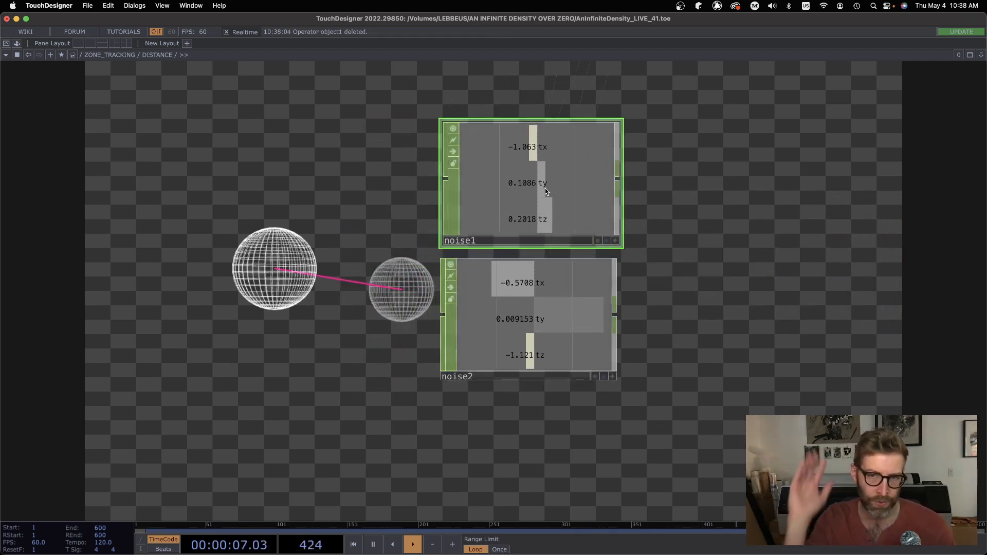
scroll(654, 261, right, 3)
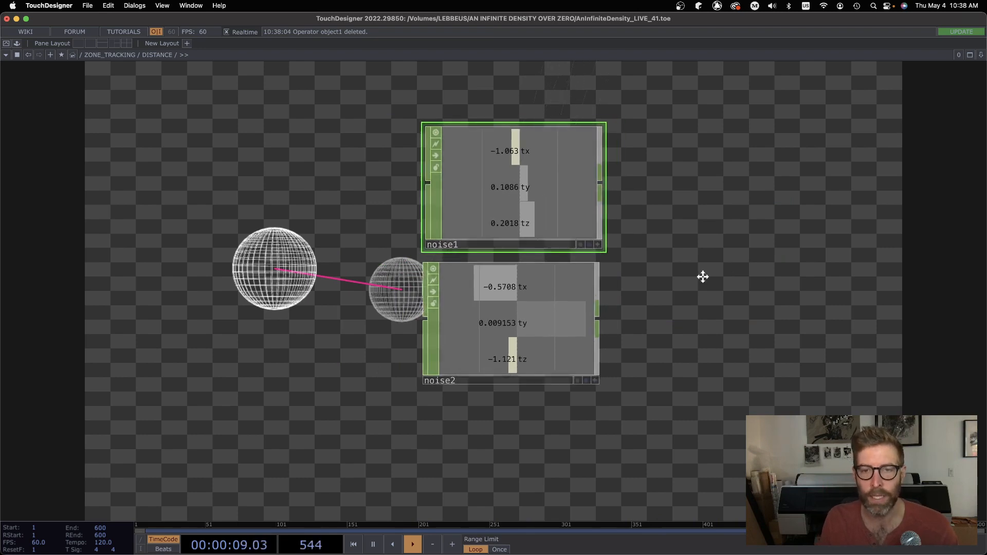
key(Tab)
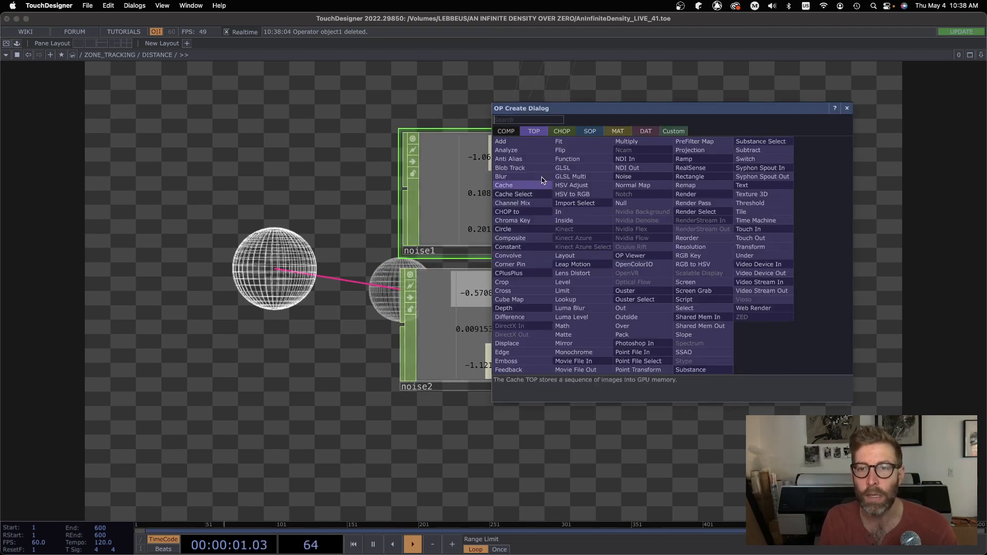
click(562, 132)
click(688, 280)
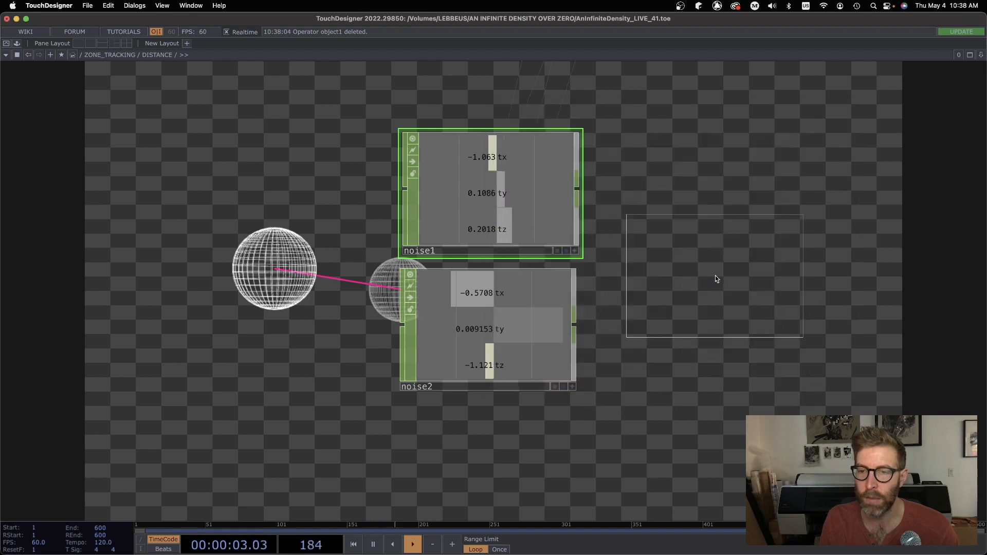
click(707, 256)
drag(597, 184, 621, 235)
drag(575, 324, 626, 280)
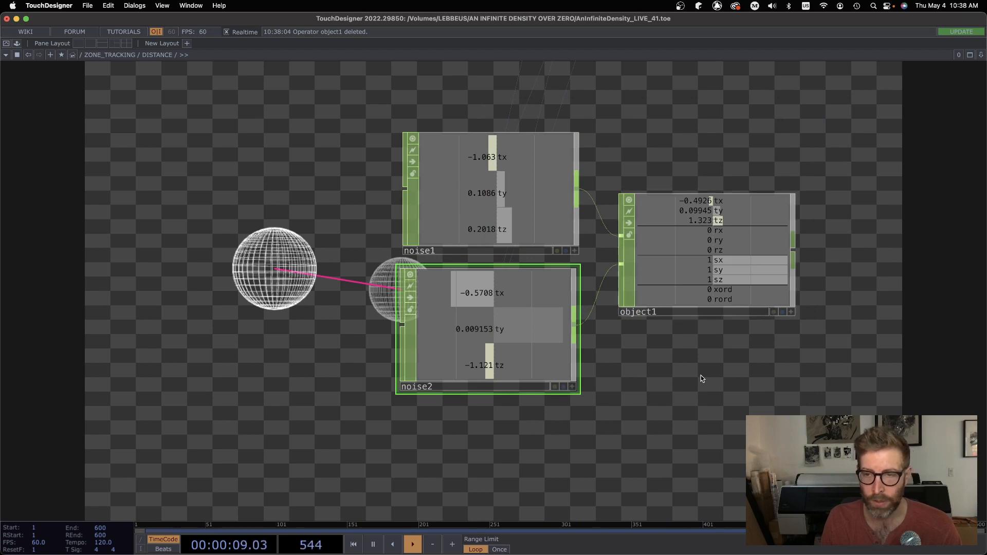
Set the object1 CHOP's output to compute Measurements instead of a transform
drag(689, 379, 652, 398)
drag(636, 358, 565, 327)
scroll(592, 250, up, 1)
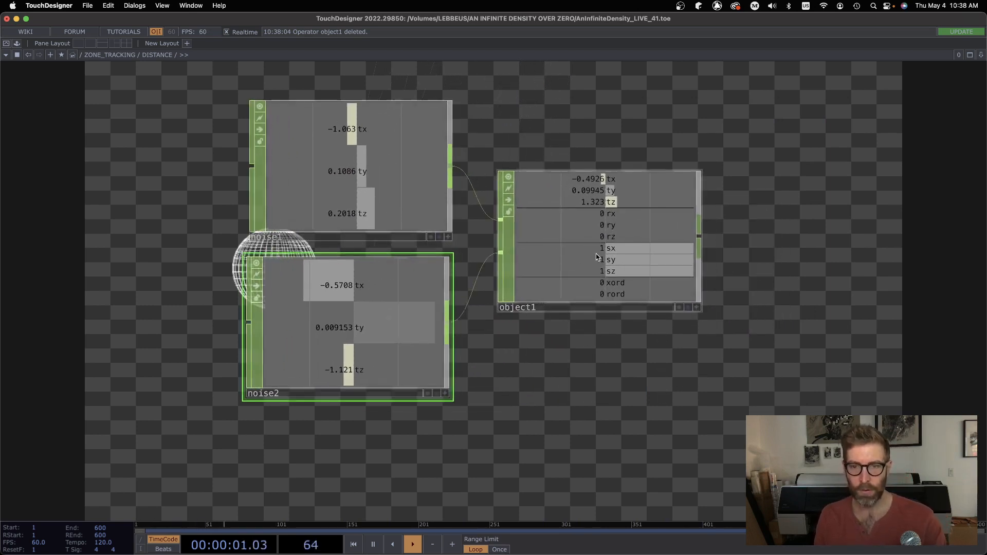
click(592, 250)
key(p)
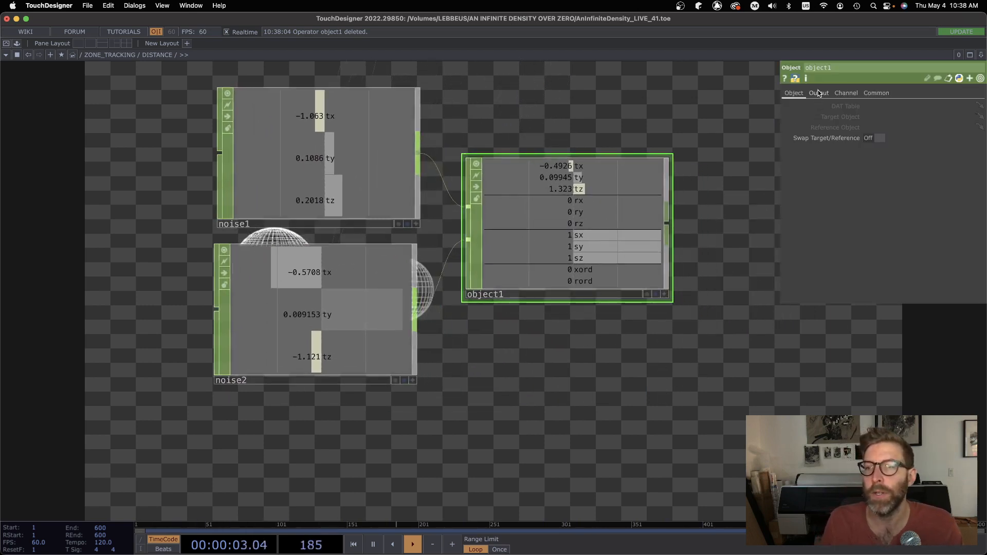
click(819, 93)
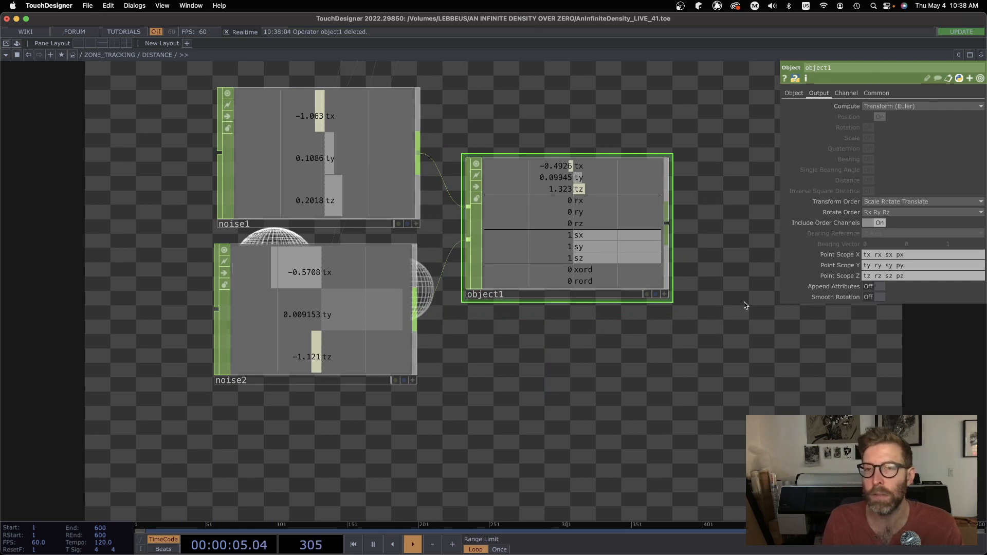
drag(744, 305, 643, 278)
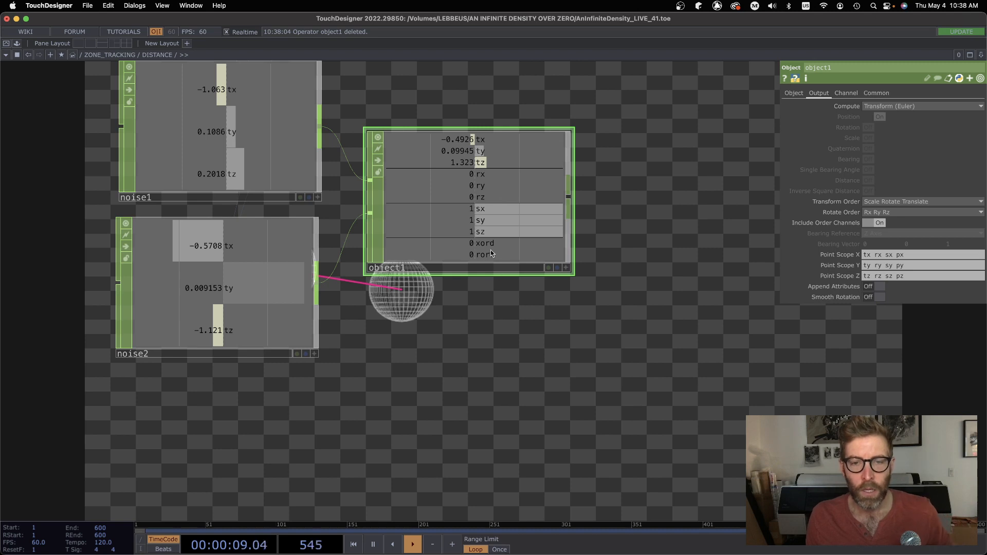
drag(614, 187, 616, 282)
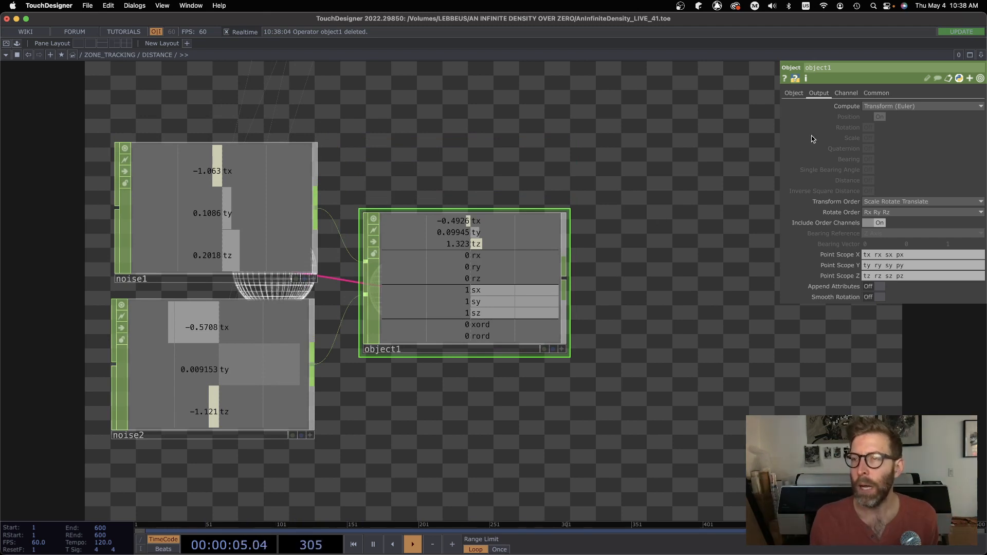
click(875, 107)
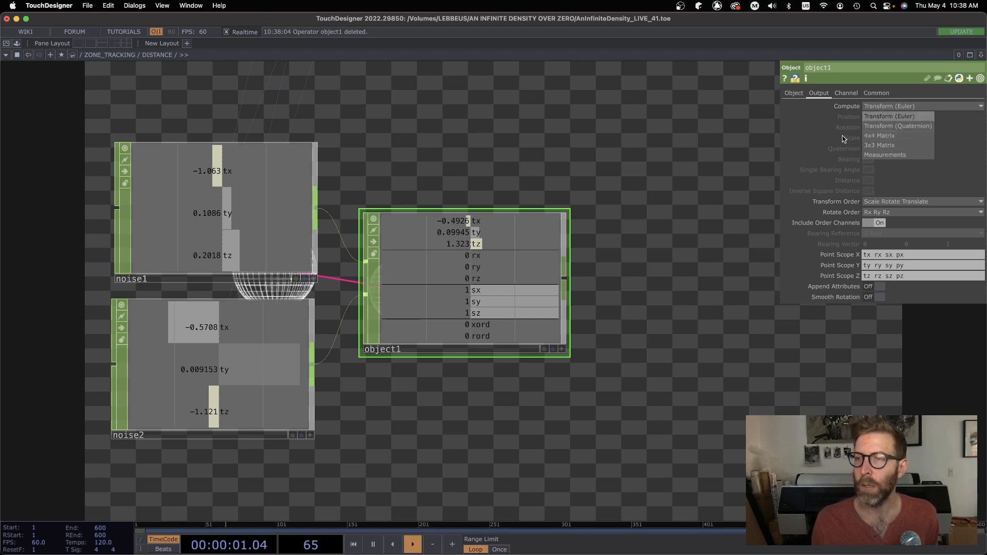
click(883, 156)
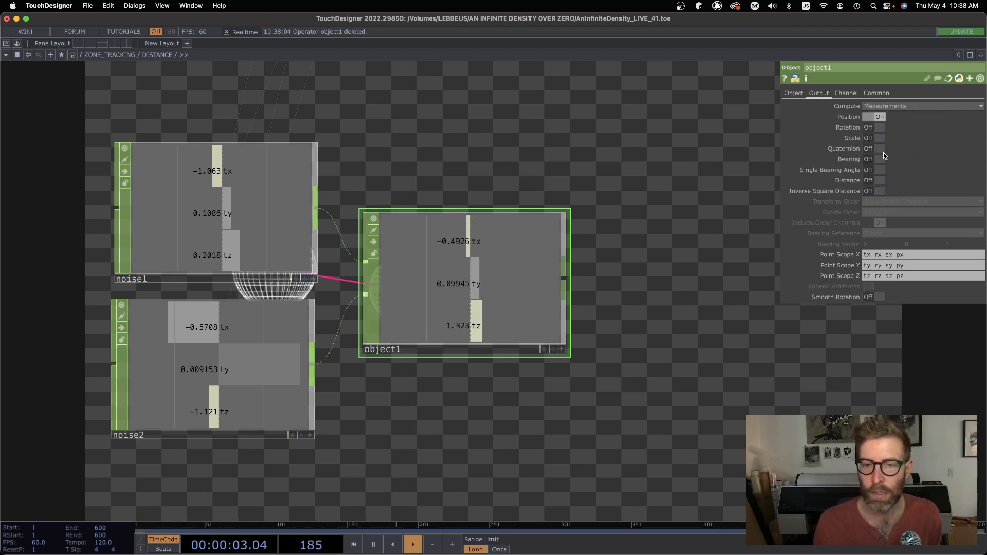
Turn off the Position measurement and turn on Distance for object1
key(h)
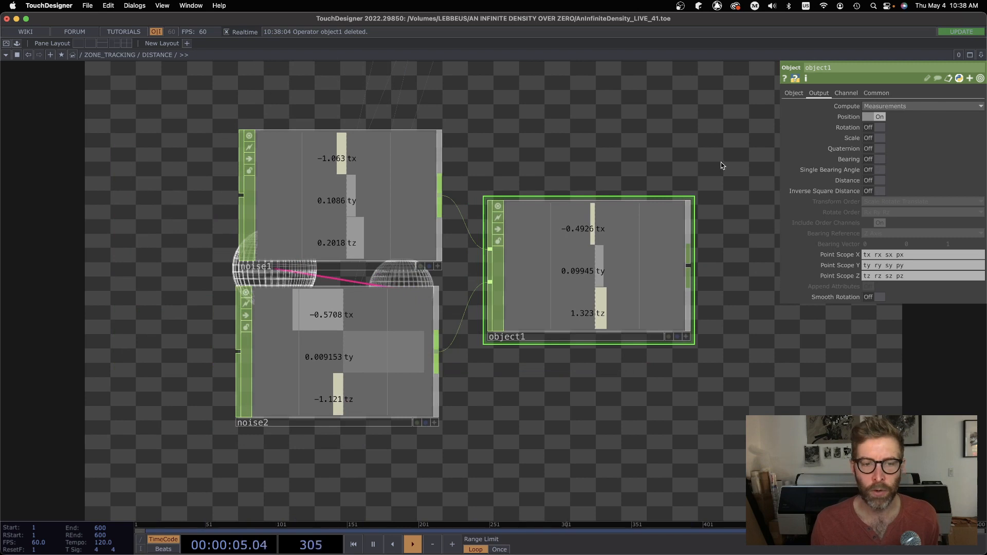
click(880, 117)
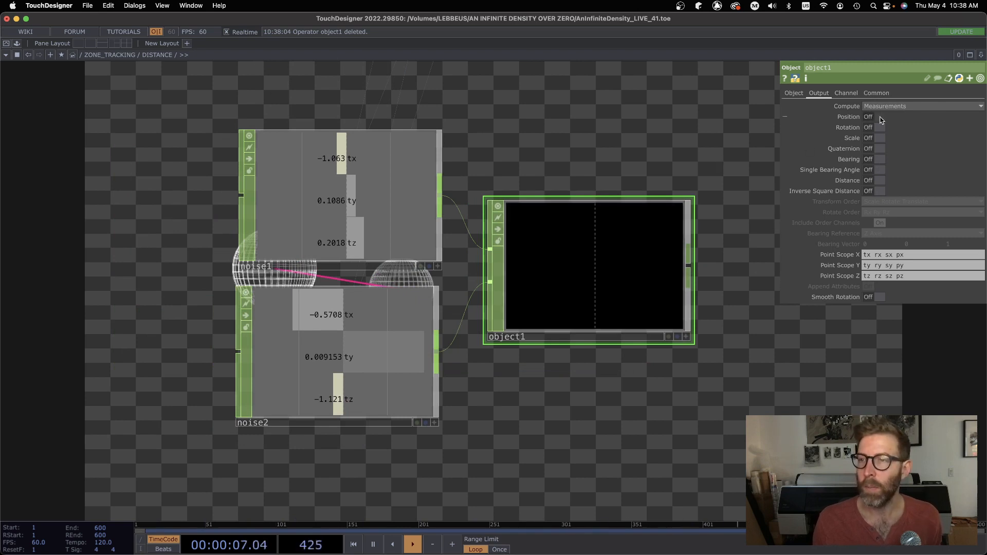
click(881, 180)
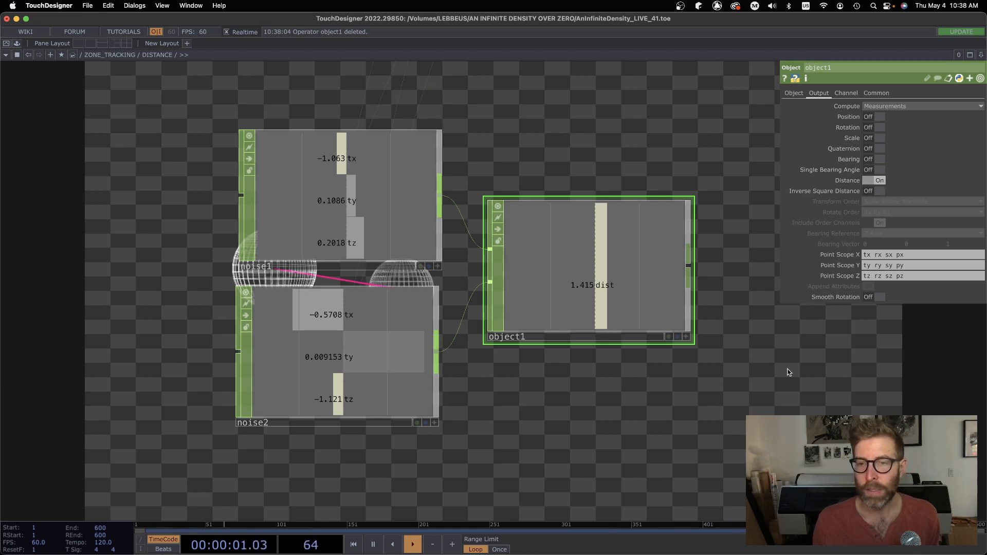
drag(773, 380, 666, 341)
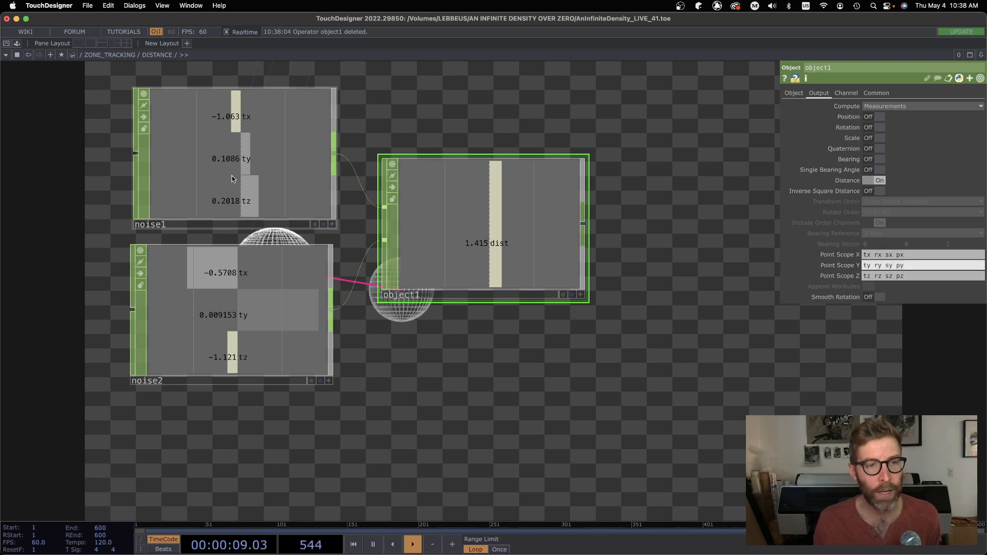
Shift object1 slightly away from the noise CHOPs and inspect the settings of noise1 and noise2
click(241, 157)
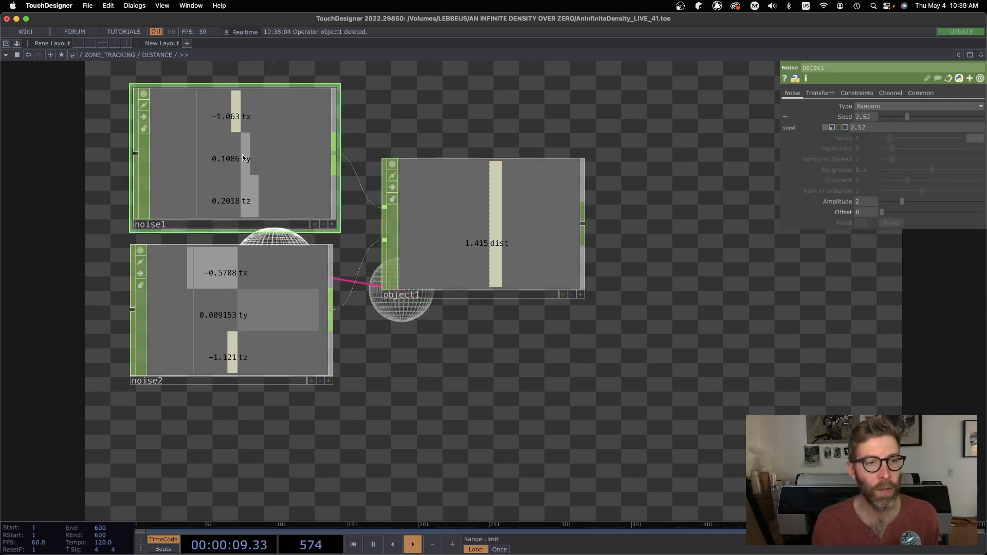
click(488, 260)
drag(530, 272, 547, 260)
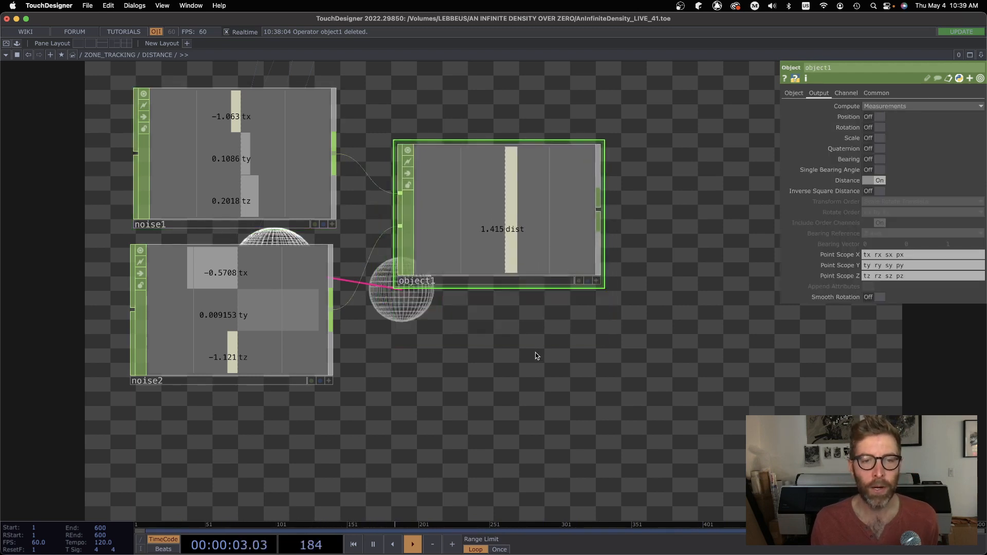
drag(524, 336, 669, 400)
scroll(643, 351, down, 2)
click(456, 423)
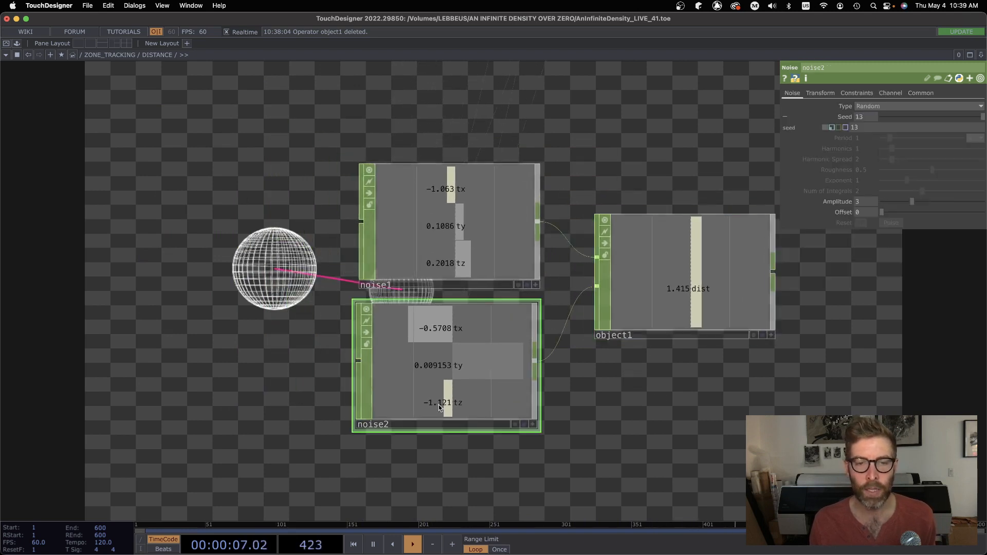
Try noise1 seeds of 2.81 and 3.62 to test the distance measurement, and restore the seed to 2.52
click(455, 284)
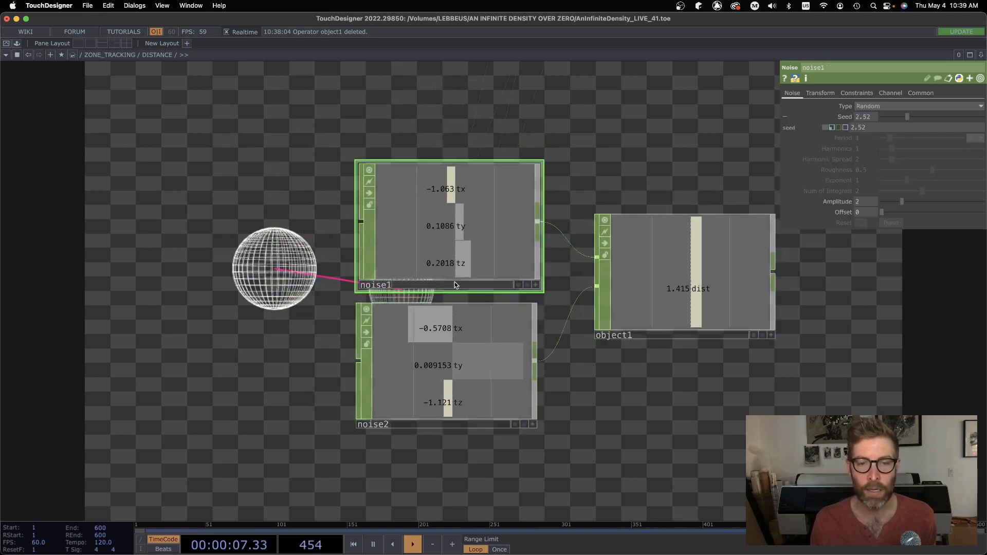
click(909, 117)
drag(650, 169, 690, 107)
scroll(405, 227, down, 2)
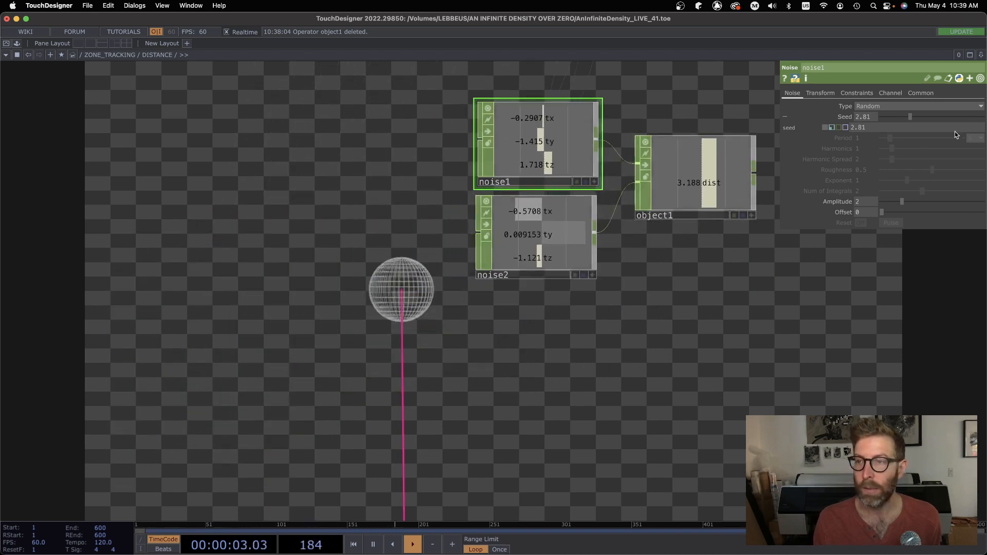
drag(912, 116, 919, 115)
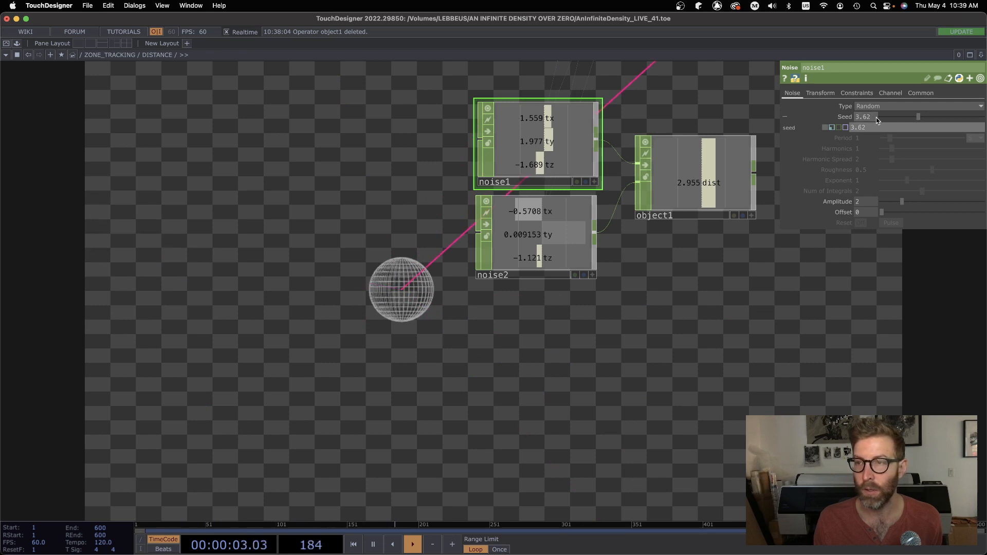
drag(843, 118, 743, 378)
drag(688, 306, 678, 341)
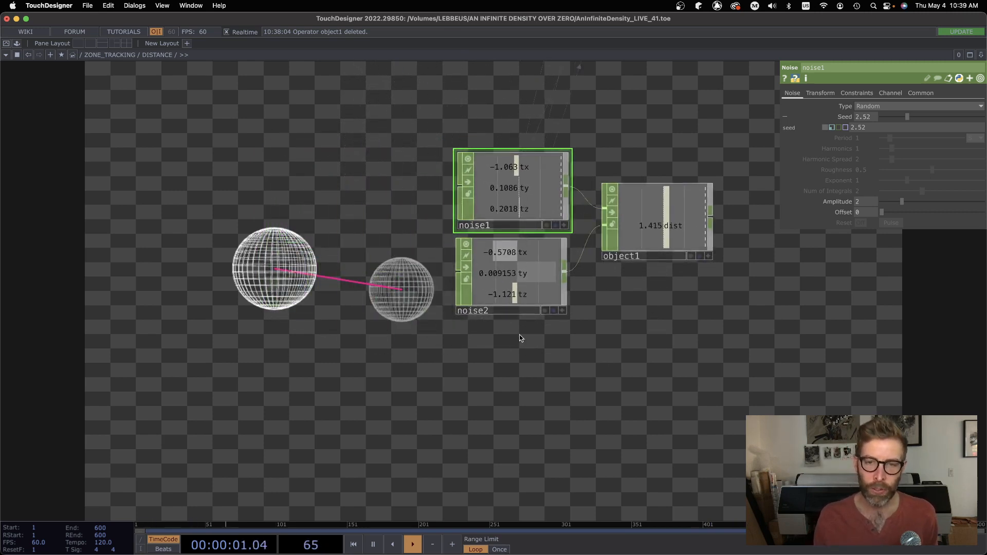
Duplicate the noise1 CHOP and place the copy in an empty area well below noise2
drag(520, 337, 413, 308)
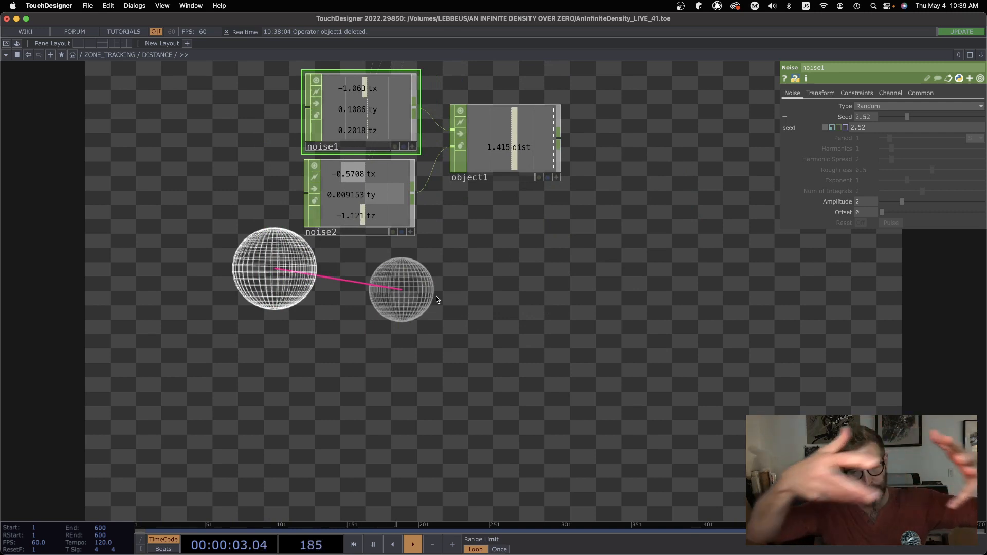
scroll(465, 298, down, 3)
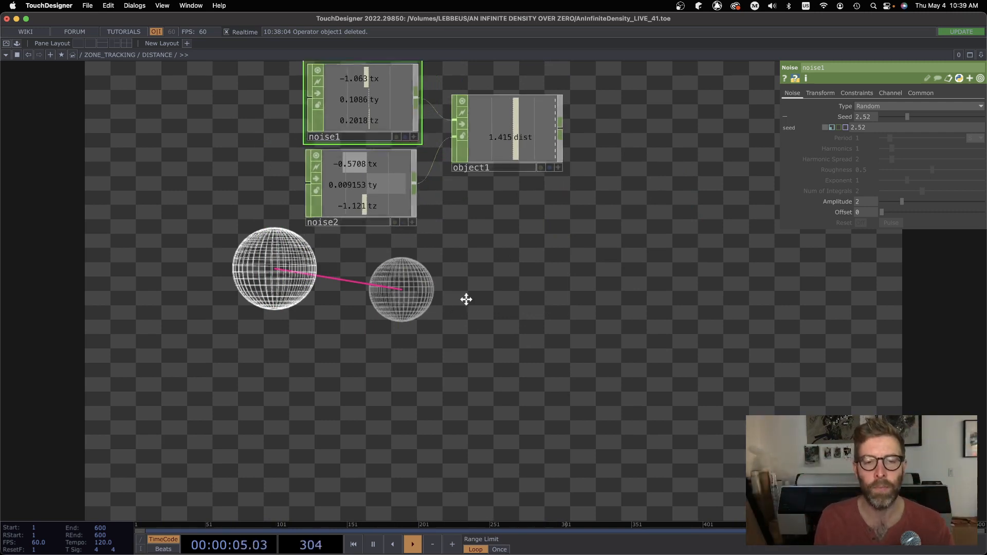
scroll(384, 271, up, 5)
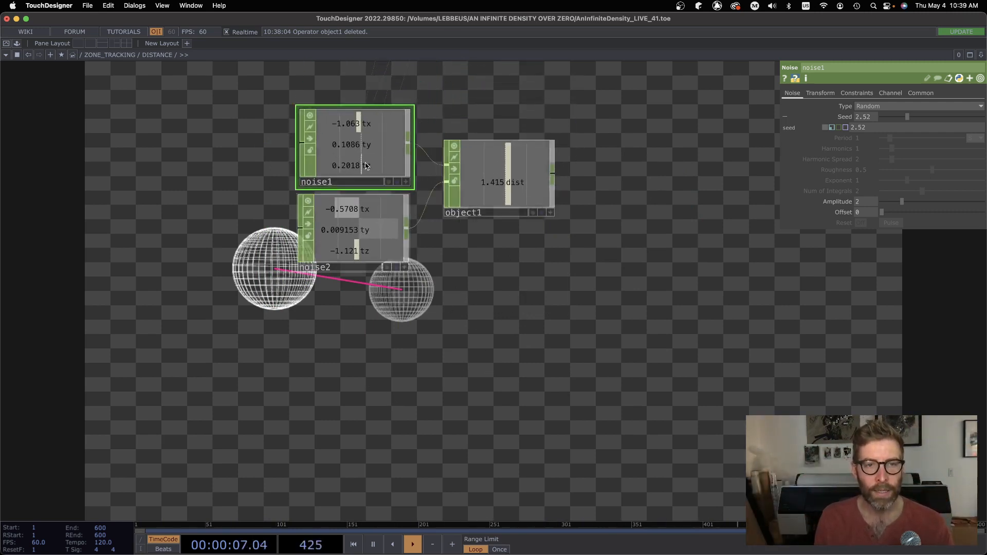
key(ctrl+c)
key(ctrl+v)
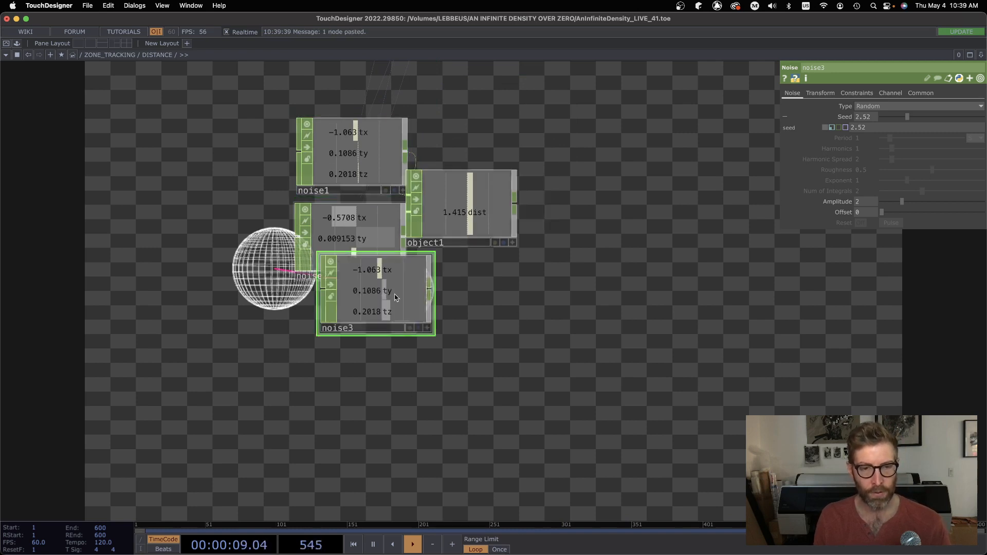
click(344, 396)
scroll(502, 218, down, 10)
drag(383, 255, 394, 413)
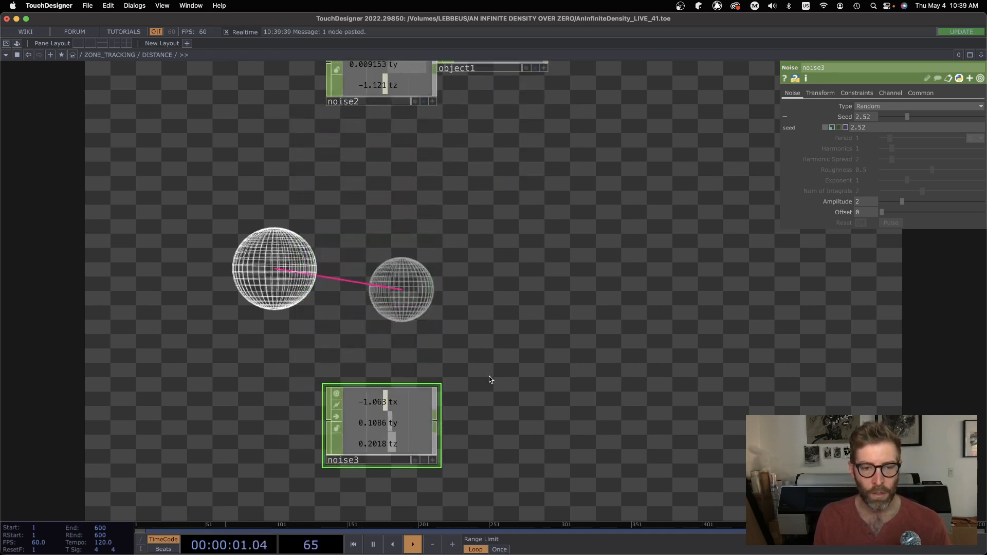
drag(470, 283, 439, 107)
Set noise3's channel End to 99 samples and its noise type to Sparse
click(887, 94)
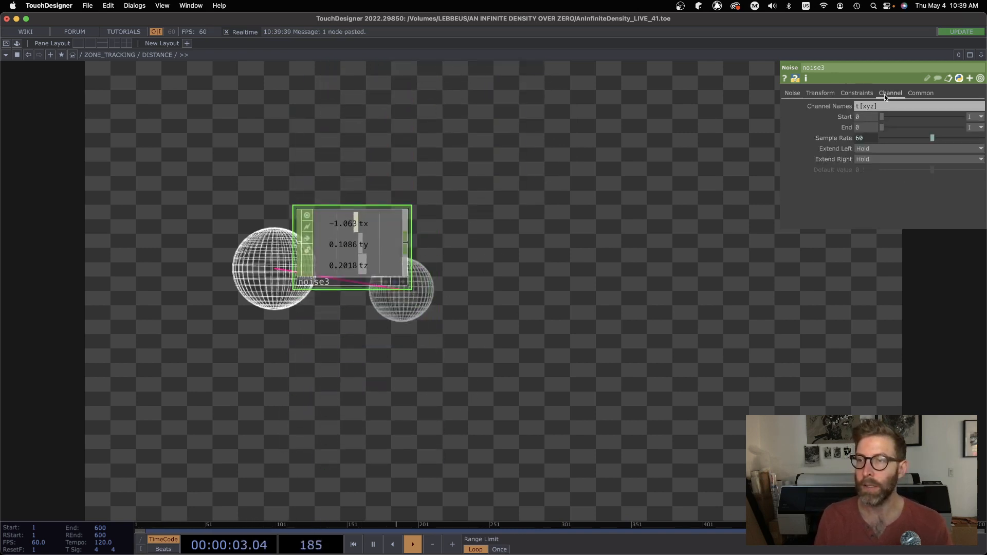
text(99)
key(Return)
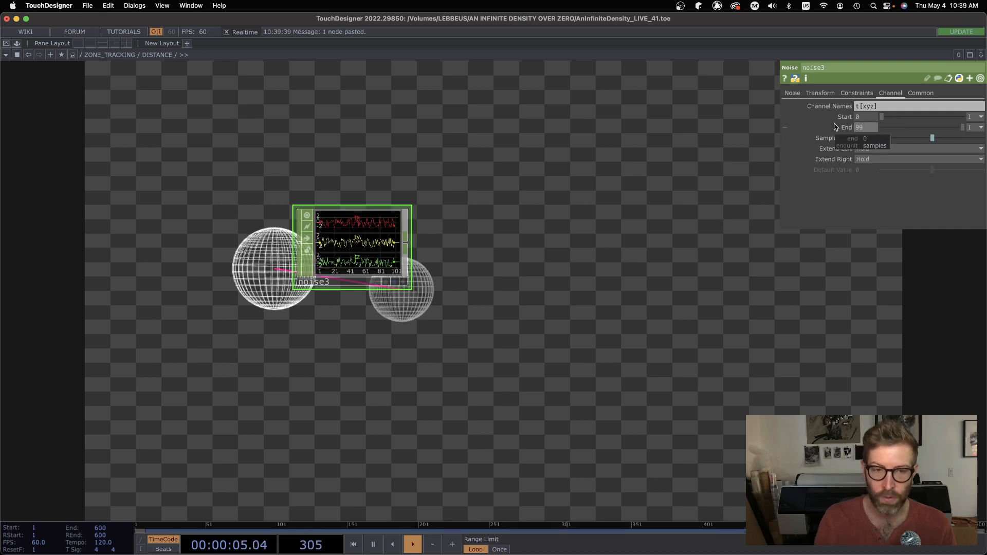
click(790, 95)
click(876, 105)
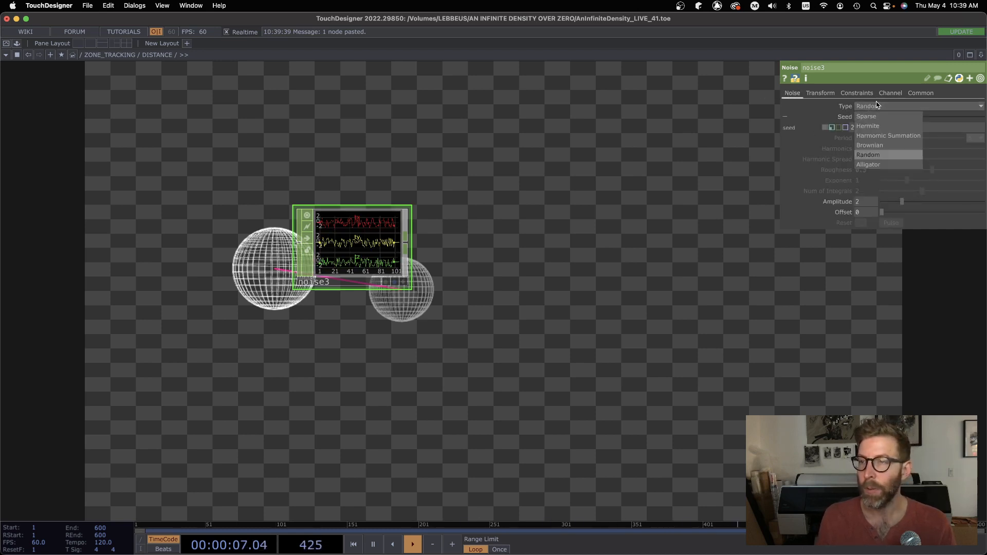
click(873, 117)
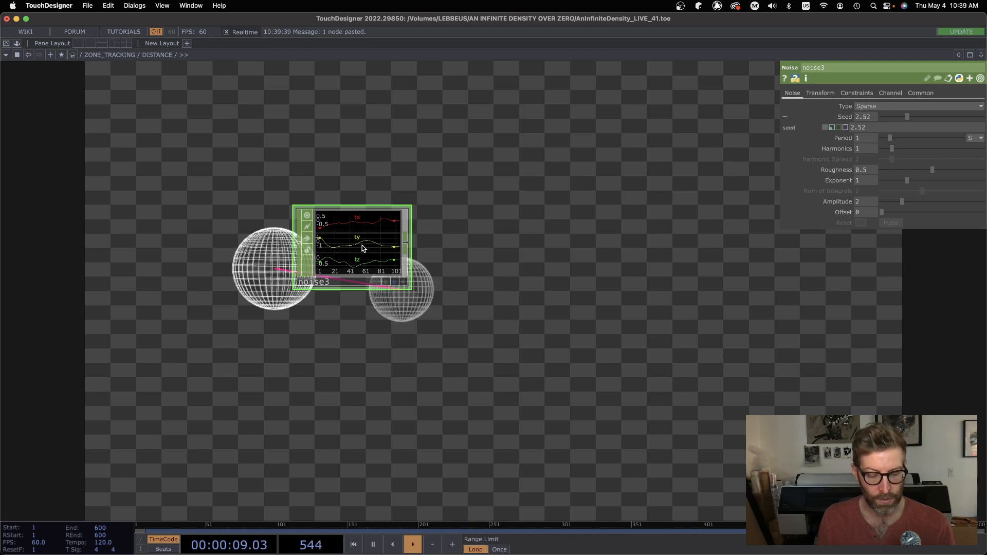
Duplicate noise3 directly below itself and set the copy's seed to 5
drag(362, 248, 388, 284)
key(ctrl+v)
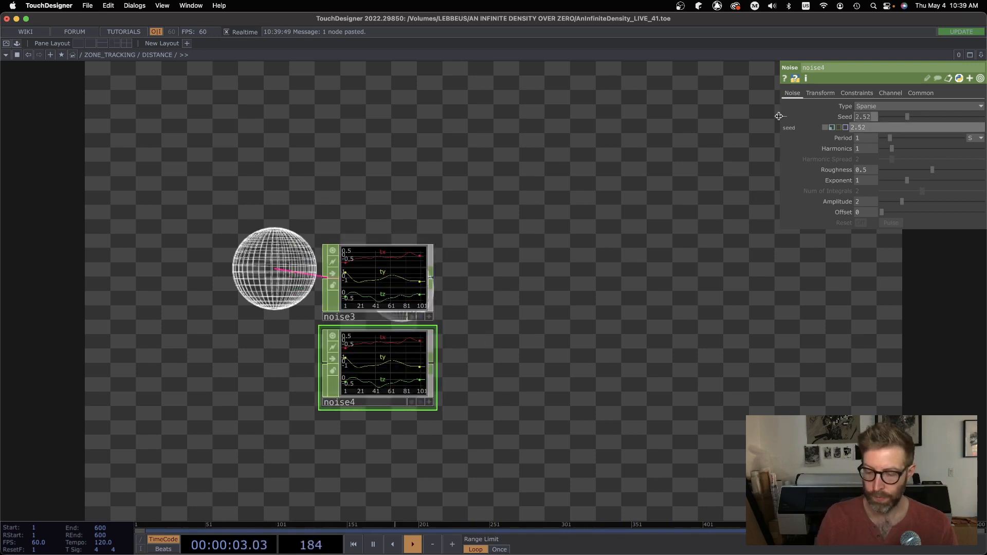
text(5)
key(Return)
Add a second Object CHOP beside noise3 and noise4 and connect them to its two inputs
drag(551, 328, 670, 259)
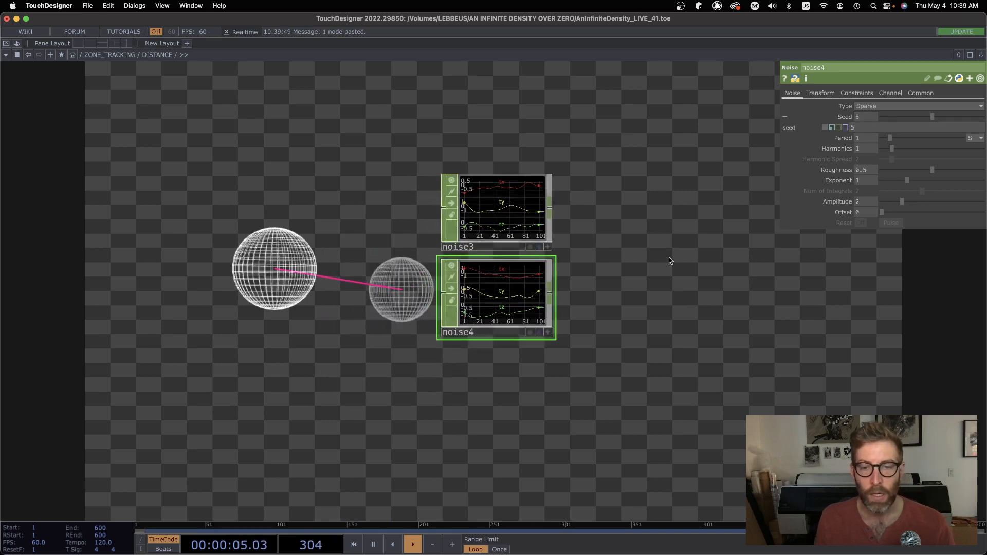
key(Tab)
click(669, 288)
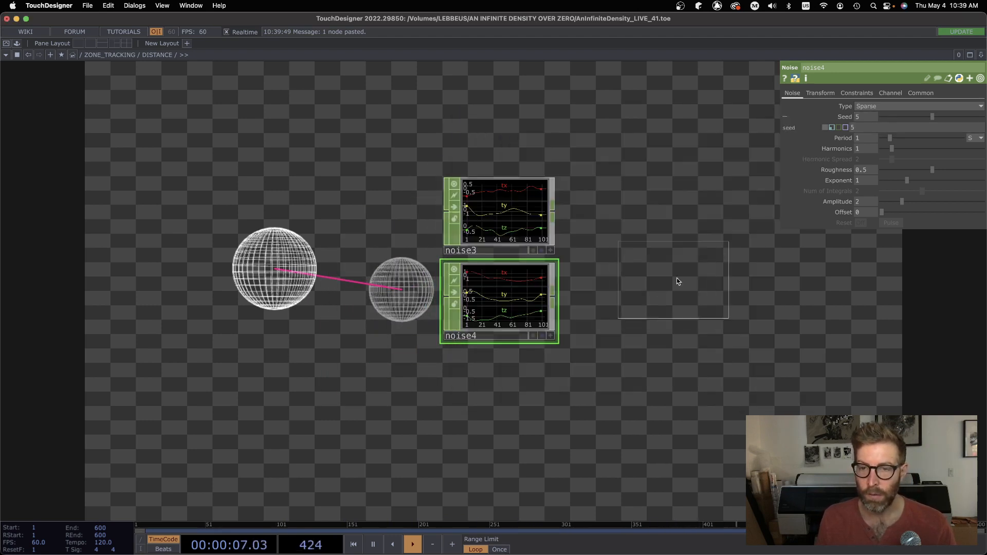
click(677, 281)
click(553, 206)
click(607, 252)
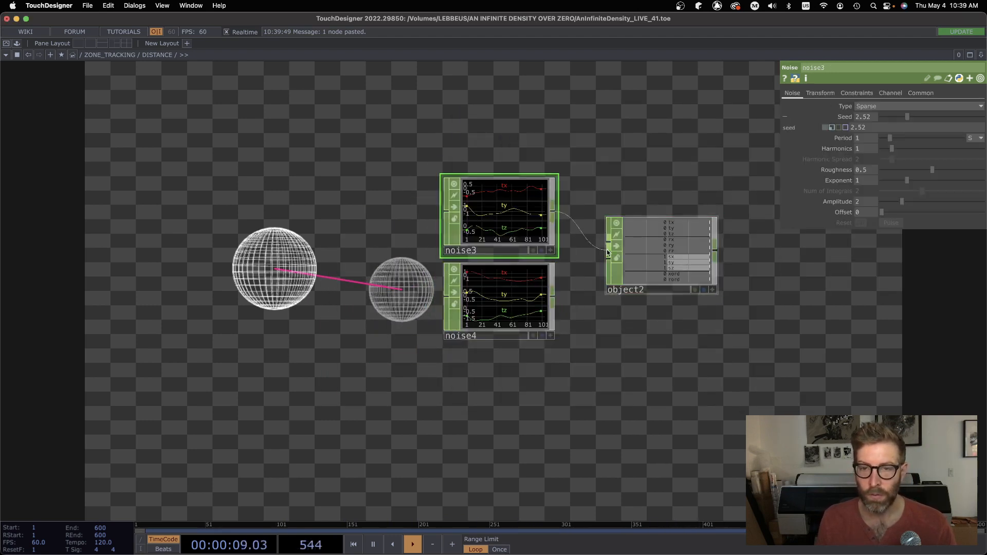
click(553, 295)
click(609, 260)
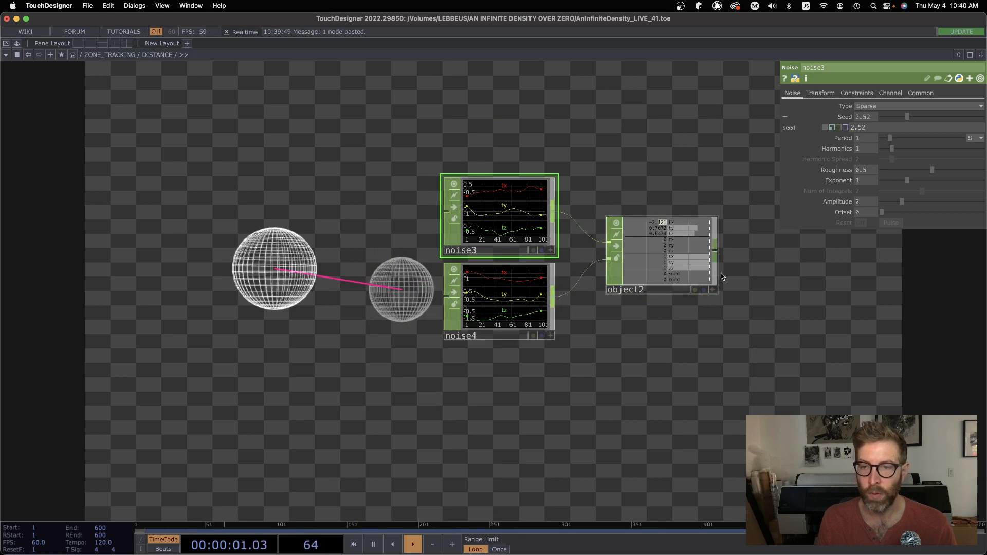
Set object2 to compute Measurements and turn on its Distance output
click(671, 247)
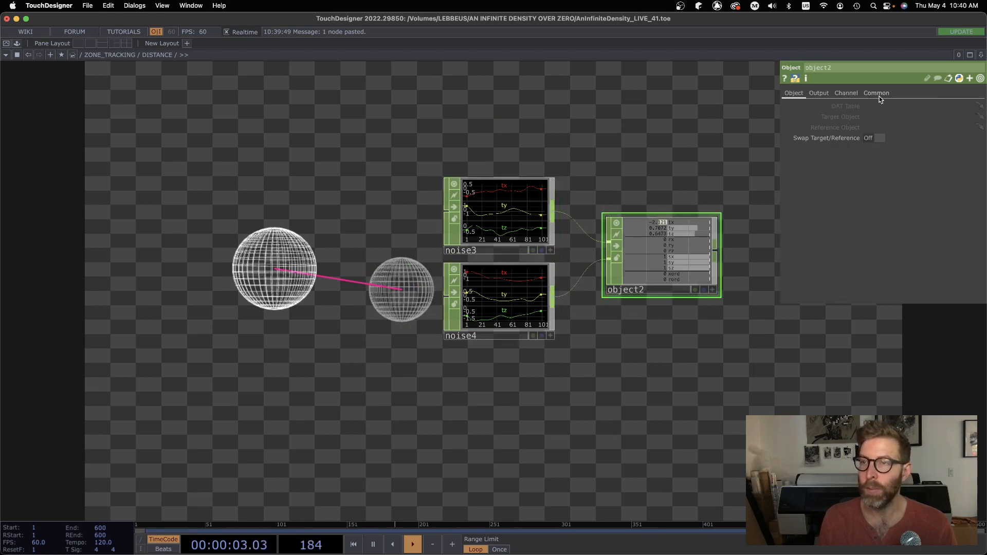
click(819, 94)
click(878, 107)
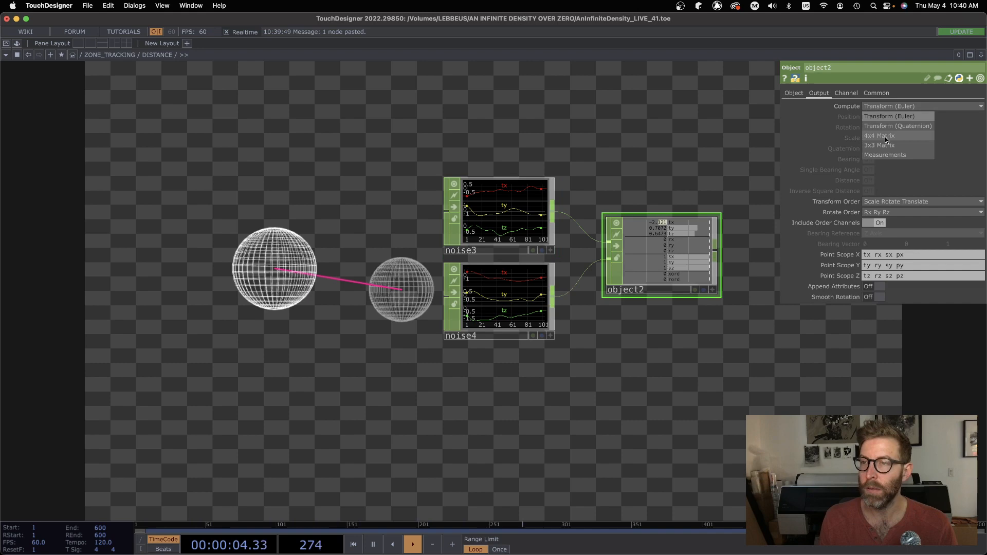
click(870, 166)
click(879, 181)
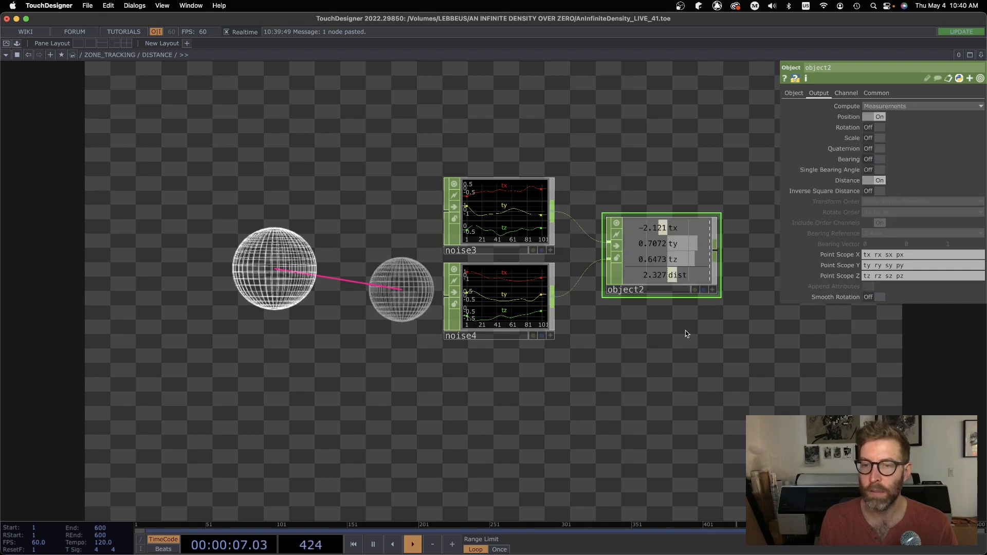
Turn off object2's Position output, leaving only Distance, and check the sample ranges of noise3 and noise4
scroll(685, 334, up, 5)
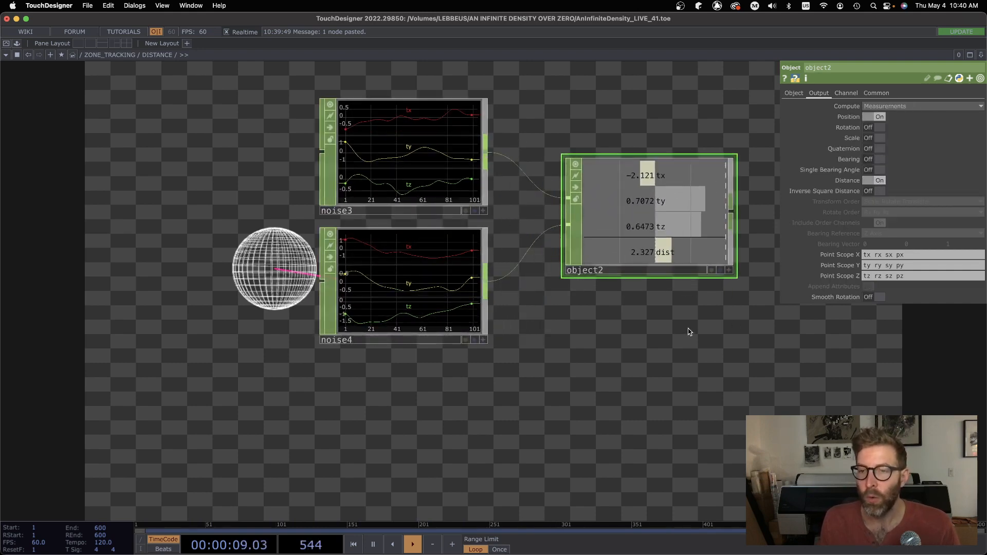
drag(698, 330, 709, 354)
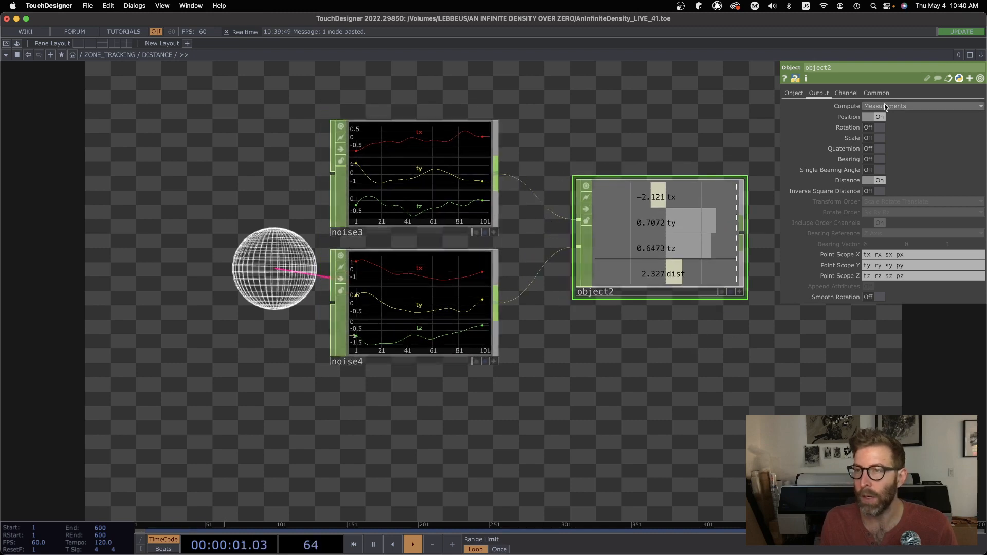
click(880, 118)
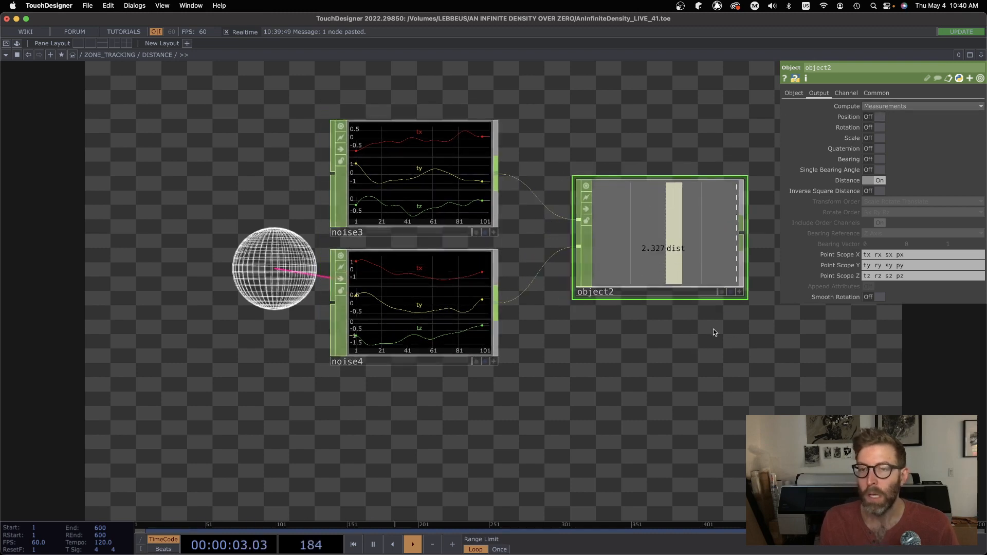
drag(628, 375, 586, 367)
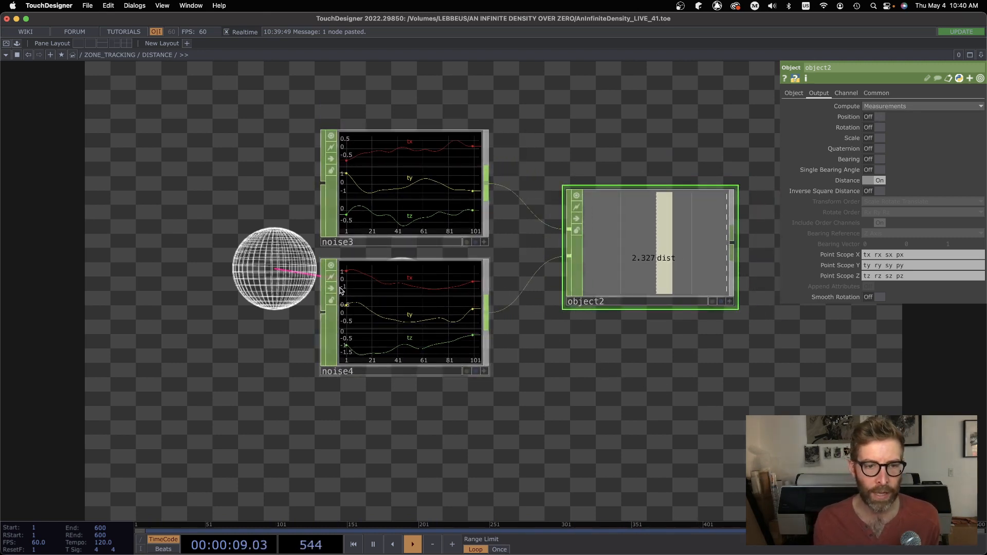
middle_click(393, 182)
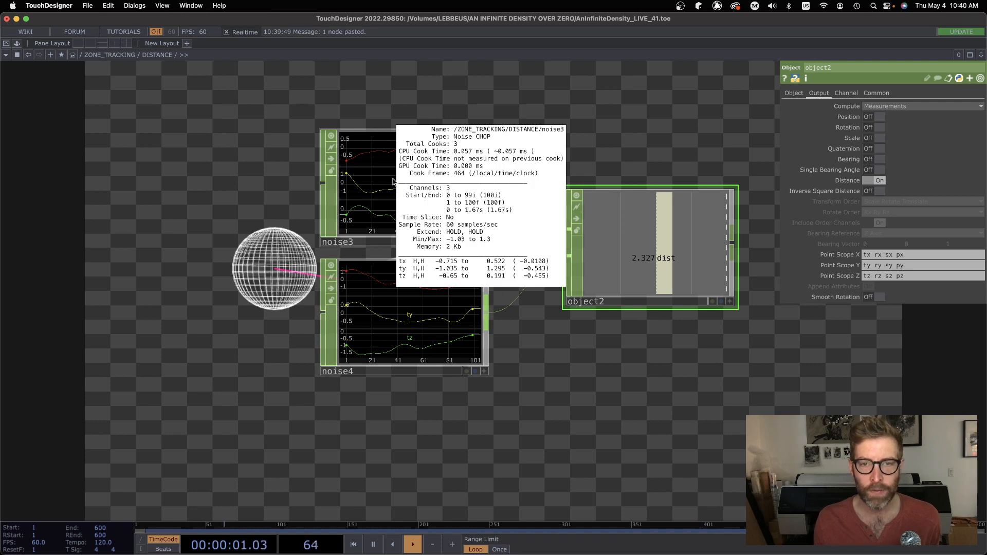
middle_click(415, 305)
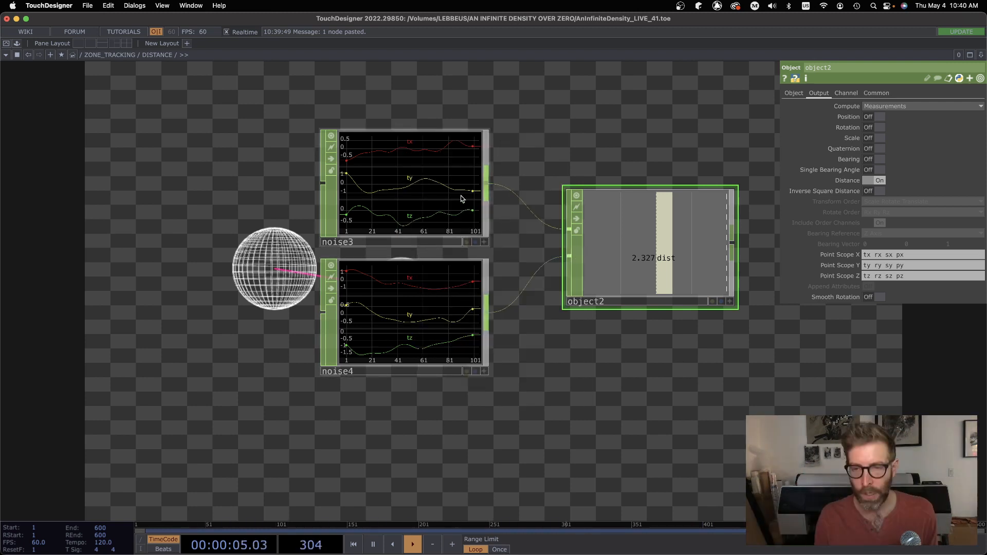
Set object2's Output Range to Start / End, with Start and End measured in samples and End at 99
click(847, 93)
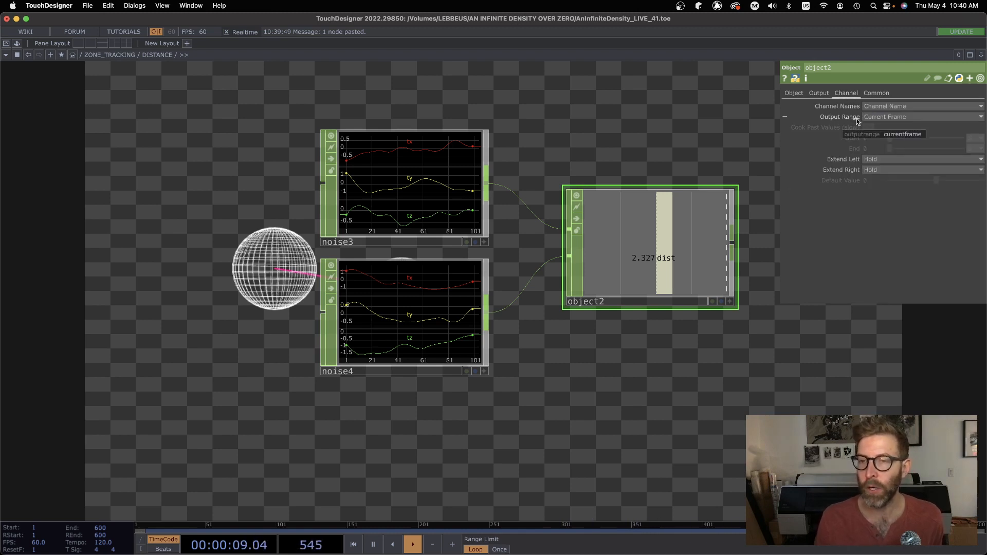
click(877, 119)
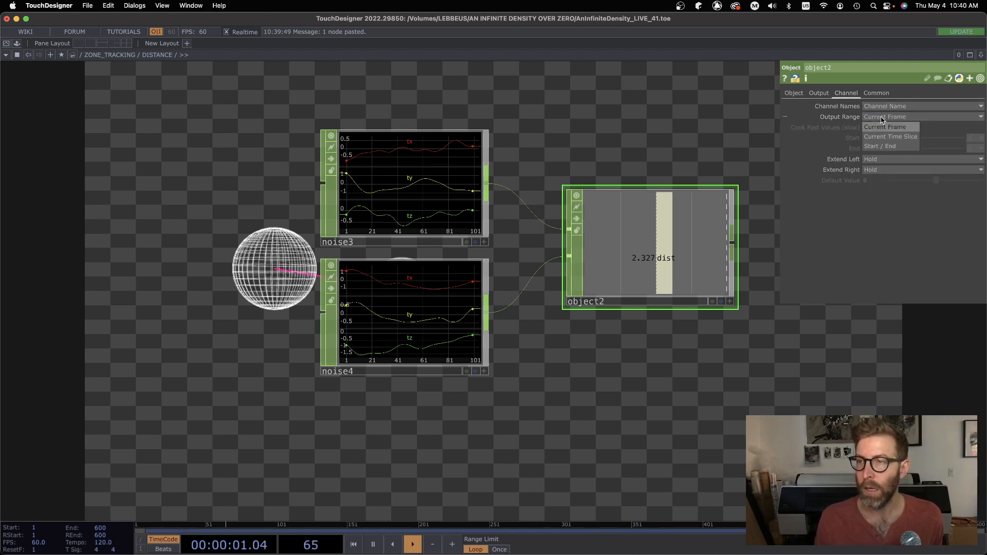
click(879, 146)
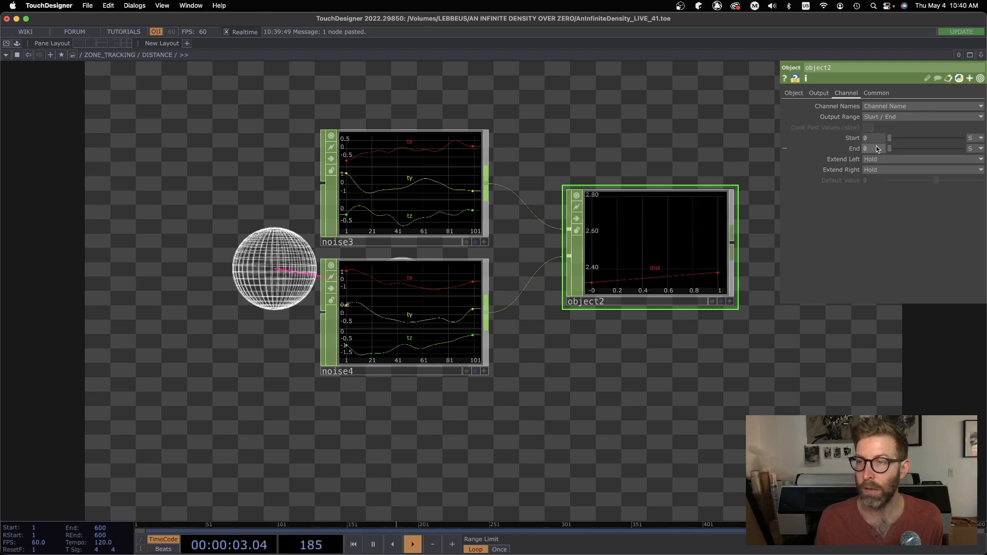
click(975, 139)
click(975, 149)
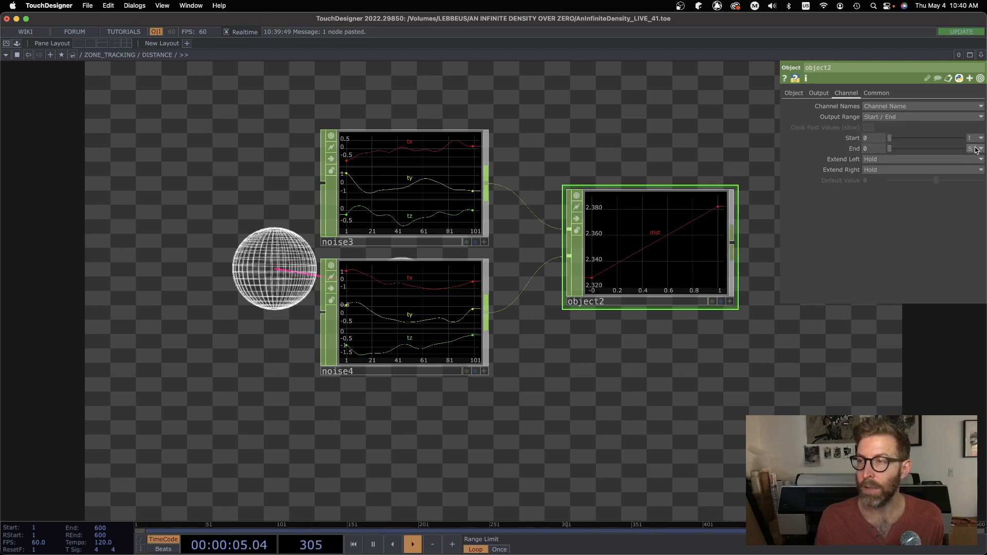
click(976, 149)
click(976, 158)
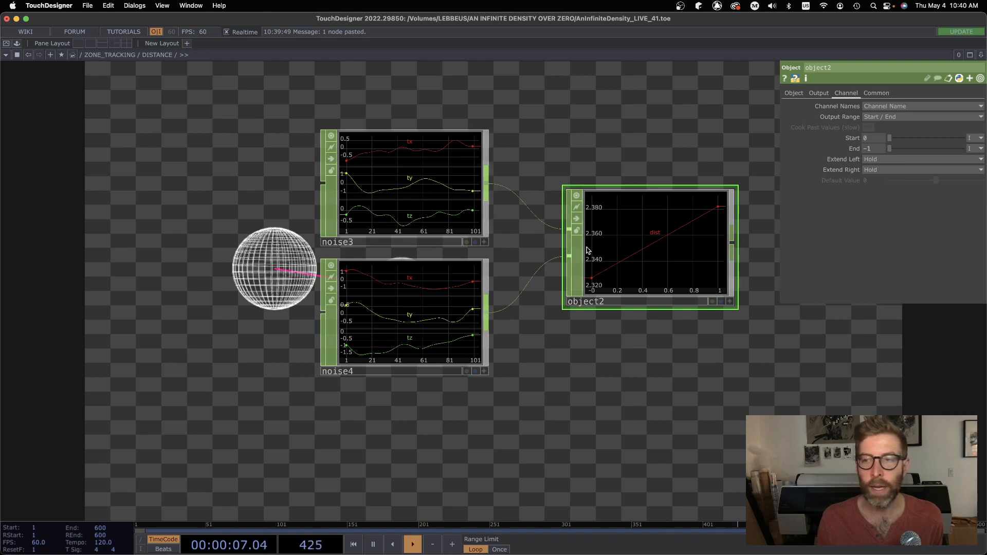
drag(873, 149, 837, 151)
text(99)
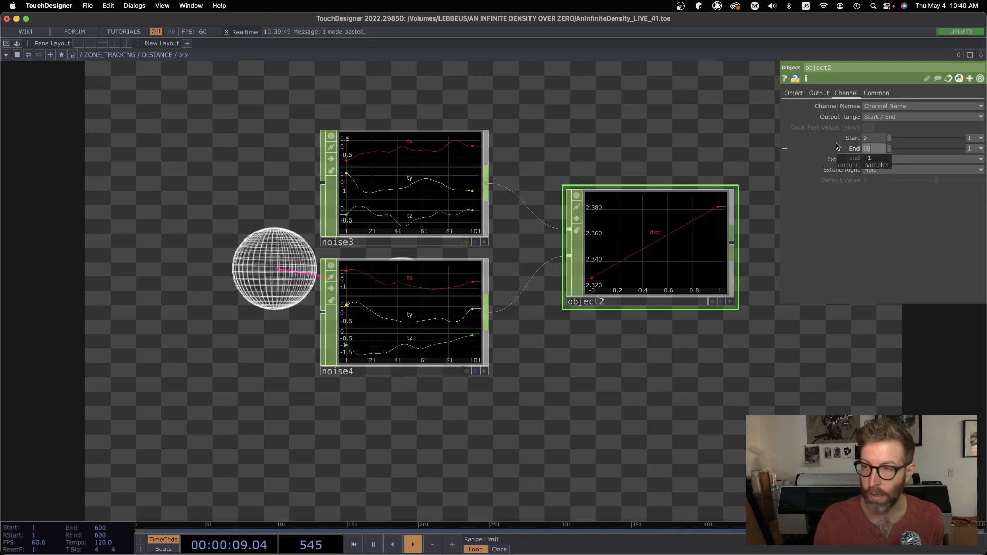
key(Return)
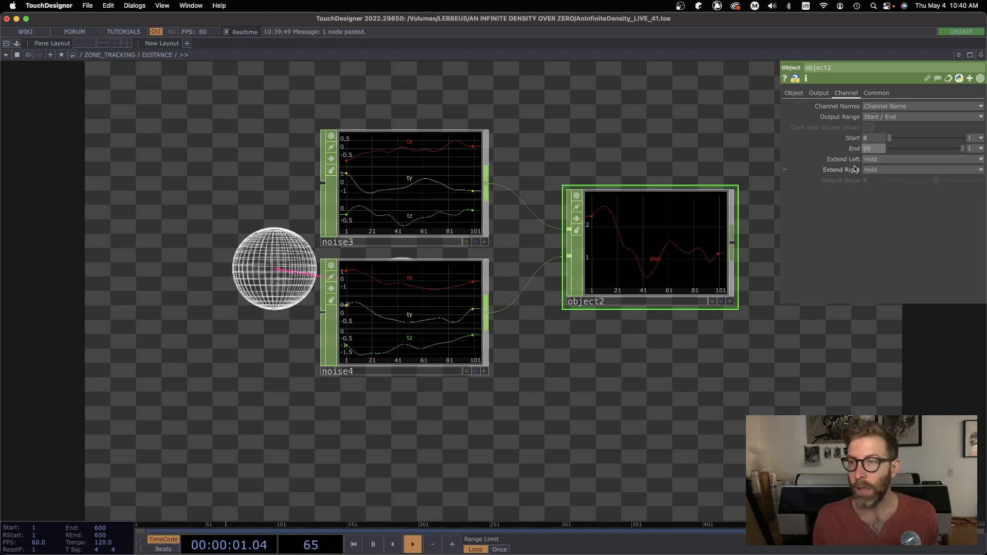
Replace object2's End value with the expression me.inputs[0].numSamples-1
click(853, 149)
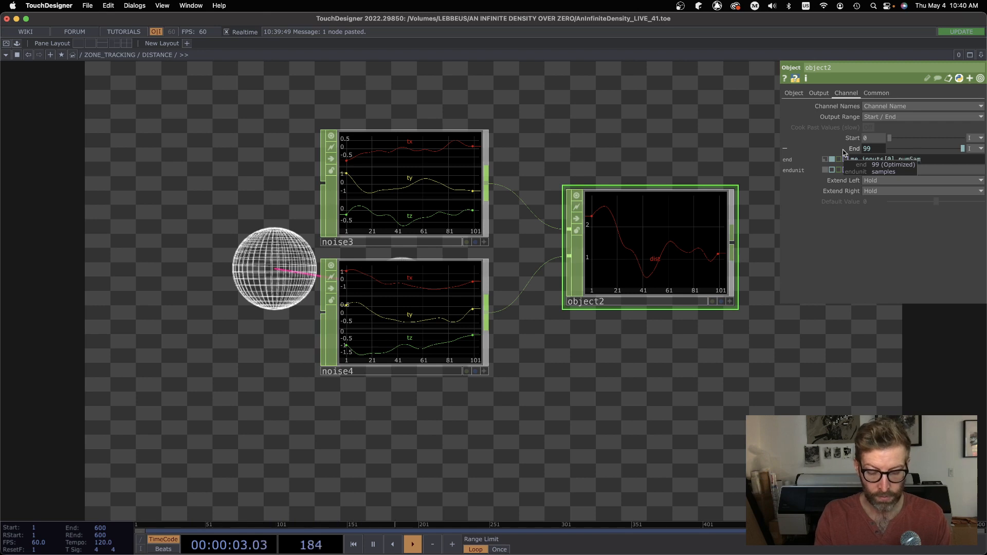
key(Return)
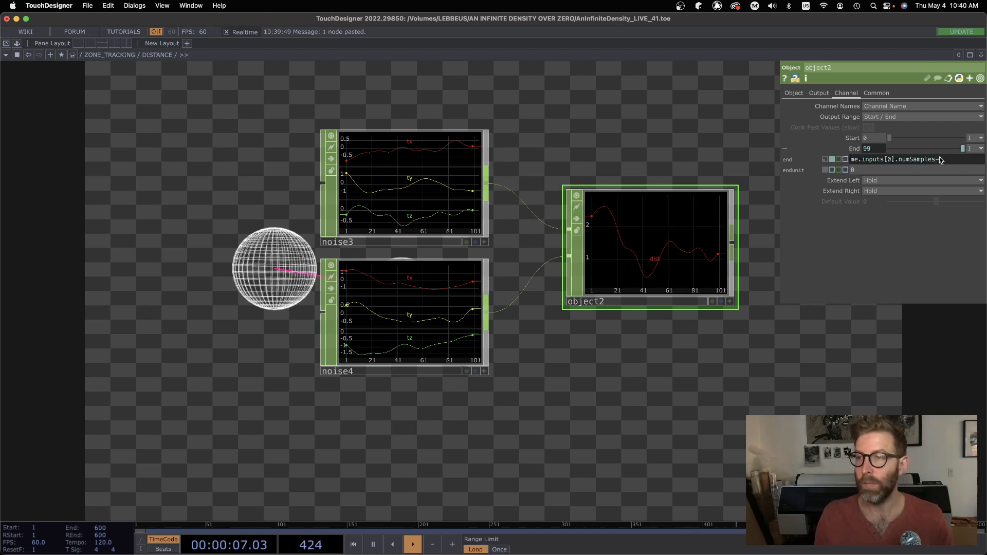
text(1)
key(Return)
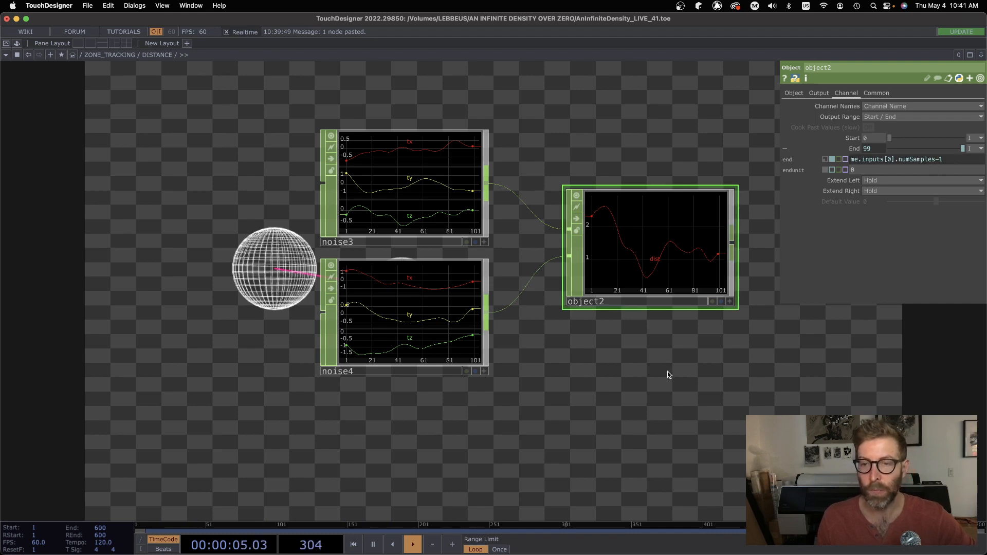
Make object2's viewer active and display its distance graph in sample units with a dot per sample
drag(653, 372, 610, 368)
scroll(634, 319, up, 1)
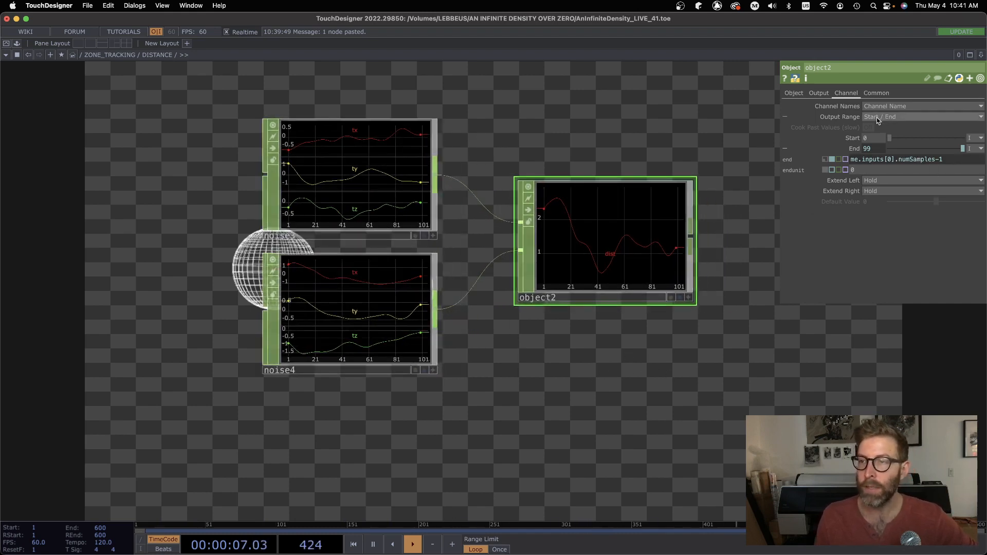
scroll(607, 301, up, 3)
drag(608, 344, 651, 415)
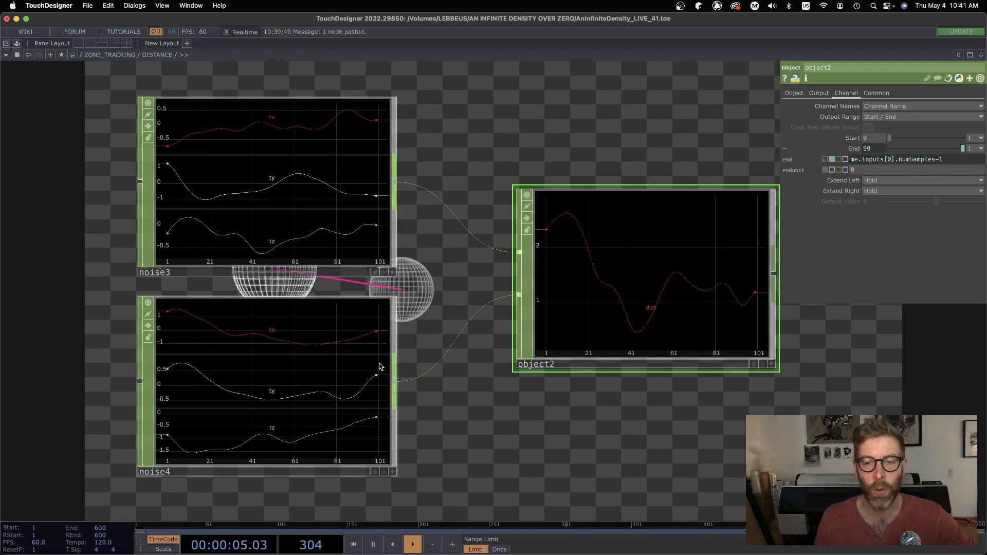
drag(589, 400, 394, 351)
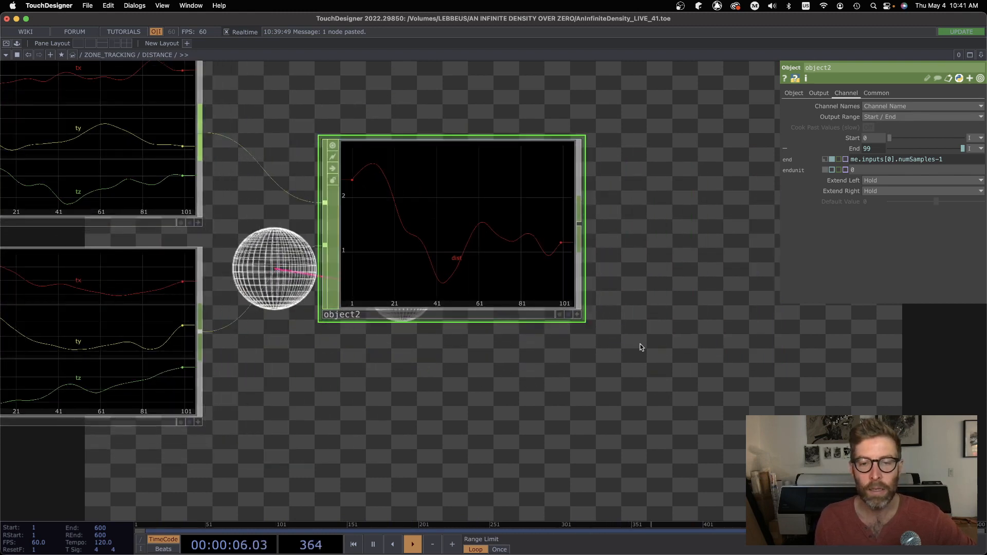
click(579, 317)
right_click(444, 145)
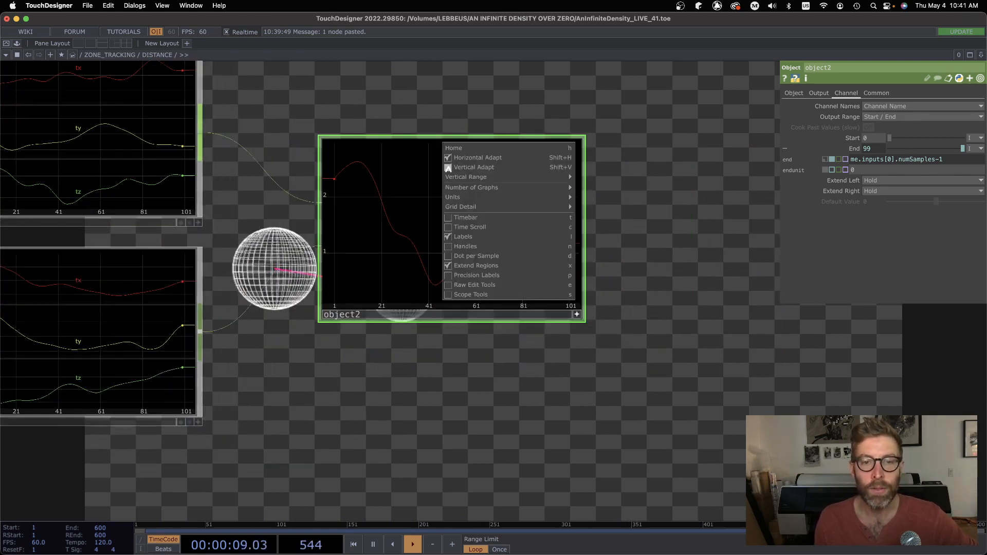
click(592, 198)
right_click(458, 202)
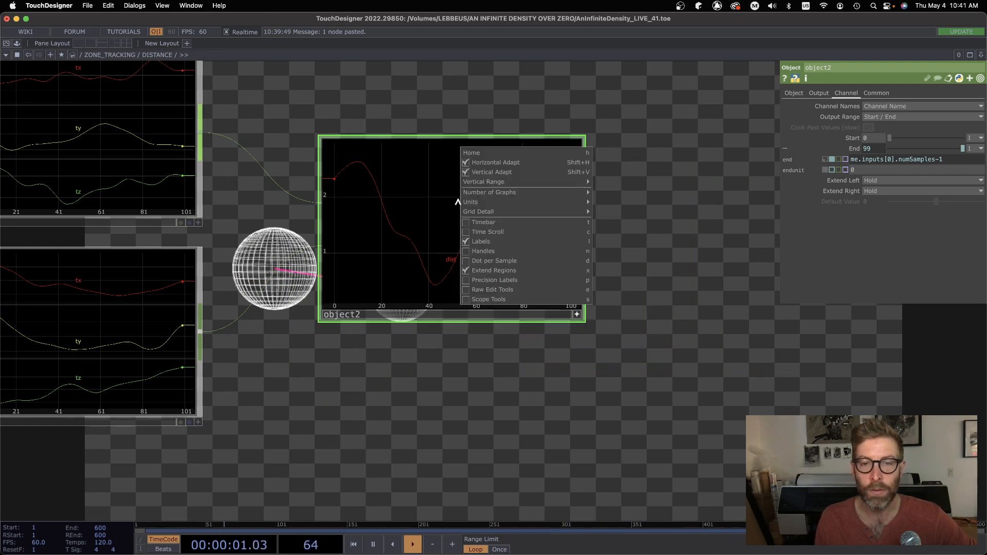
click(485, 261)
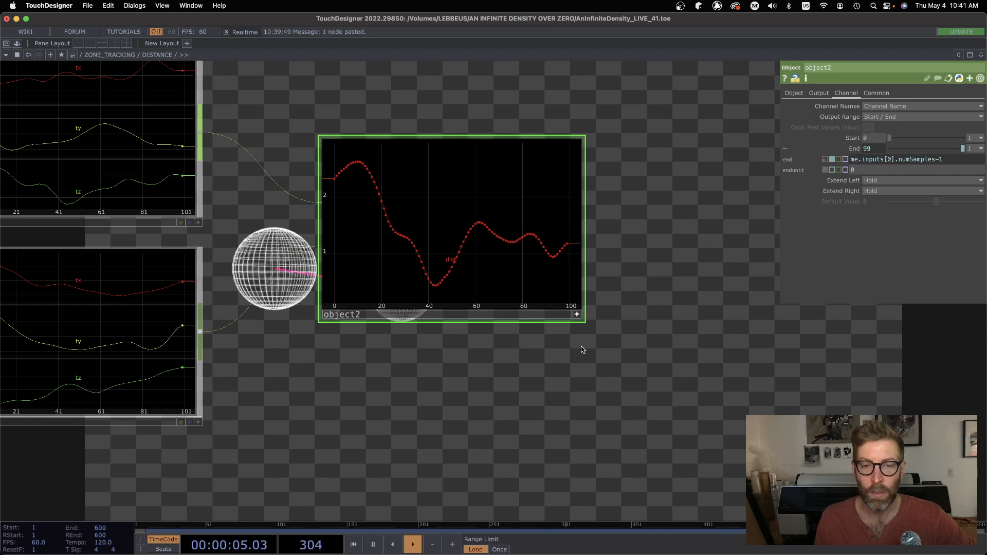
Add an Analyze CHOP after object2 and set its function to Index of Minimum
drag(559, 368, 399, 388)
key(Tab)
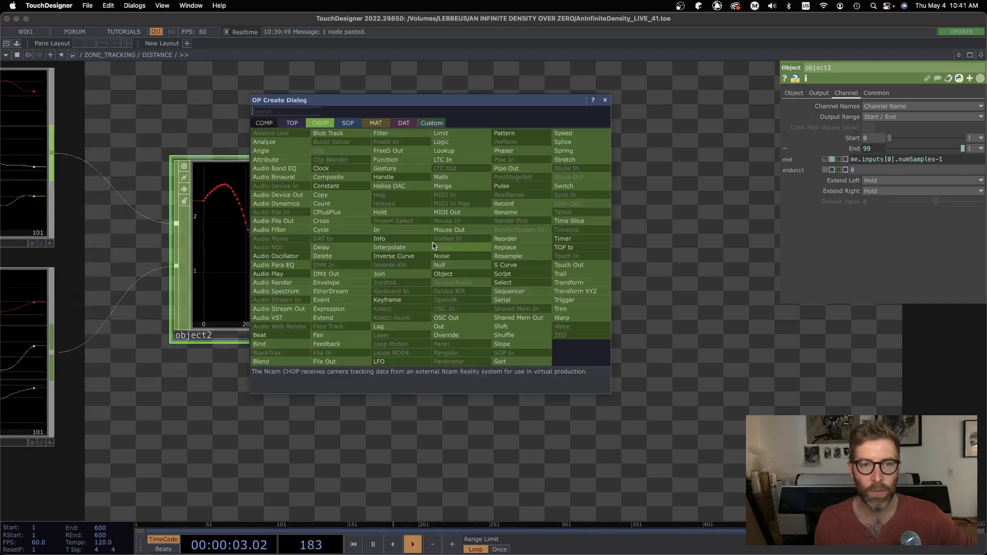
click(273, 143)
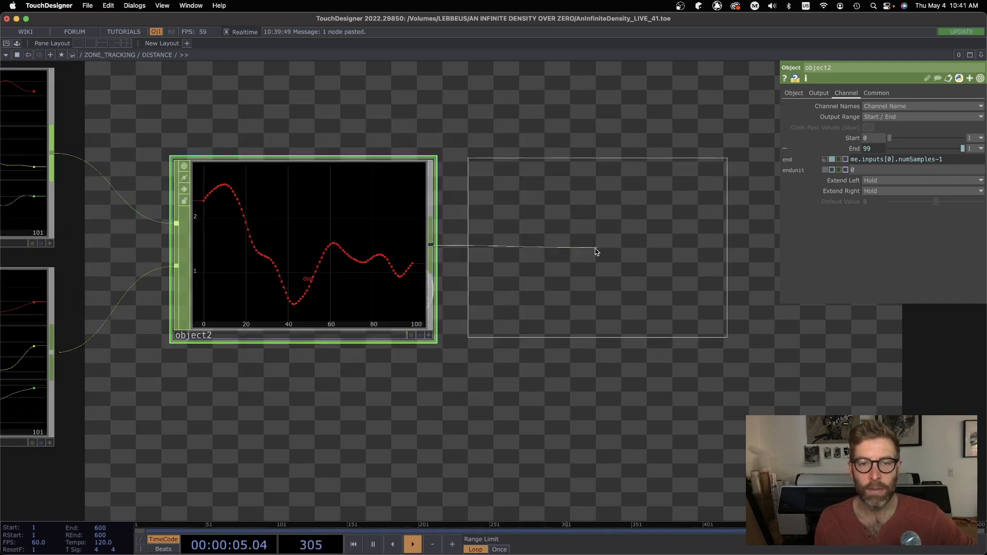
click(596, 252)
click(874, 106)
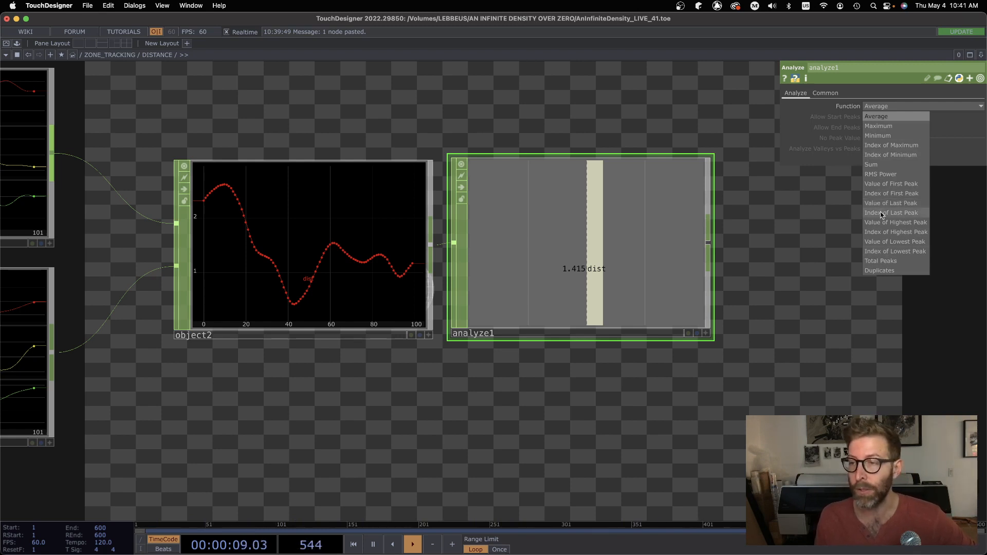
click(877, 156)
Examine the lowest point of object2's distance curve up close against its sample index
scroll(595, 406, left, 5)
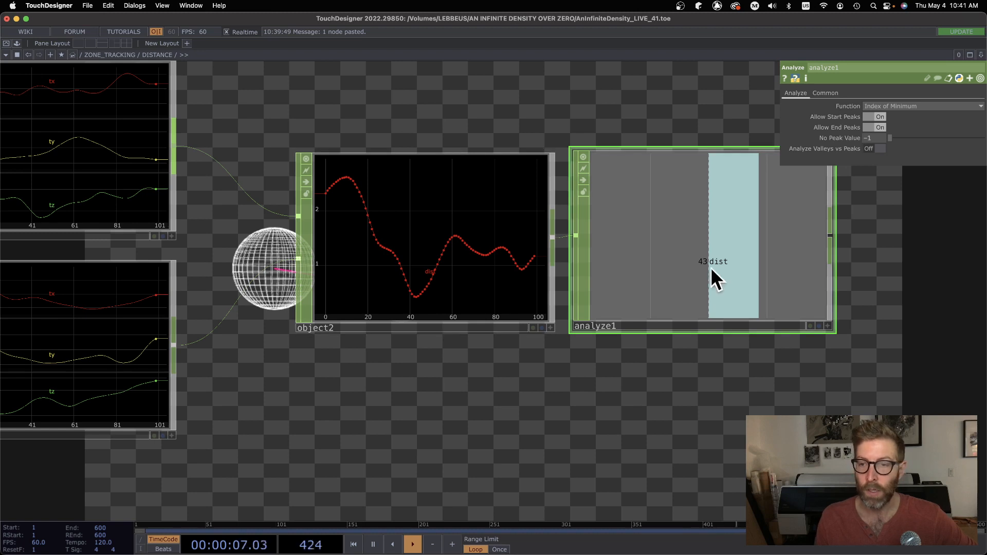
click(550, 329)
middle_drag(408, 311, 588, 267)
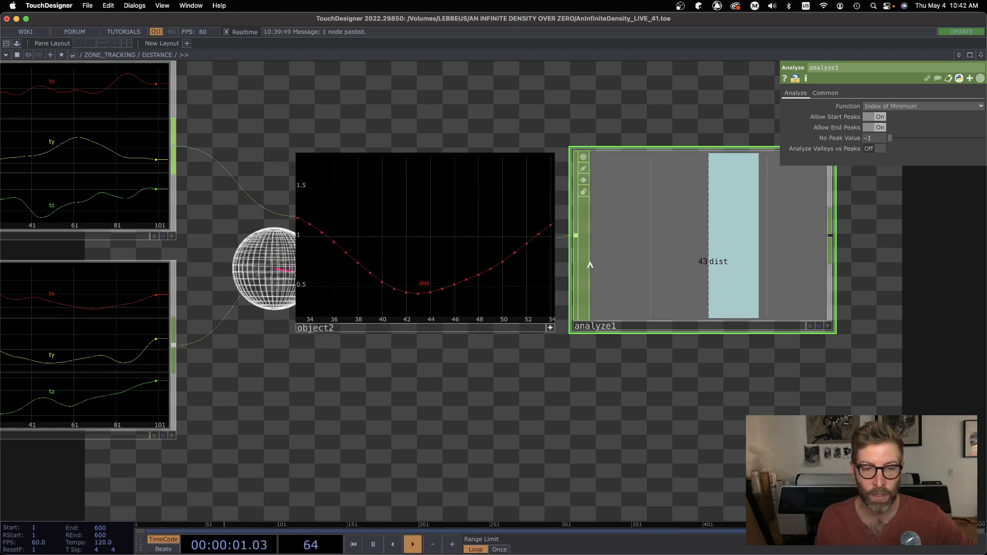
middle_drag(435, 302, 541, 236)
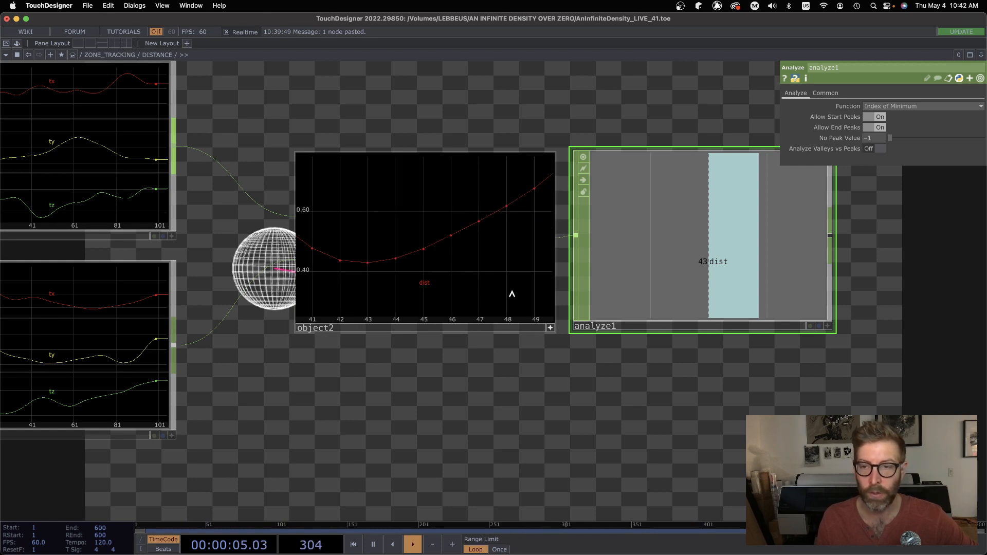
Set analyze1's function to Index of Maximum and examine the highest point of object2's distance curve
click(899, 107)
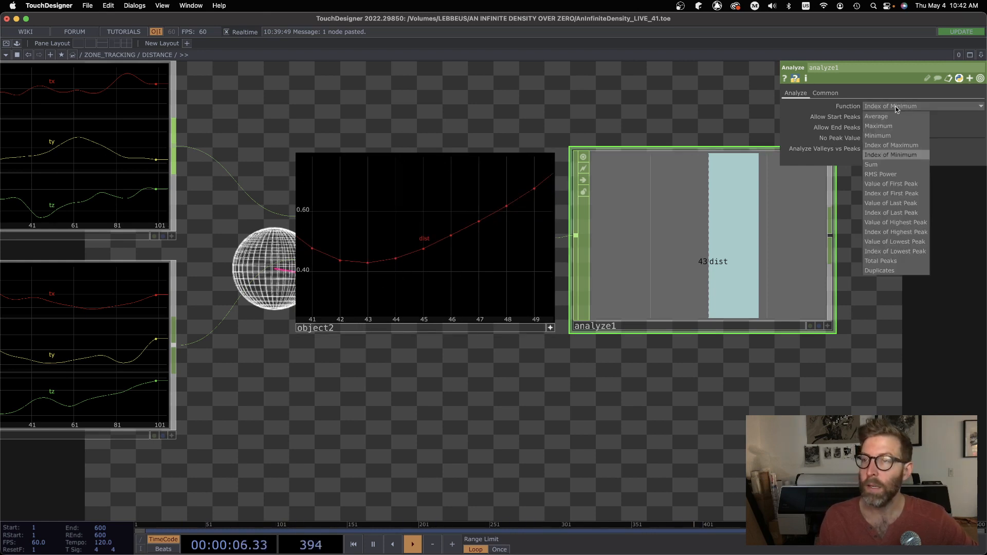
click(881, 147)
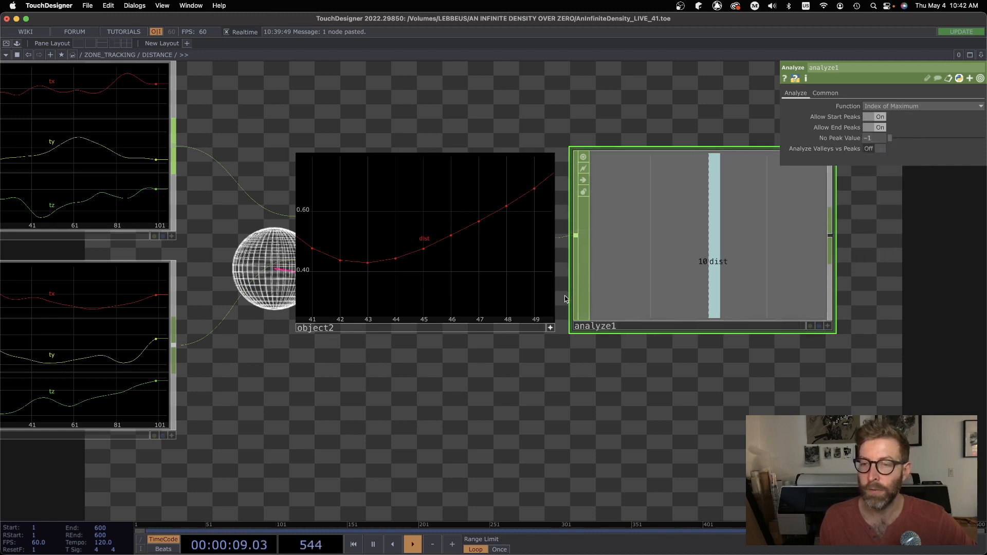
middle_drag(435, 273, 290, 253)
drag(365, 239, 470, 289)
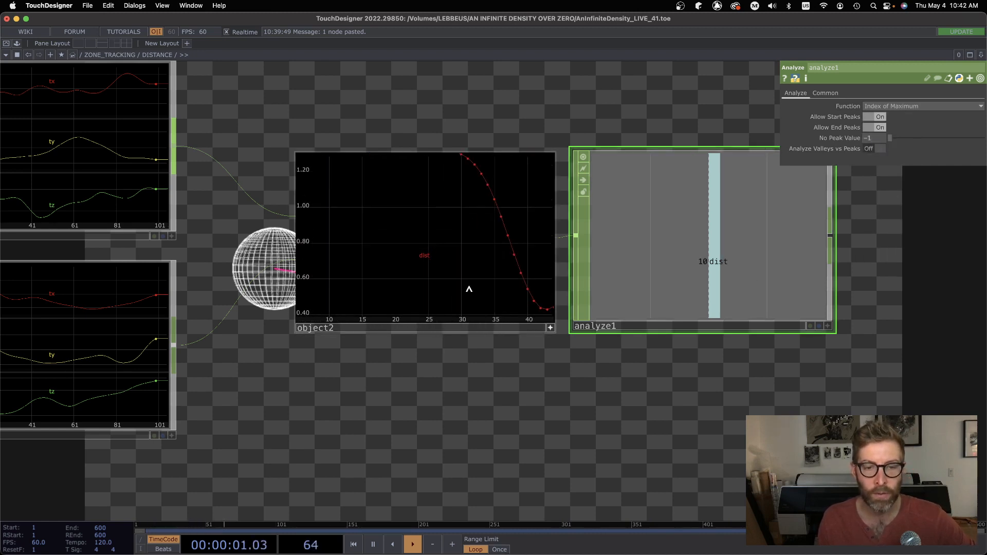
drag(421, 218, 436, 298)
middle_drag(459, 239, 425, 246)
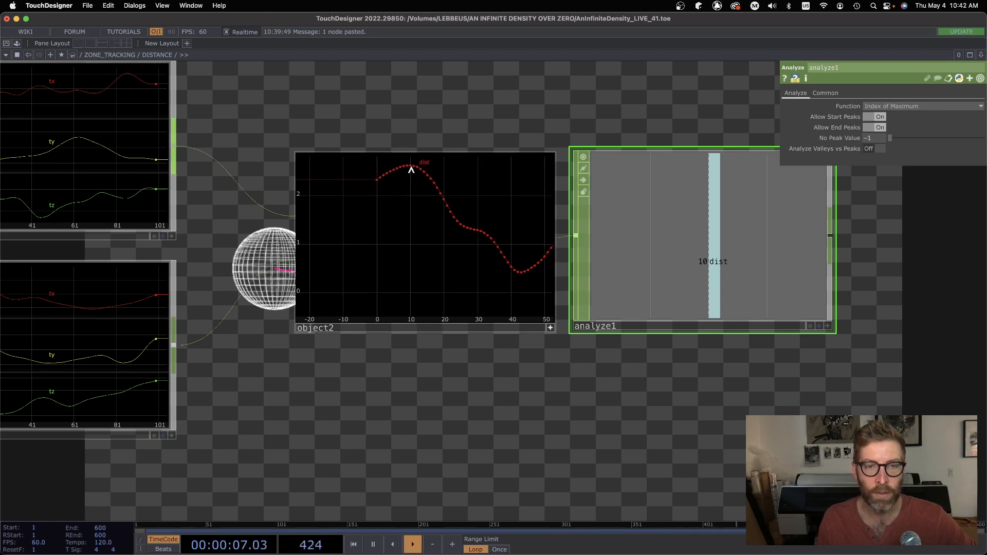
Turn Vertical Adapt and Horizontal Adapt back on for object2's graph so the whole curve fits its viewer
right_click(461, 260)
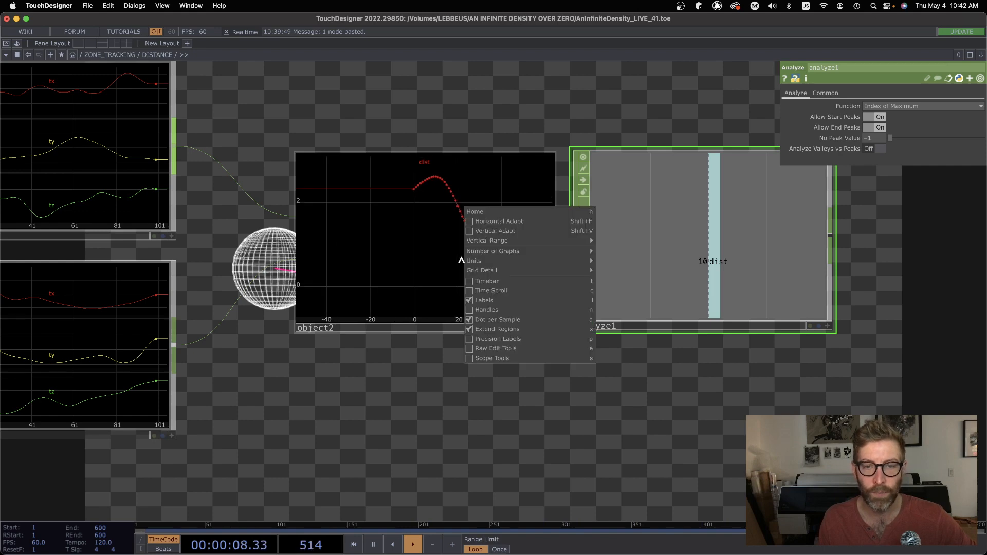
click(493, 230)
right_click(439, 246)
click(465, 208)
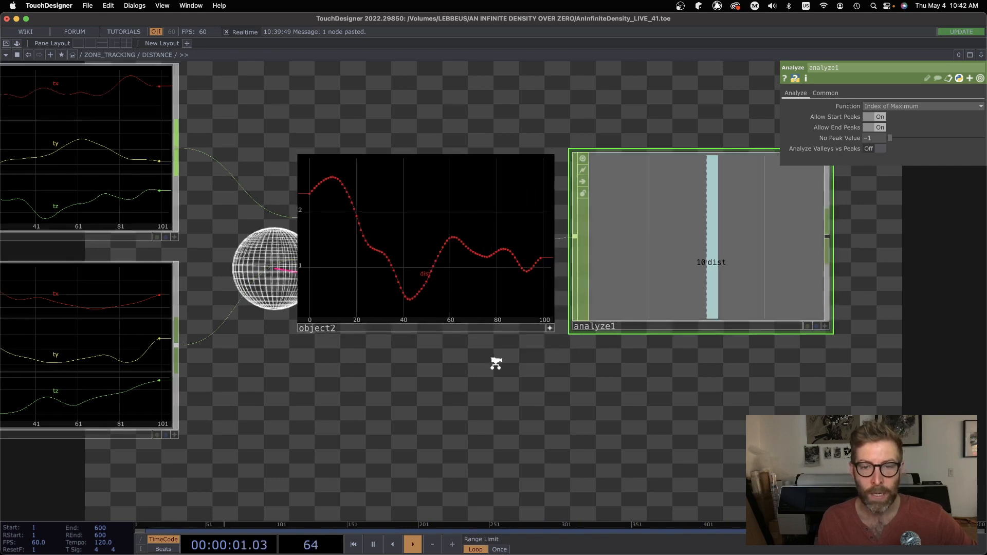
scroll(501, 371, down, 5)
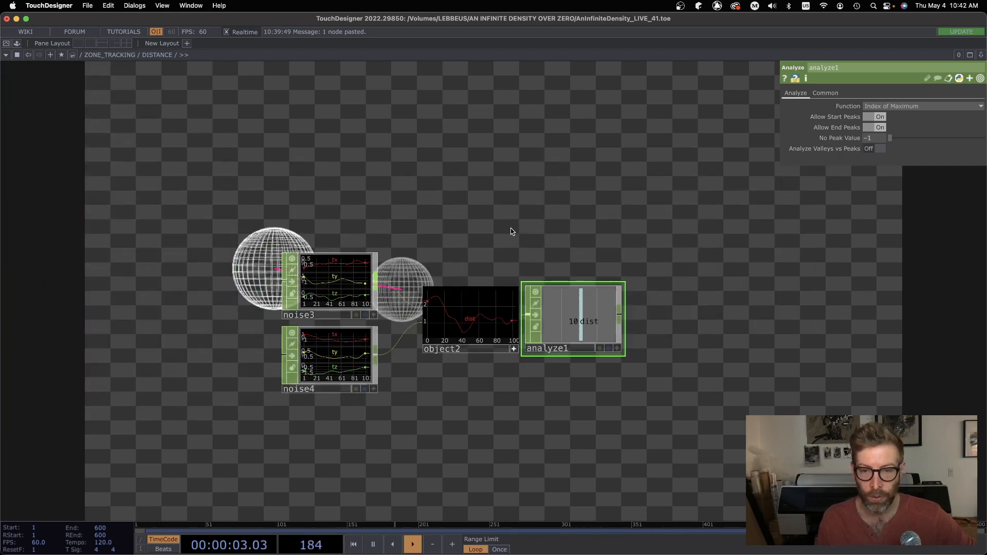
Leave the DISTANCE component for the ZONE_TRACKING network and examine the stored camera positions in MILESTONES_TABLE and their datto1 channels
scroll(509, 221, down, 3)
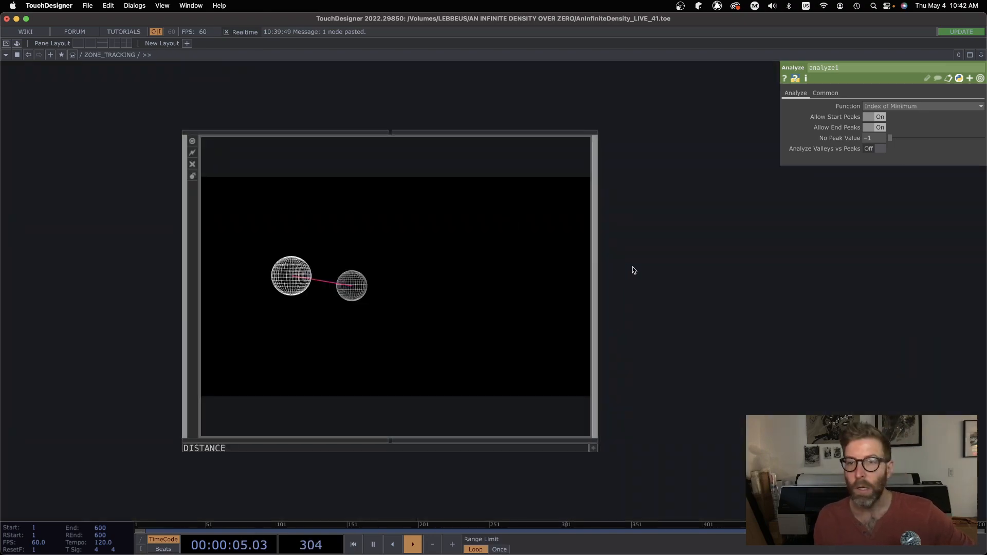
scroll(634, 270, down, 6)
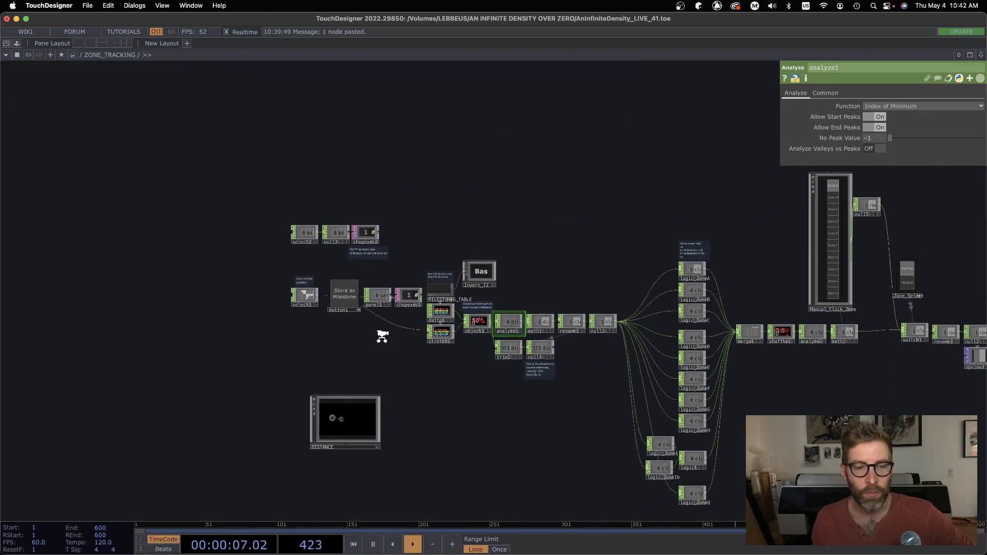
scroll(382, 336, up, 6)
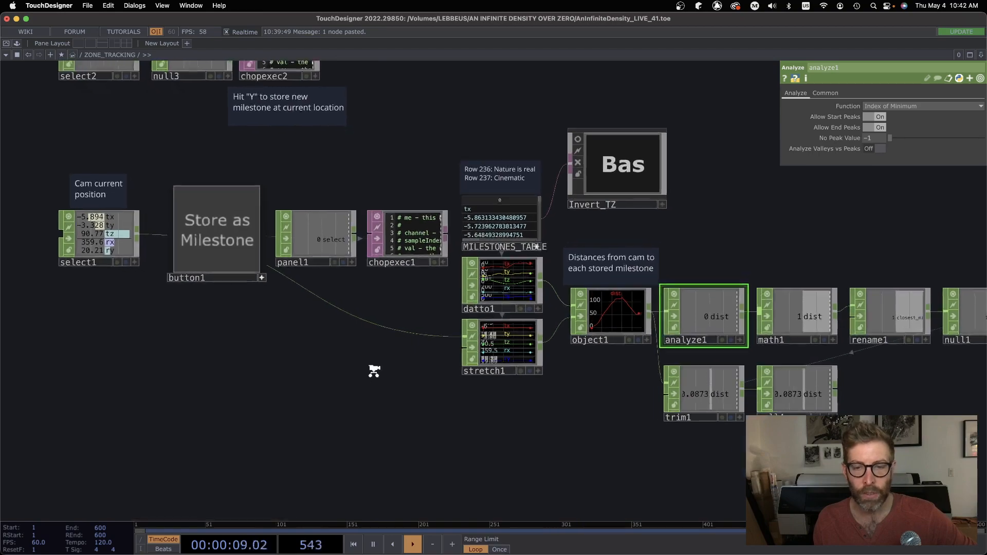
scroll(374, 371, up, 4)
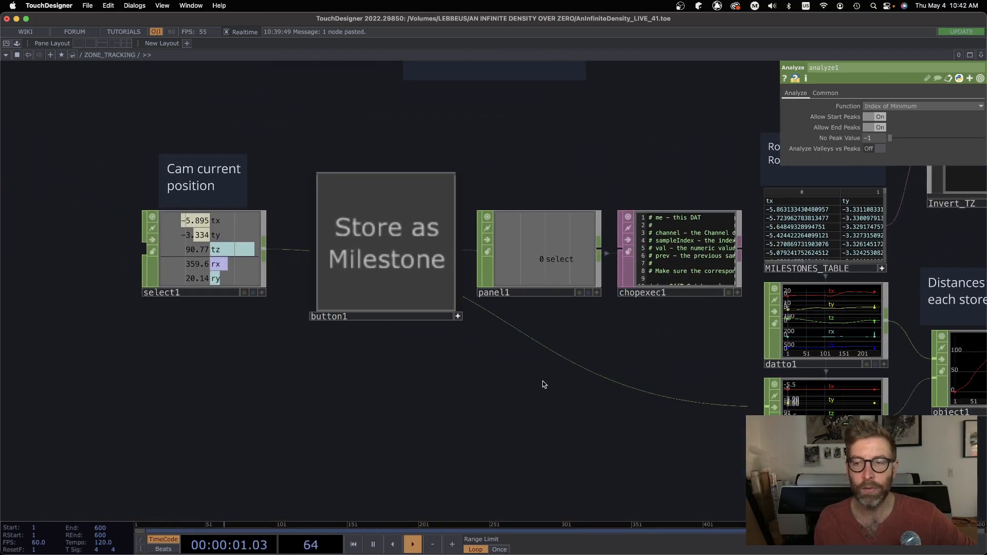
scroll(544, 384, right, 10)
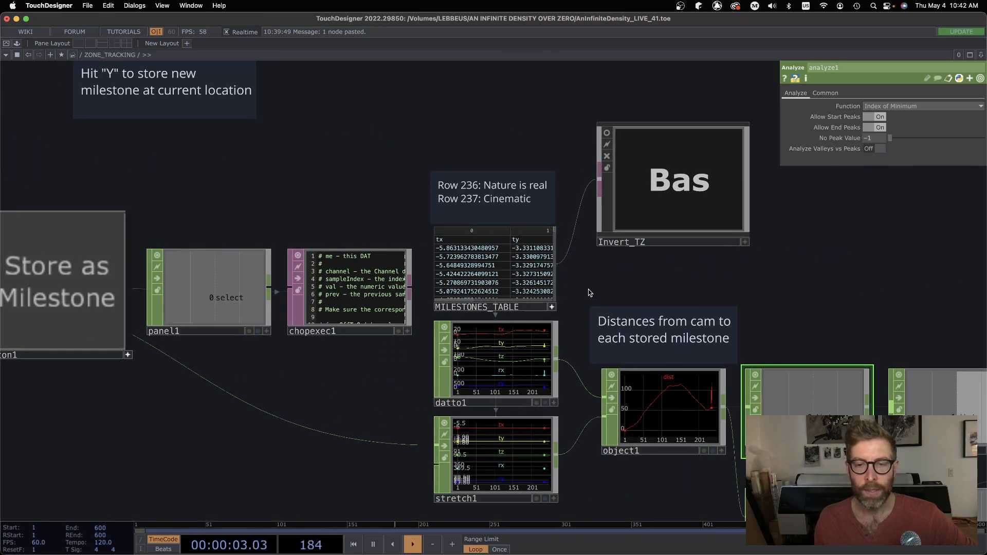
scroll(587, 288, up, 5)
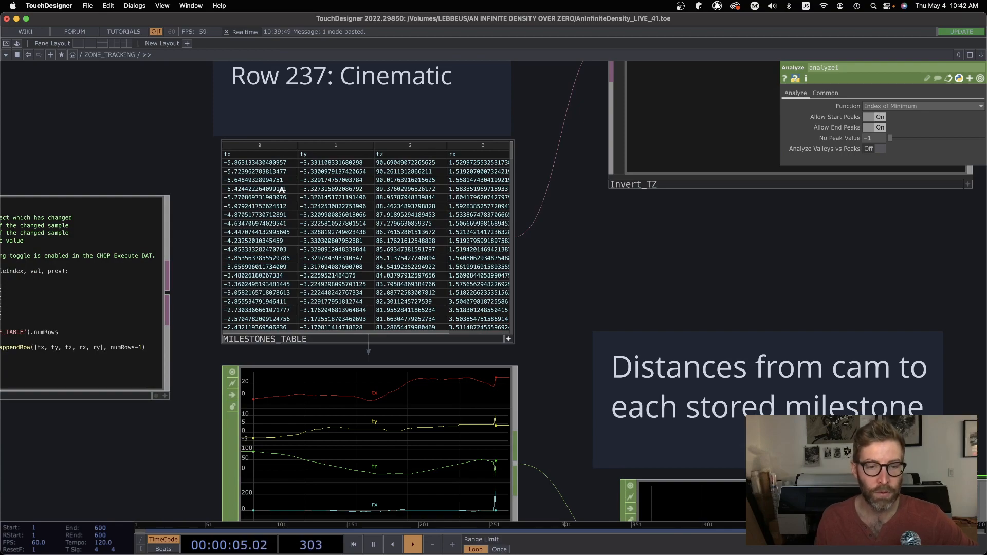
scroll(593, 306, down, 5)
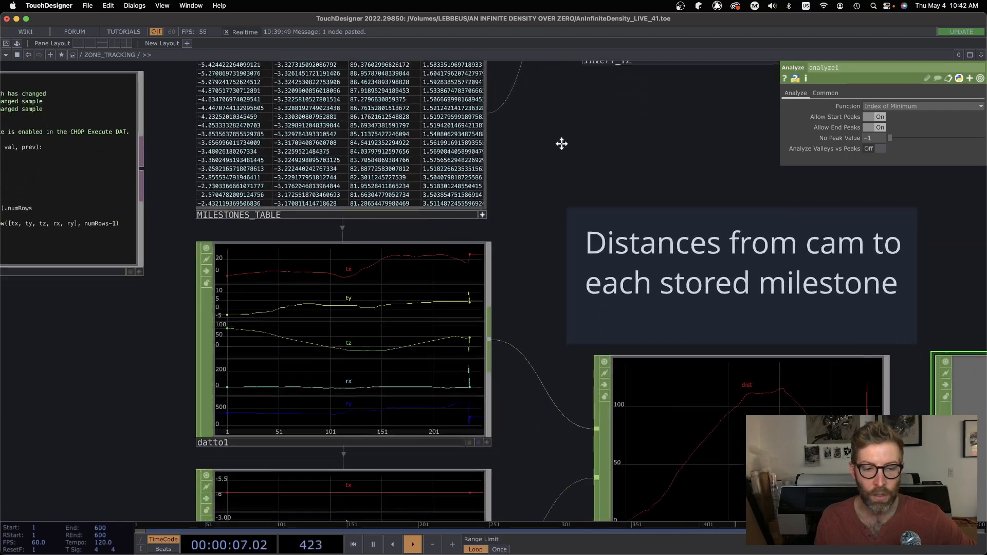
drag(525, 394, 543, 311)
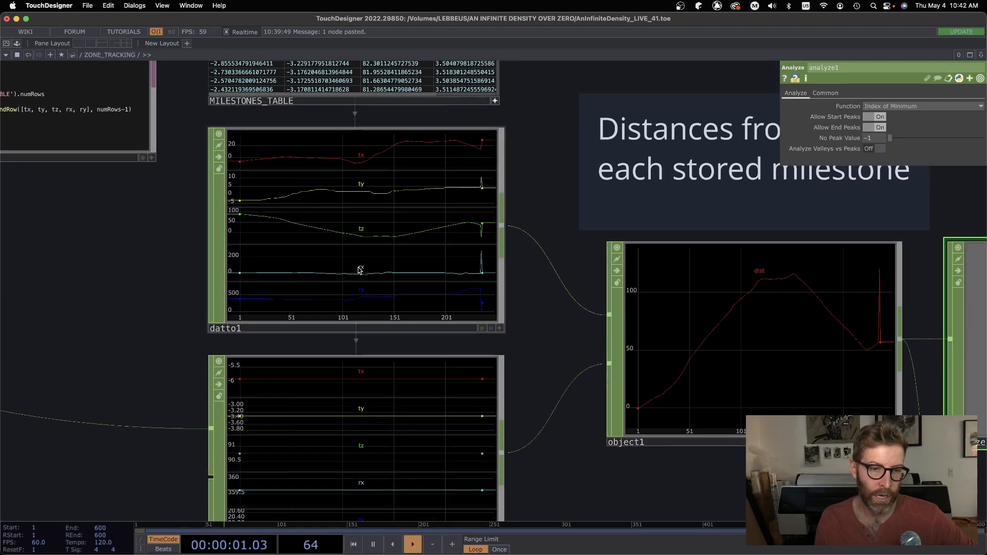
drag(526, 137, 564, 209)
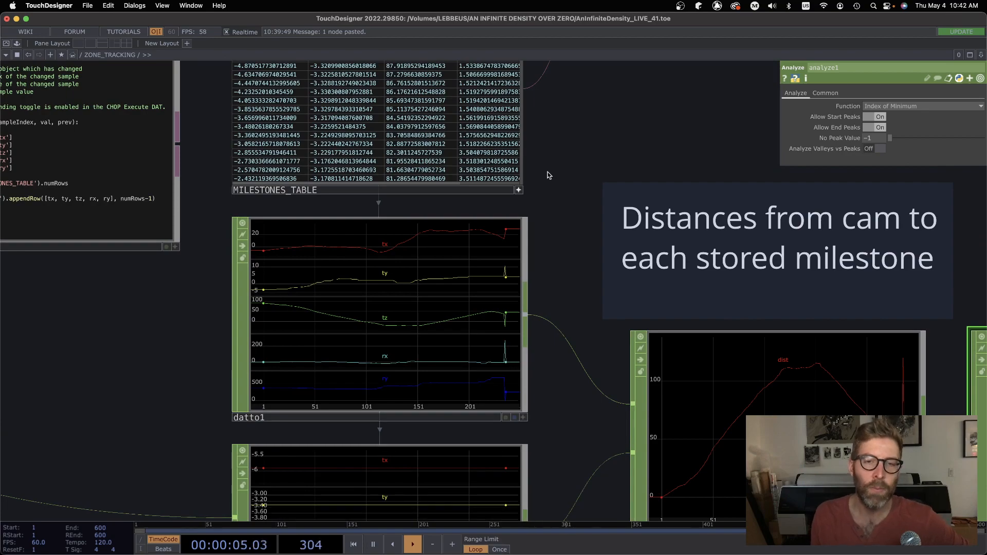
drag(550, 134, 586, 262)
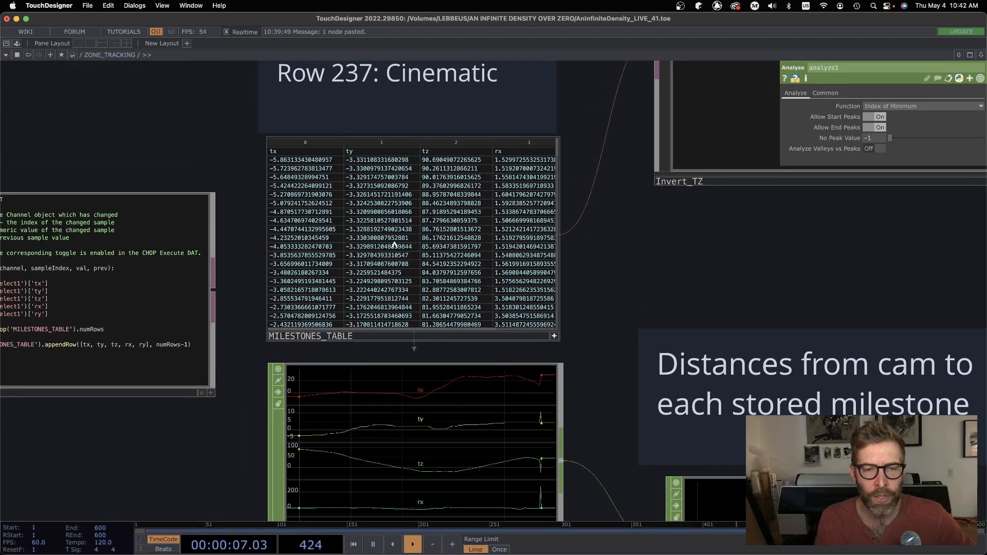
Examine the camera's current position and rotation channels in select1 up close
drag(257, 423, 926, 251)
scroll(540, 370, down, 5)
drag(556, 421, 921, 443)
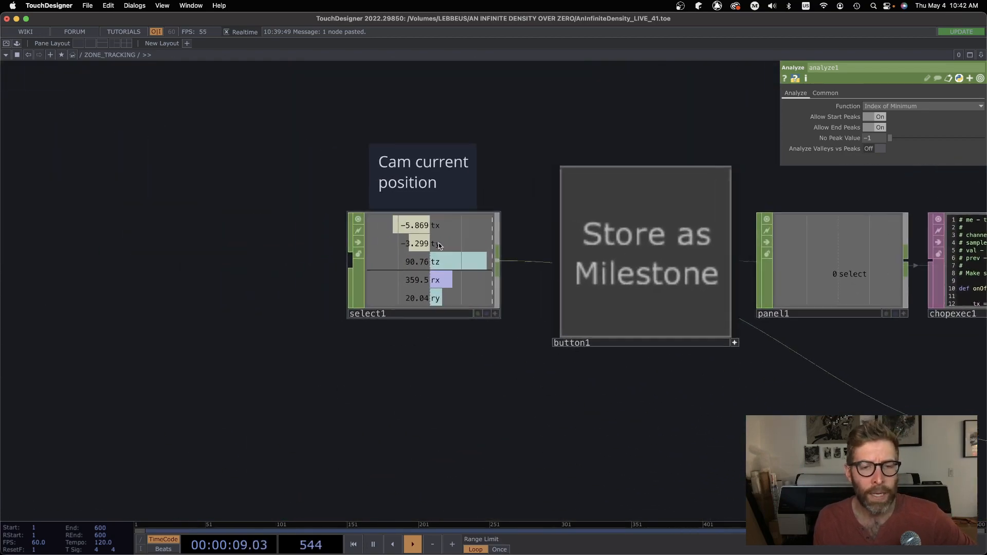
scroll(438, 246, up, 8)
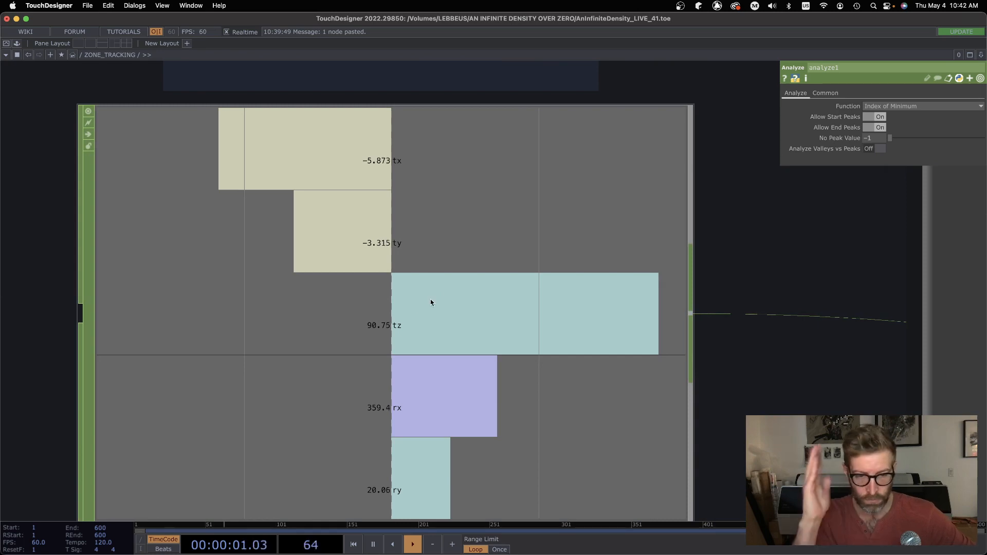
scroll(690, 395, down, 4)
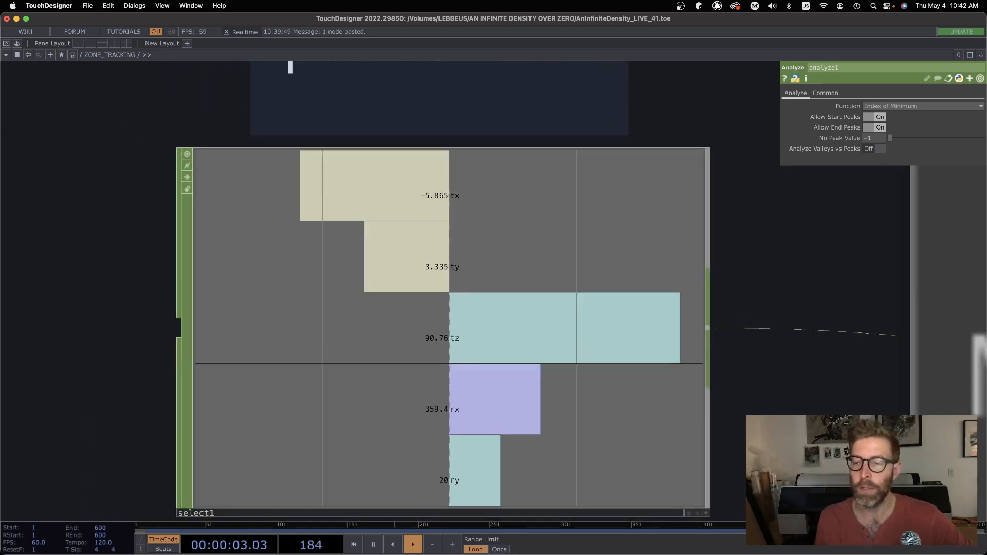
Compare datto1 and stretch1 as inputs of object1, and inspect how stretch1's End parameter follows datto1's number of samples
scroll(720, 401, right, 10)
drag(761, 412, 80, 357)
scroll(359, 362, down, 5)
drag(236, 328, 12, 277)
scroll(266, 352, up, 2)
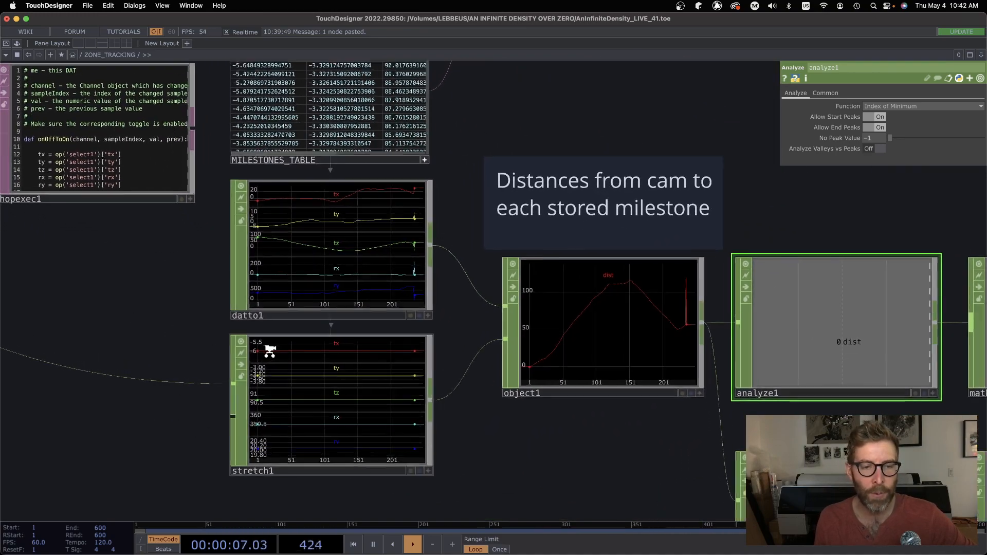
scroll(489, 282, up, 1)
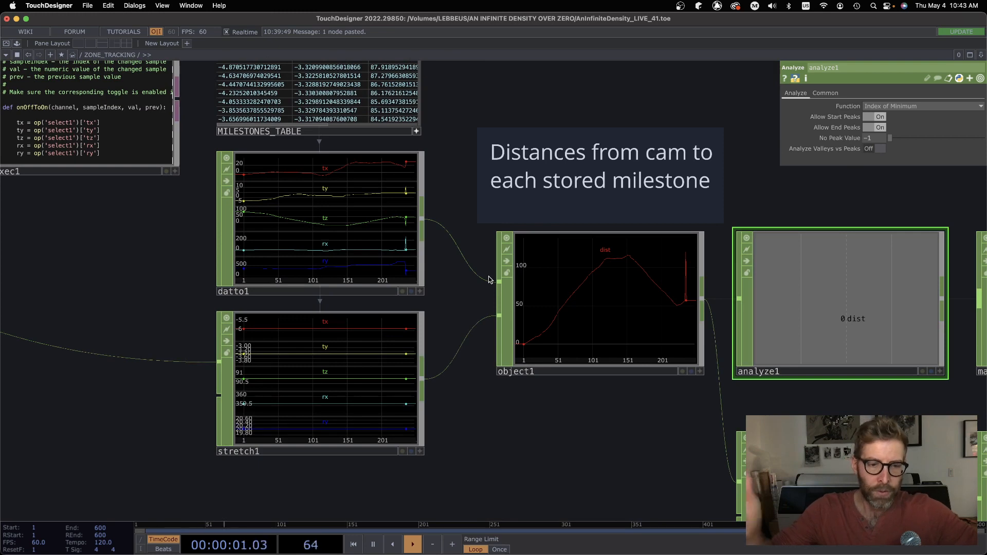
click(330, 420)
scroll(317, 478, up, 4)
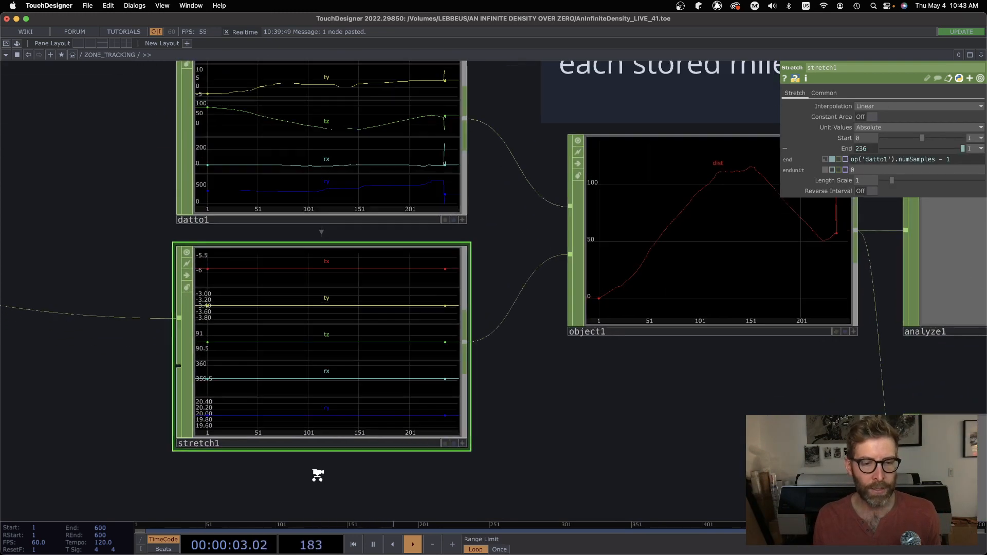
drag(324, 473, 427, 406)
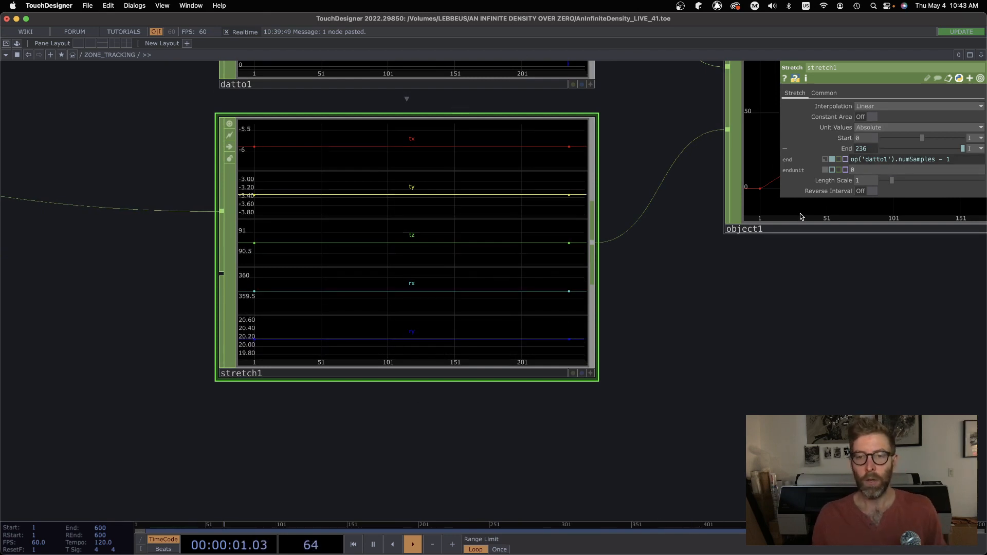
Inspect object1's channel range and output measurement settings alongside its distance curve
drag(668, 107, 314, 200)
middle_click(483, 353)
middle_click(482, 207)
drag(545, 302, 472, 259)
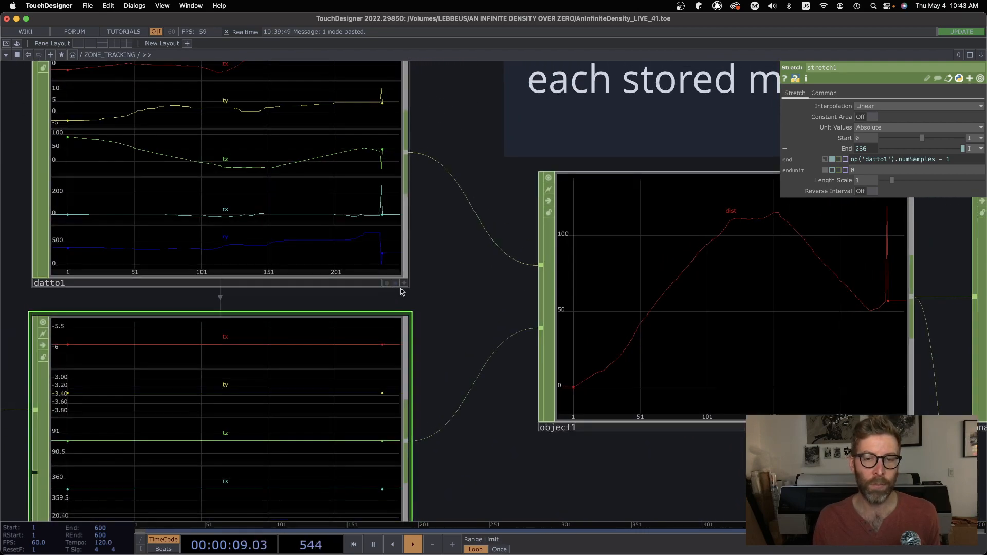
drag(355, 284, 116, 249)
click(393, 307)
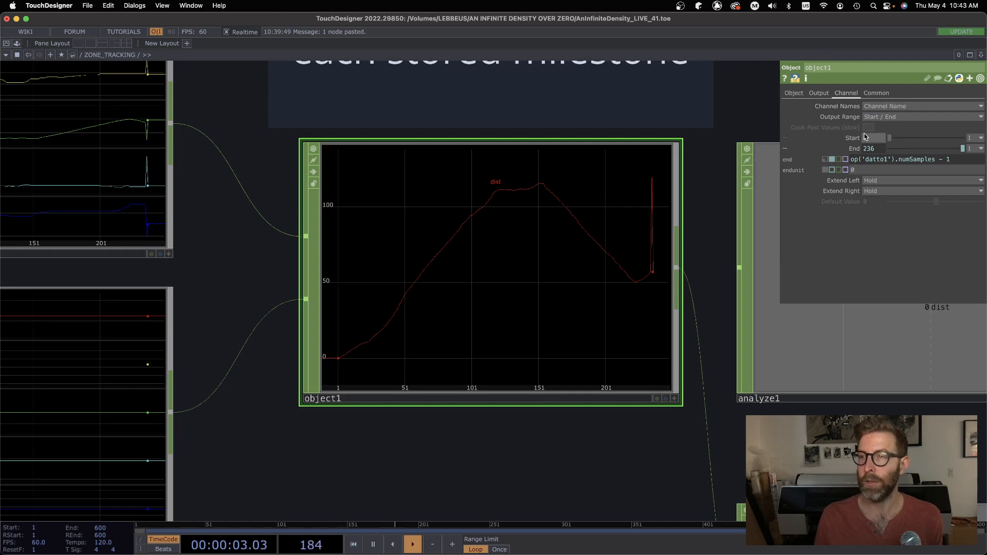
click(819, 94)
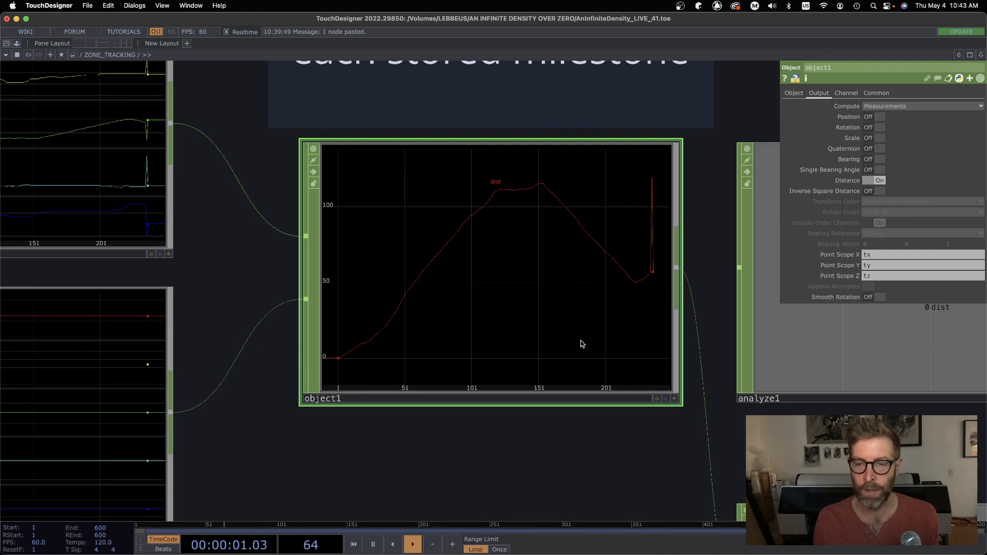
scroll(583, 344, right, 5)
key(p)
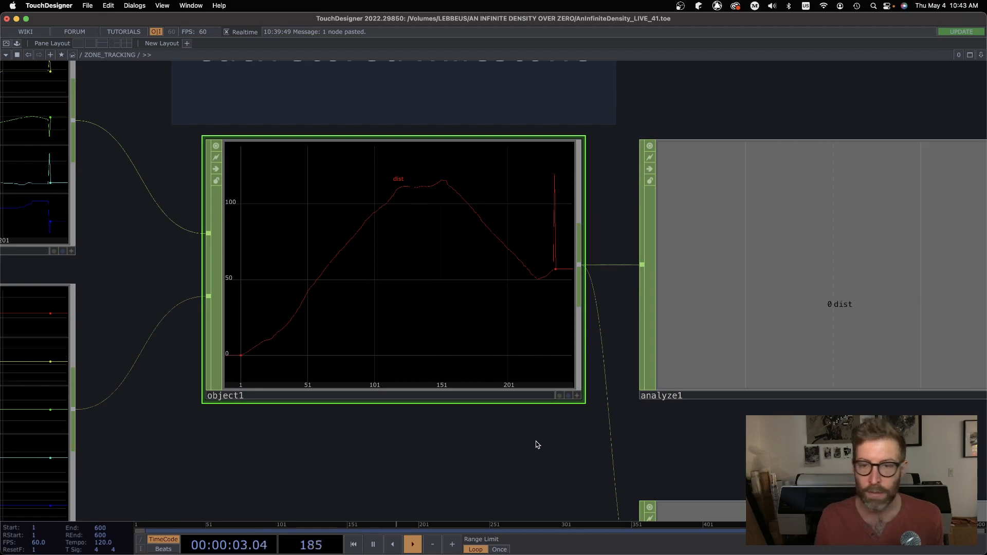
Add a Select TOP below stretch1 and set its TOP source to /MAIN/out1
scroll(536, 441, down, 5)
scroll(532, 400, down, 8)
scroll(532, 400, left, 5)
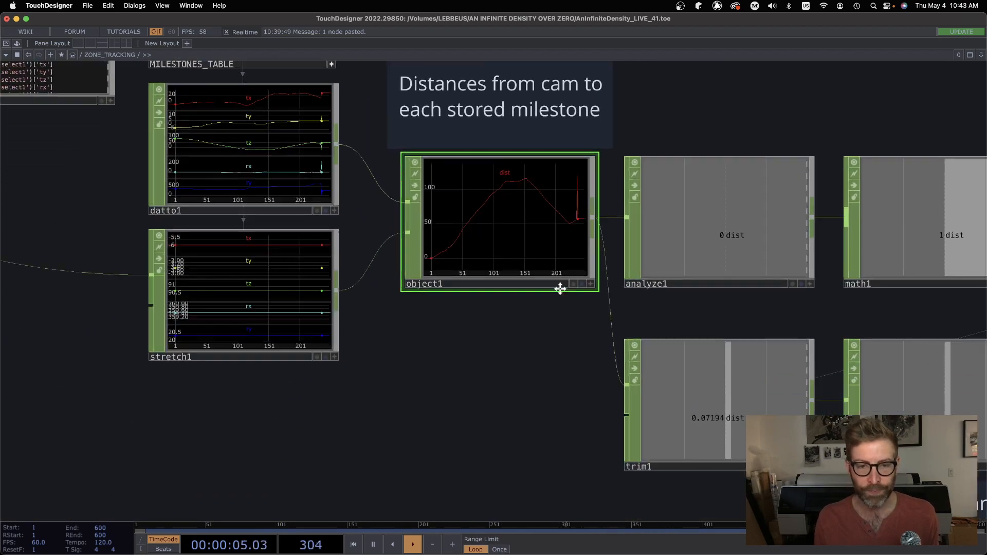
key(Tab)
click(275, 242)
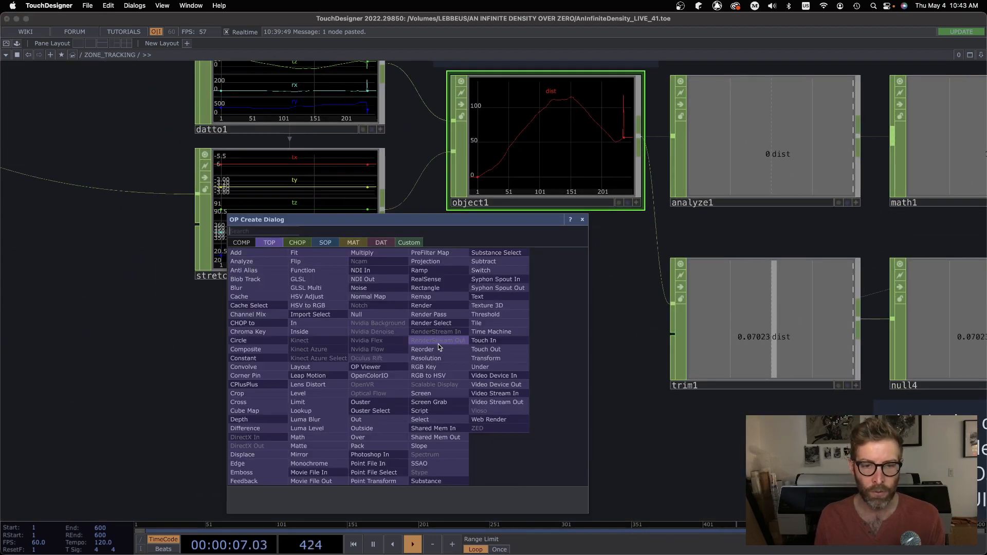
click(427, 420)
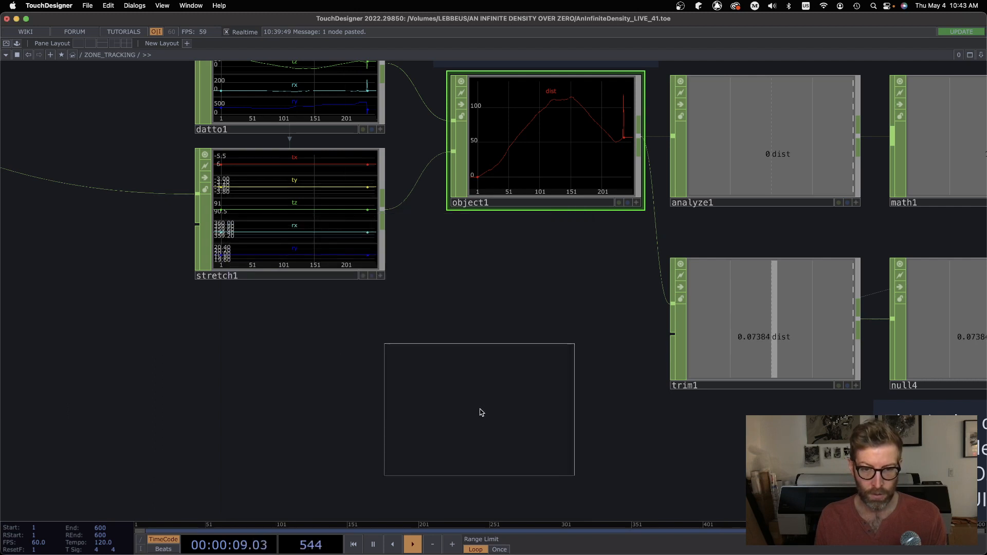
click(301, 415)
key(p)
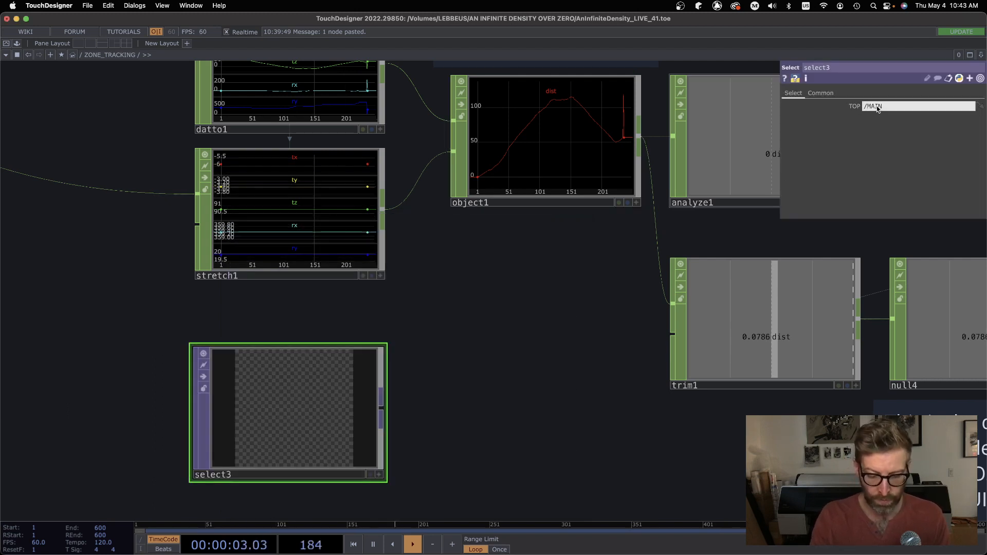
text(1)
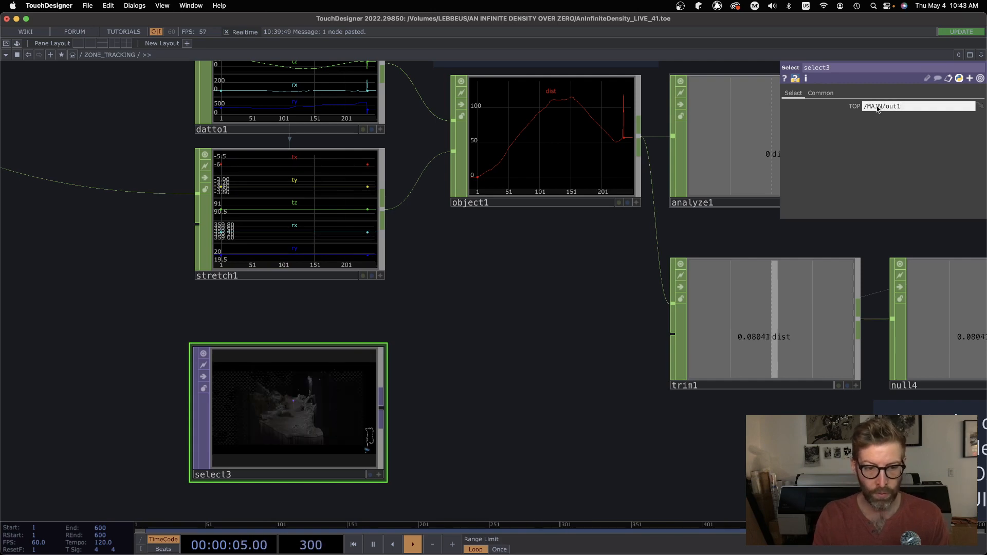
Display the new Select TOP's image as the network background and hide the parameters
click(371, 474)
drag(490, 371, 364, 441)
key(p)
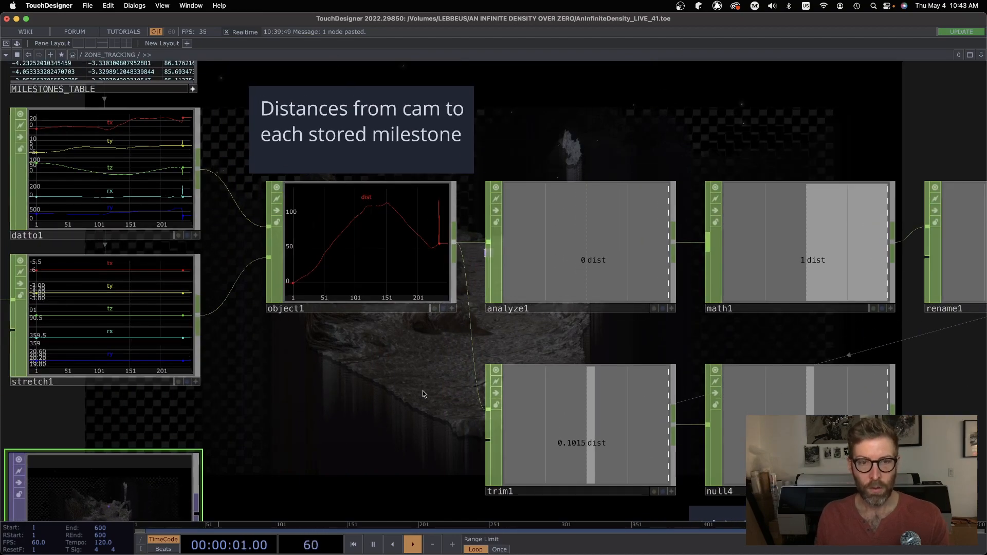
Examine object1's distance curve and analyze1's closest index against the live camera render, along with the milestones table
drag(463, 349, 313, 421)
drag(401, 165, 315, 304)
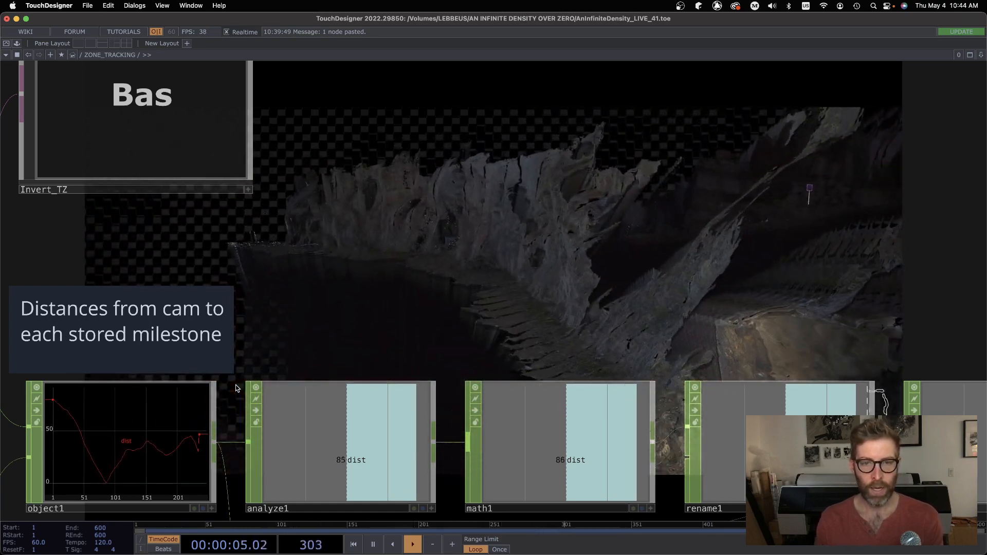
drag(530, 308, 770, 325)
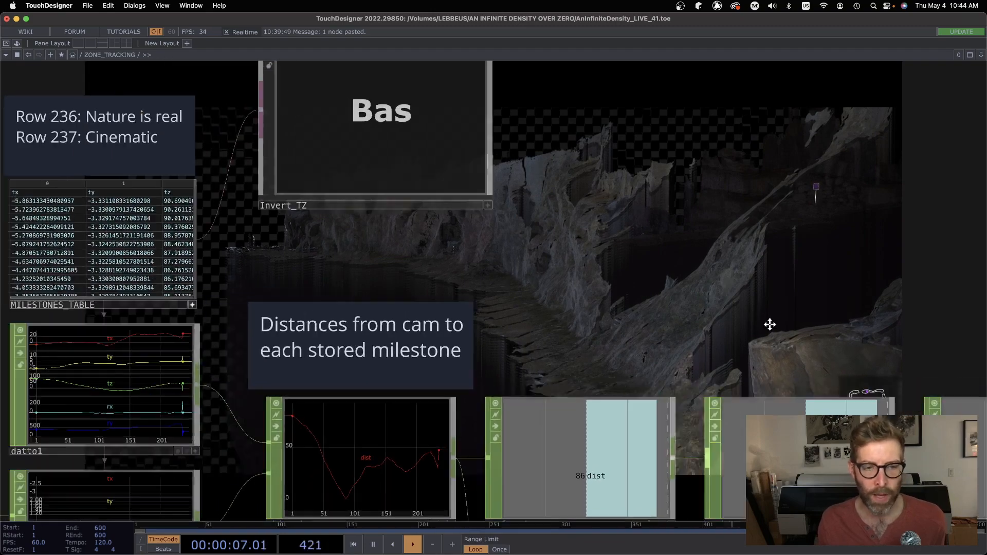
drag(260, 229, 548, 290)
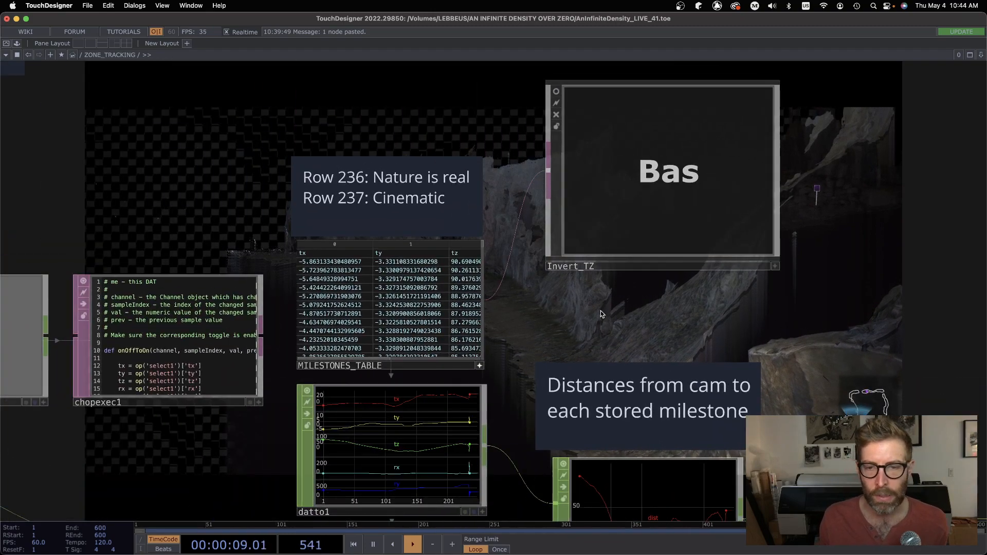
drag(600, 310, 403, 245)
scroll(638, 301, down, 3)
drag(655, 313, 762, 264)
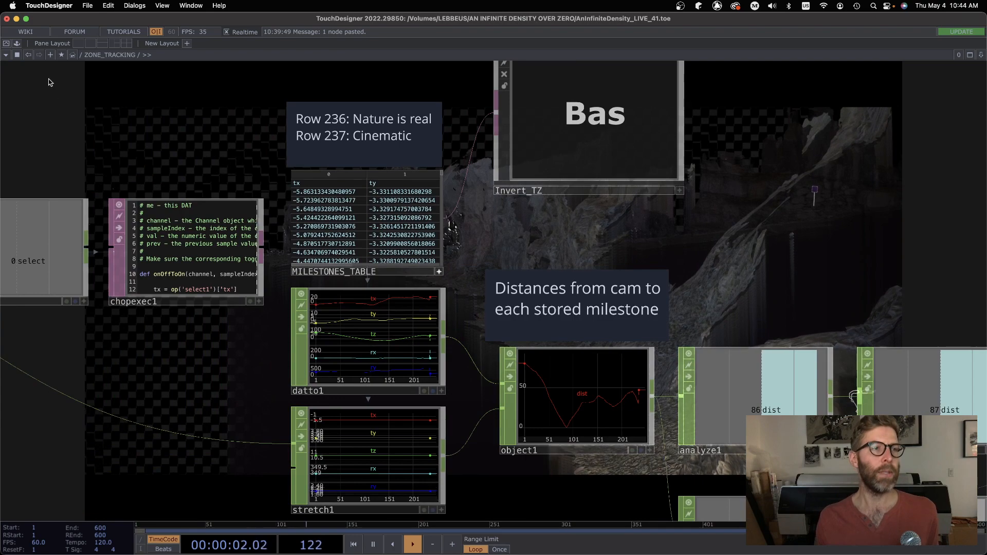
In the MAIN network, re-enable cooking on the MILESTONES component and take over5 off bypass
click(83, 56)
click(103, 123)
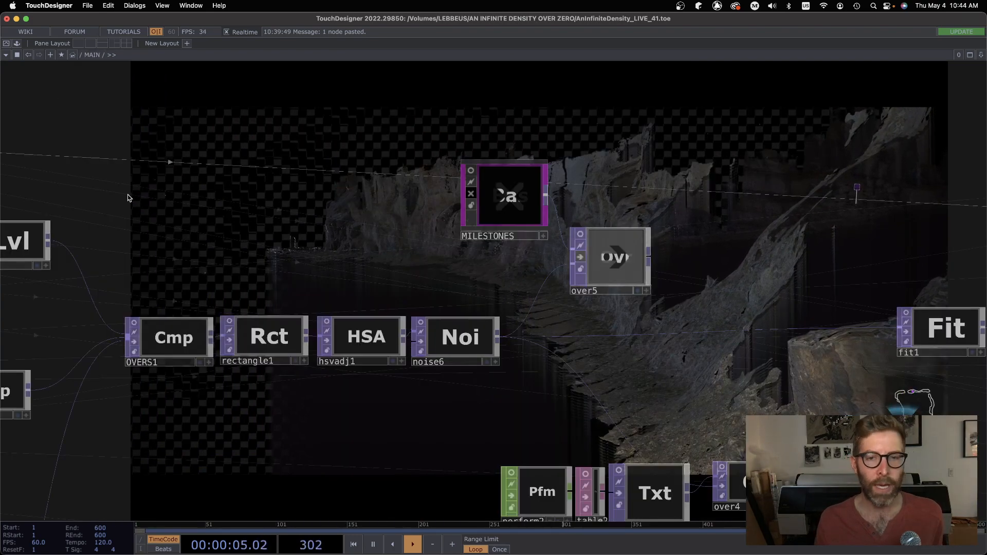
drag(427, 290, 139, 299)
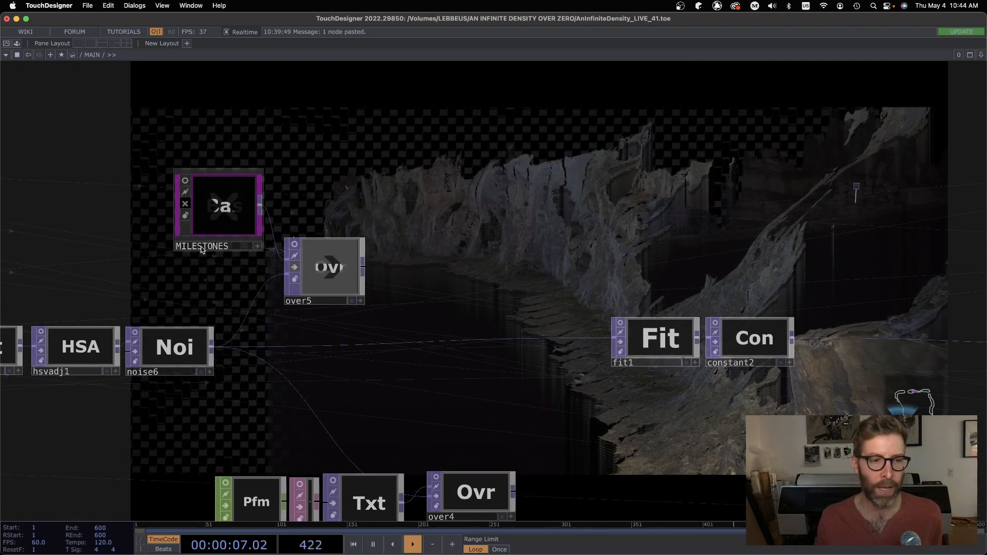
scroll(200, 195, up, 2)
scroll(200, 195, up, 5)
click(148, 165)
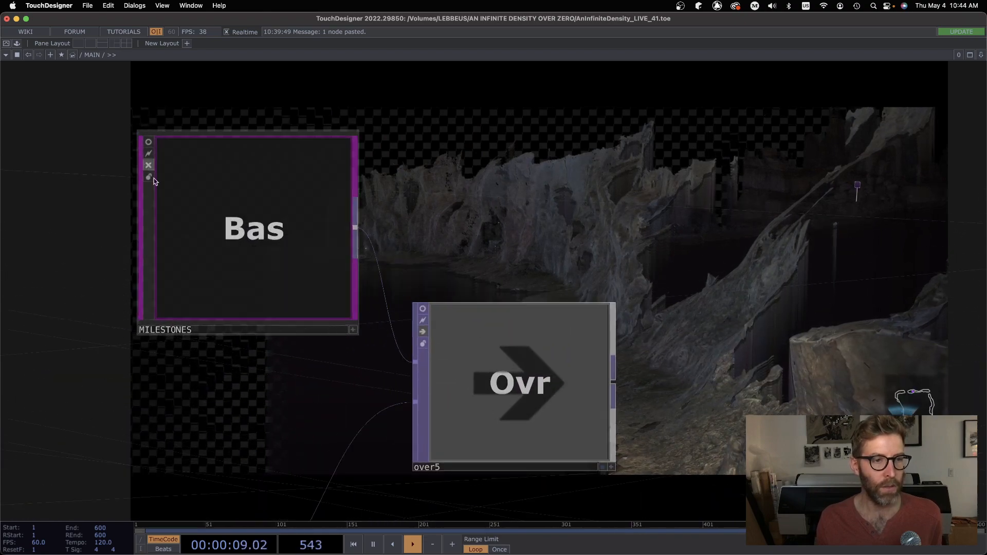
drag(745, 379, 589, 218)
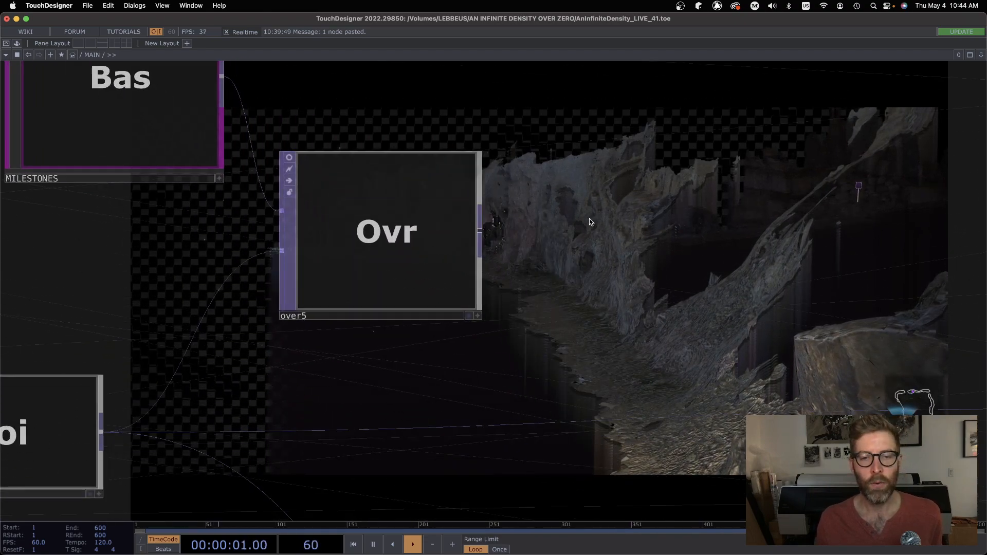
Wire over5's output into fit1 in the MAIN network, replacing the direct connection from noise6
scroll(590, 218, down, 3)
drag(638, 247, 517, 283)
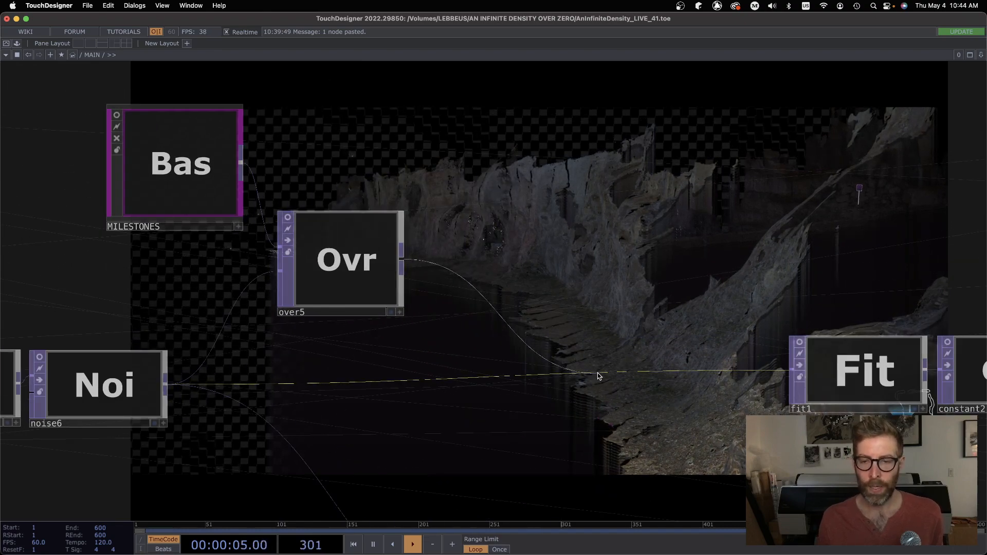
drag(643, 265, 545, 281)
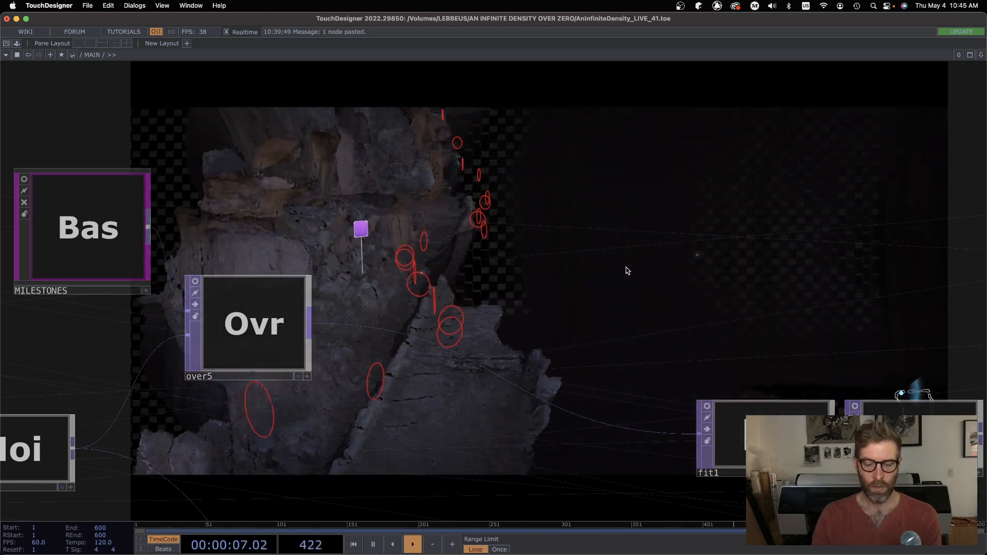
Leave MAIN, enter the ZONE_TRACKING network, and examine the stored positions in MILESTONES_TABLE
key(u)
scroll(365, 249, down, 10)
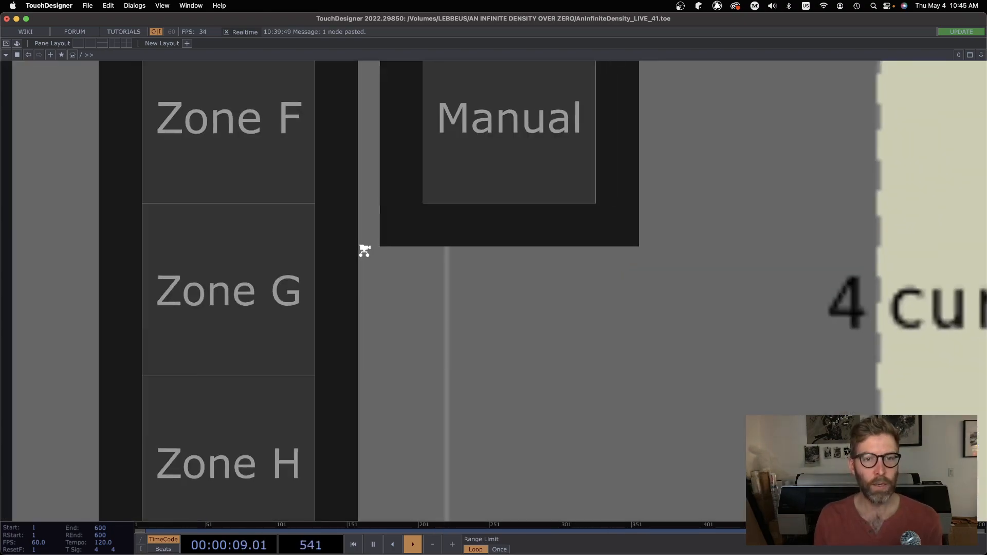
scroll(391, 267, up, 5)
scroll(291, 273, up, 5)
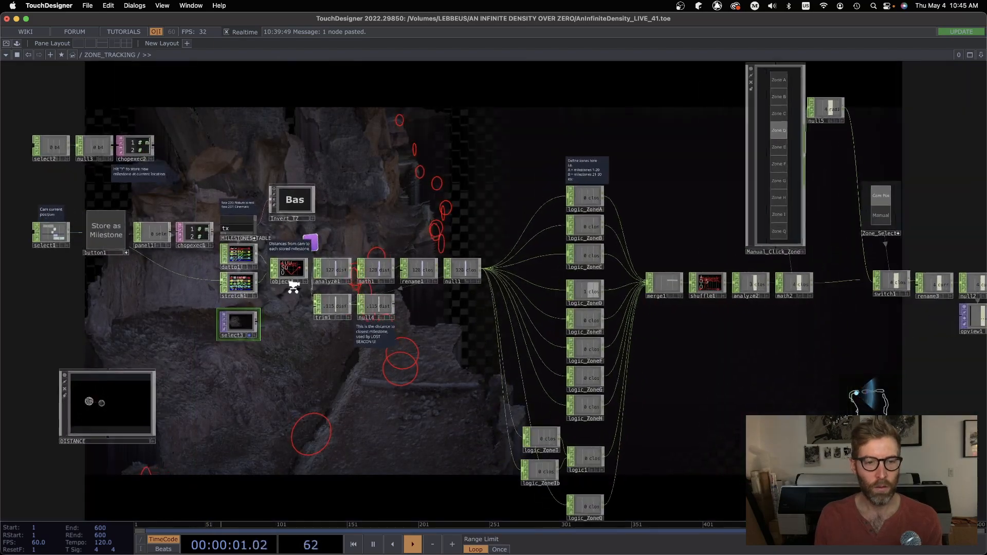
drag(309, 165, 626, 282)
scroll(549, 286, up, 10)
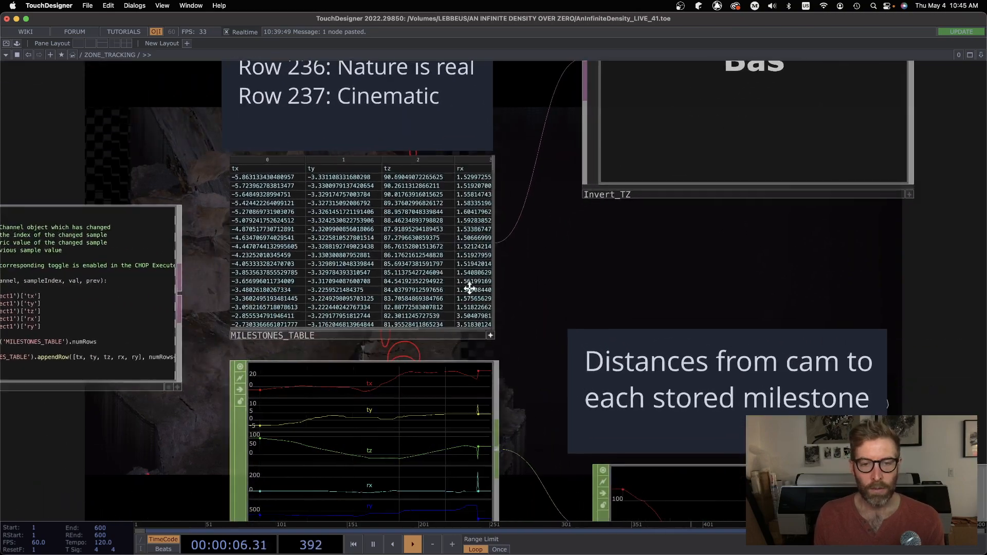
drag(470, 288, 621, 380)
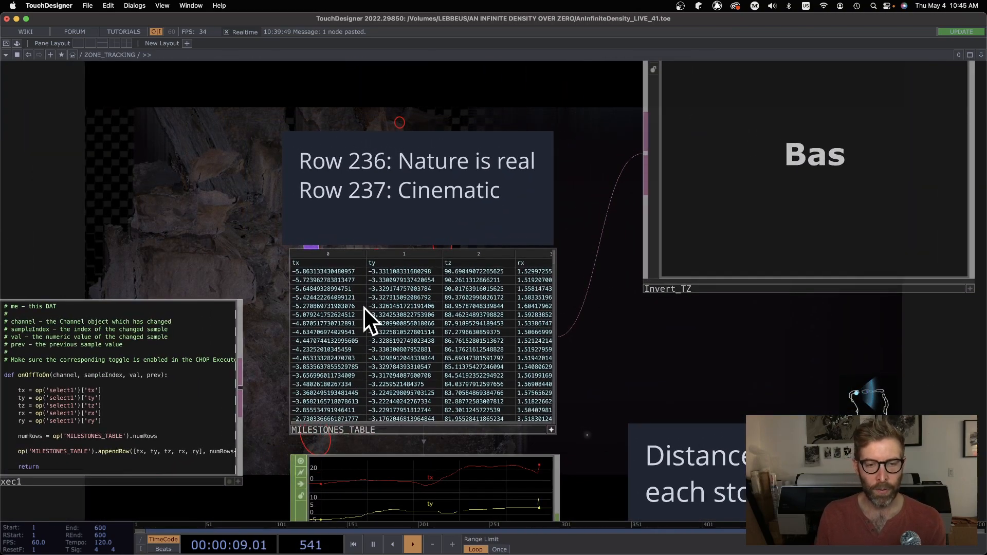
Examine object1's distance curve and the closest milestone index in analyze1 and math1 while the camera moves
scroll(653, 370, down, 6)
drag(648, 366, 242, 185)
scroll(497, 394, up, 1)
scroll(497, 394, up, 5)
scroll(523, 348, down, 4)
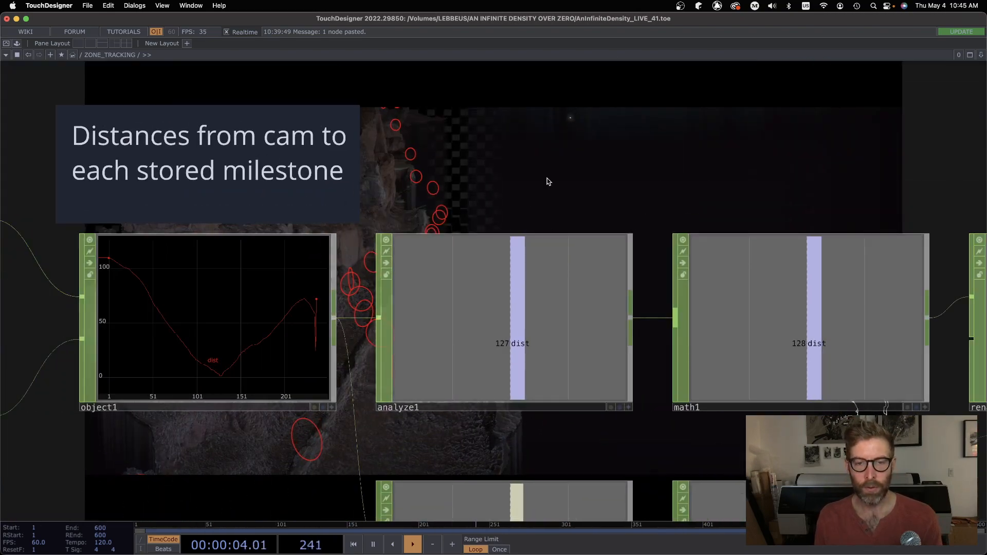
drag(548, 181, 503, 267)
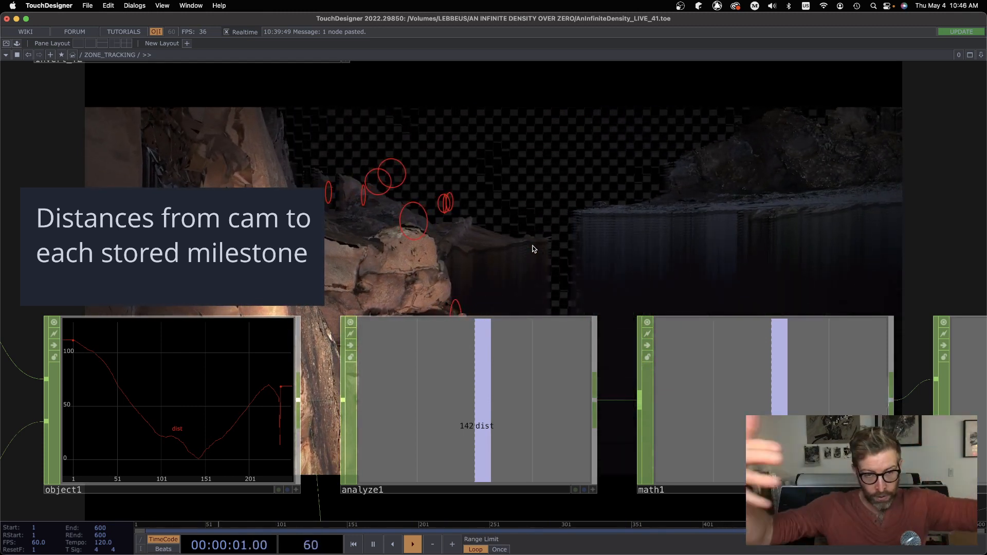
scroll(498, 258, down, 5)
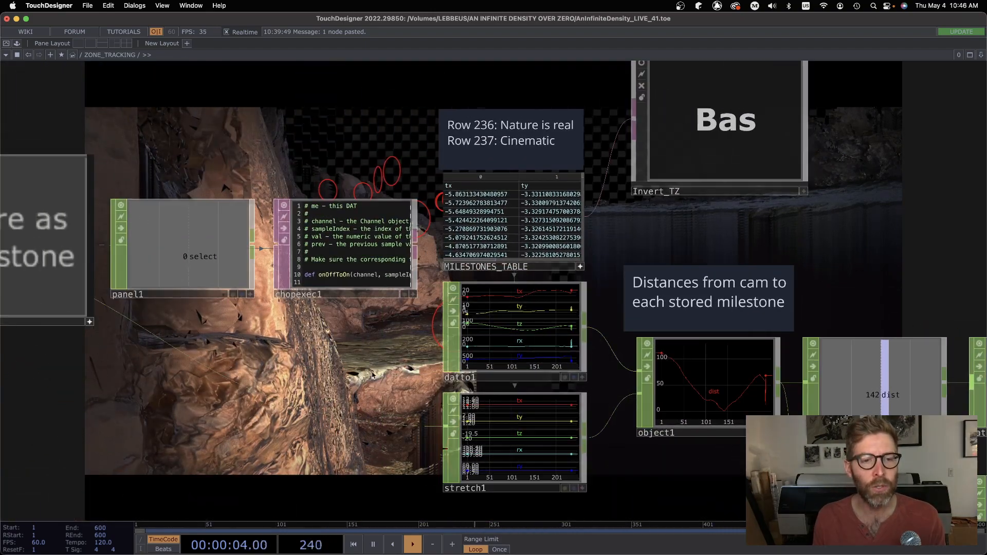
Show the parameters of chopexec2, above the milestone button, and switch its Active toggle on
drag(373, 376, 806, 412)
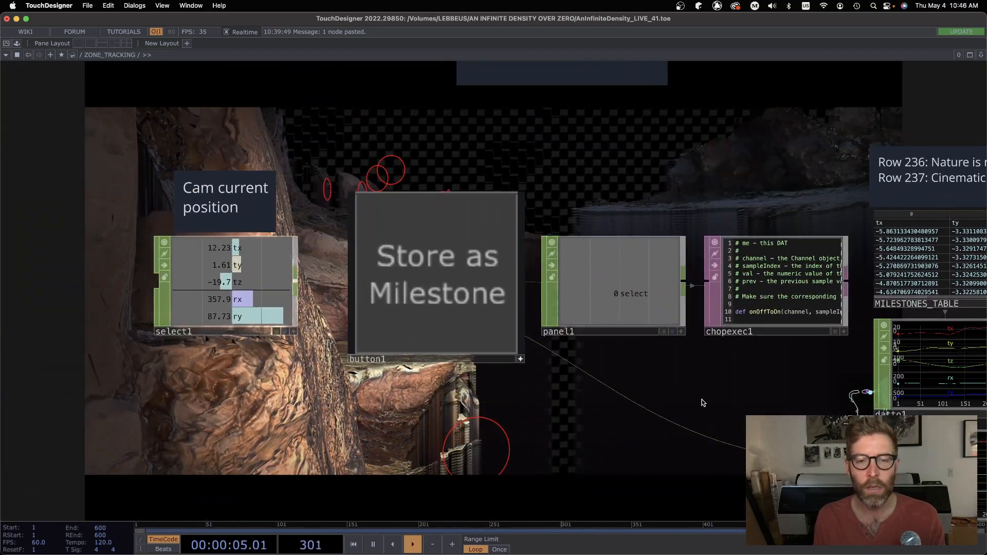
scroll(703, 403, down, 2)
drag(639, 262, 705, 334)
scroll(705, 334, up, 3)
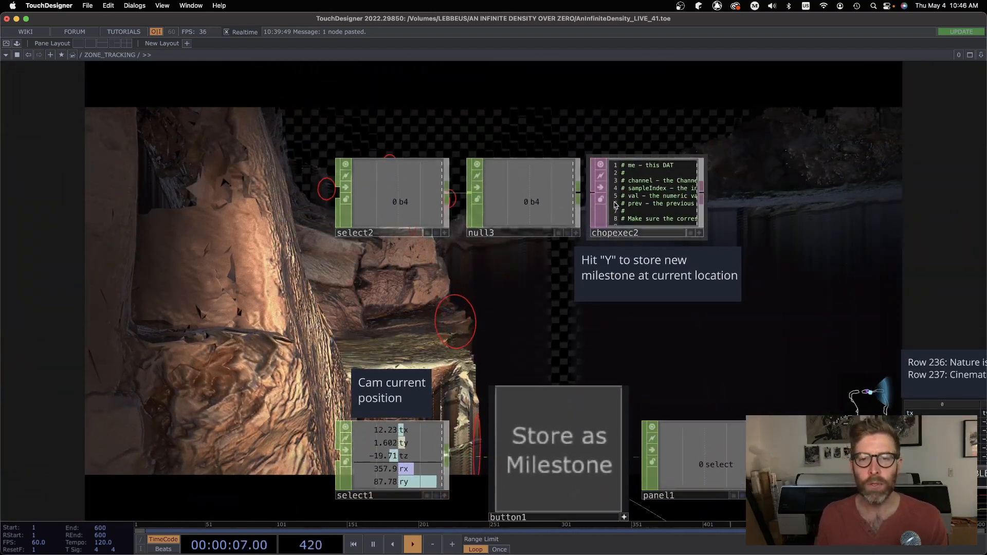
scroll(632, 199, up, 5)
click(650, 186)
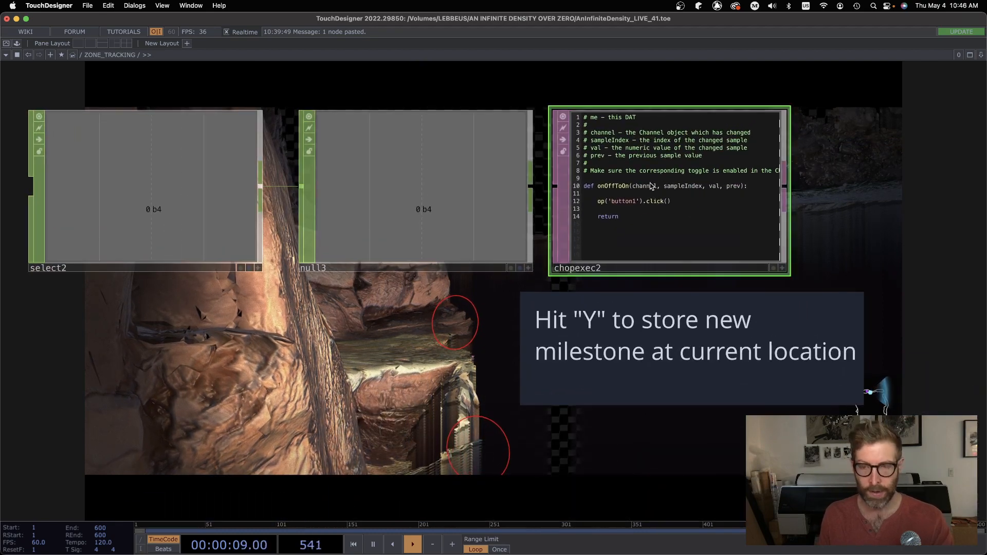
key(p)
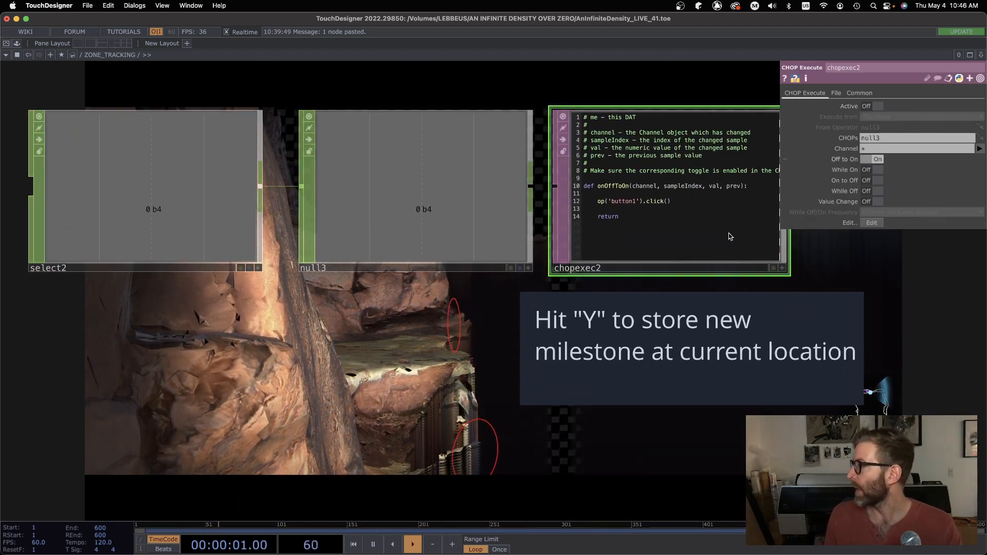
drag(454, 331, 393, 338)
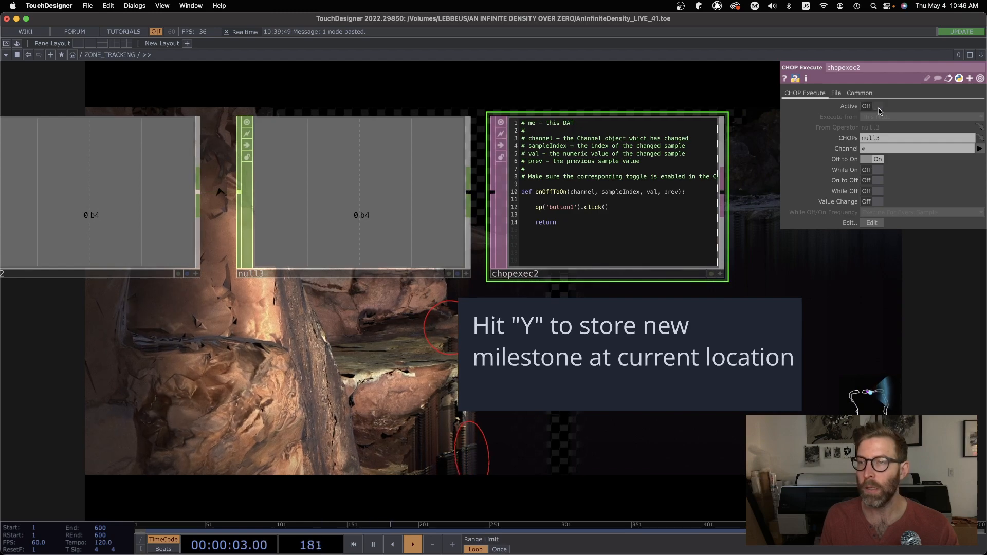
scroll(633, 291, down, 5)
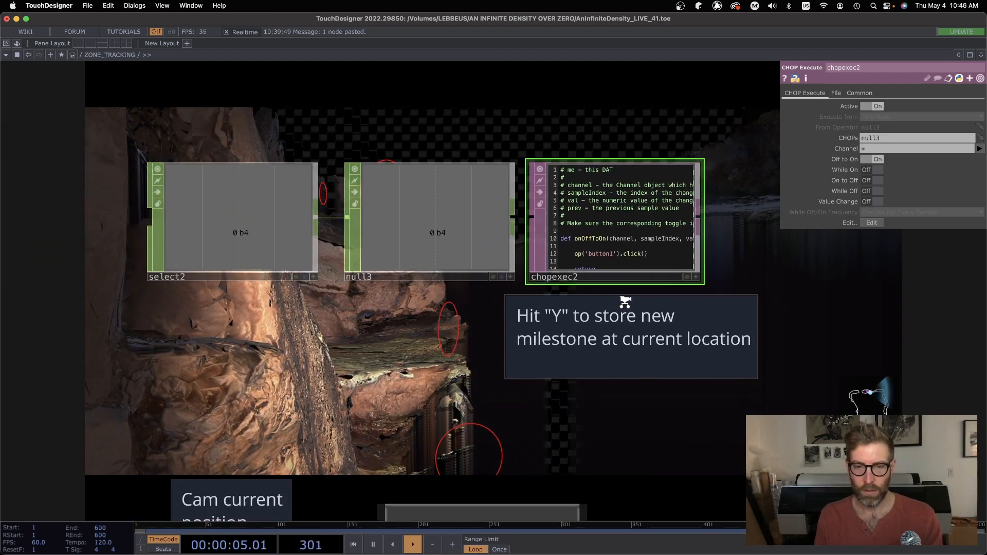
Examine select1's camera position, the Store as Milestone button, and the chopexec2 script line that triggers button1
scroll(532, 404, down, 2)
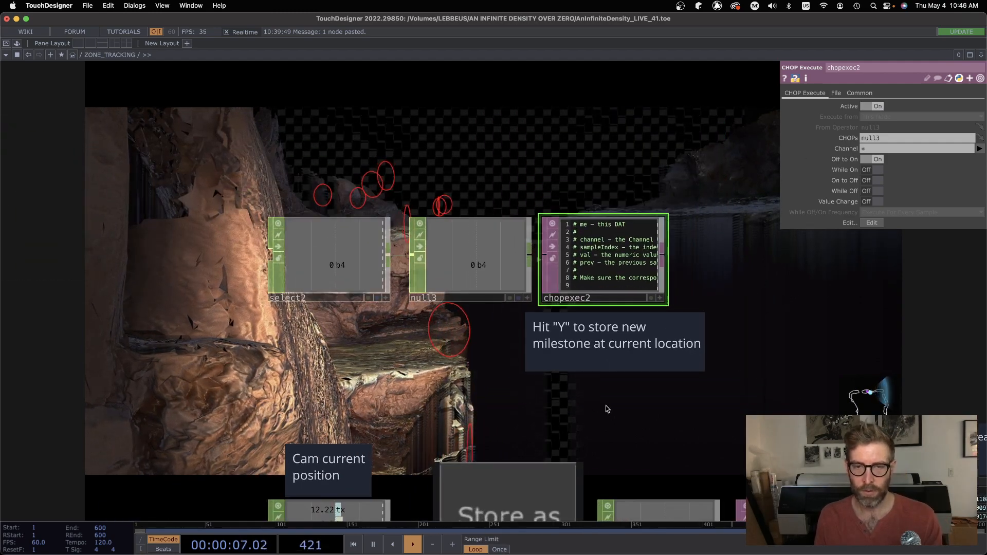
drag(488, 367, 413, 138)
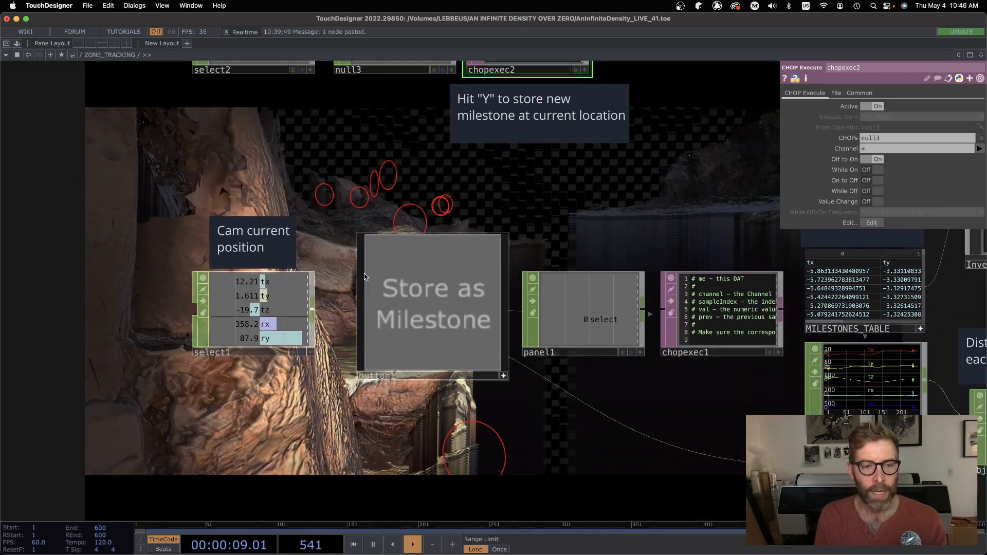
scroll(291, 345, up, 3)
scroll(292, 345, up, 2)
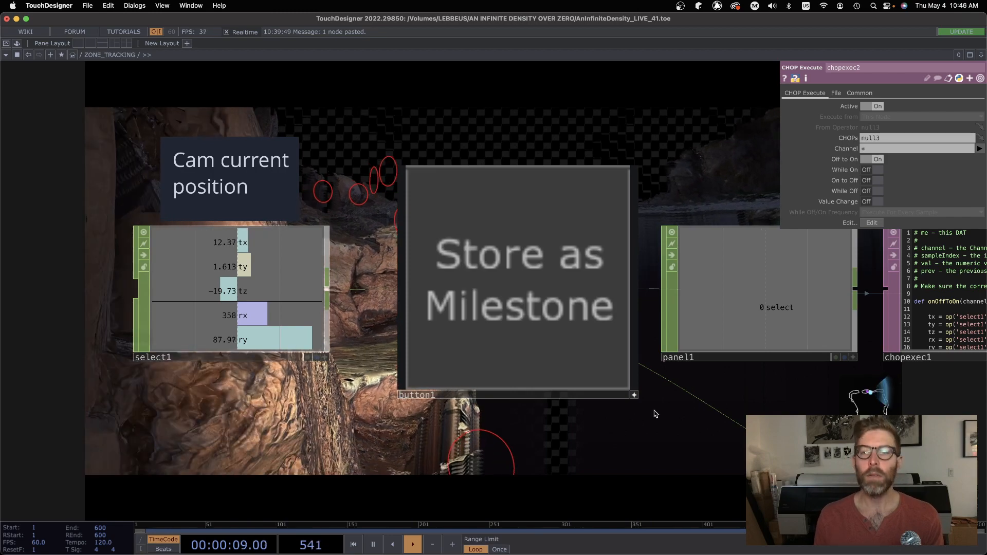
drag(628, 64, 665, 364)
drag(425, 379, 286, 514)
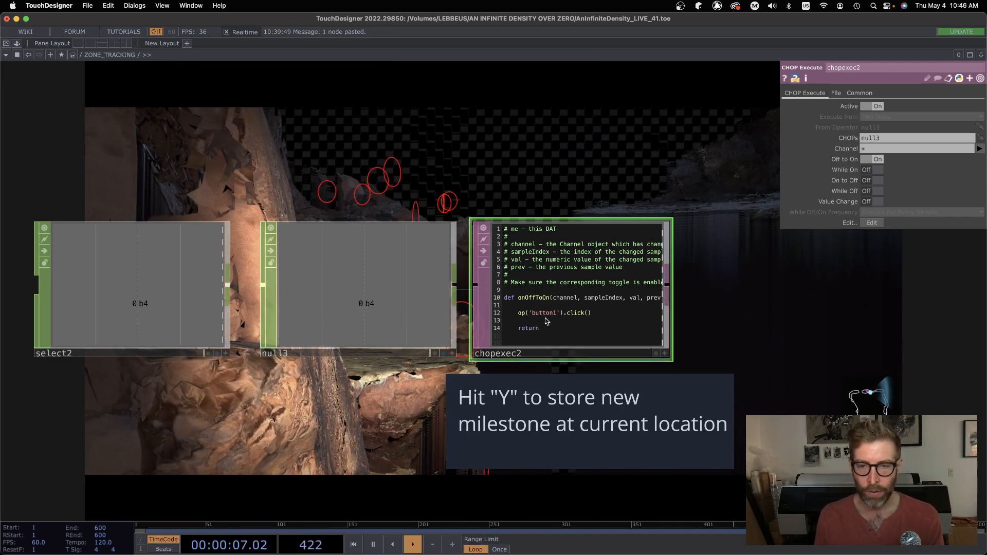
scroll(545, 318, up, 3)
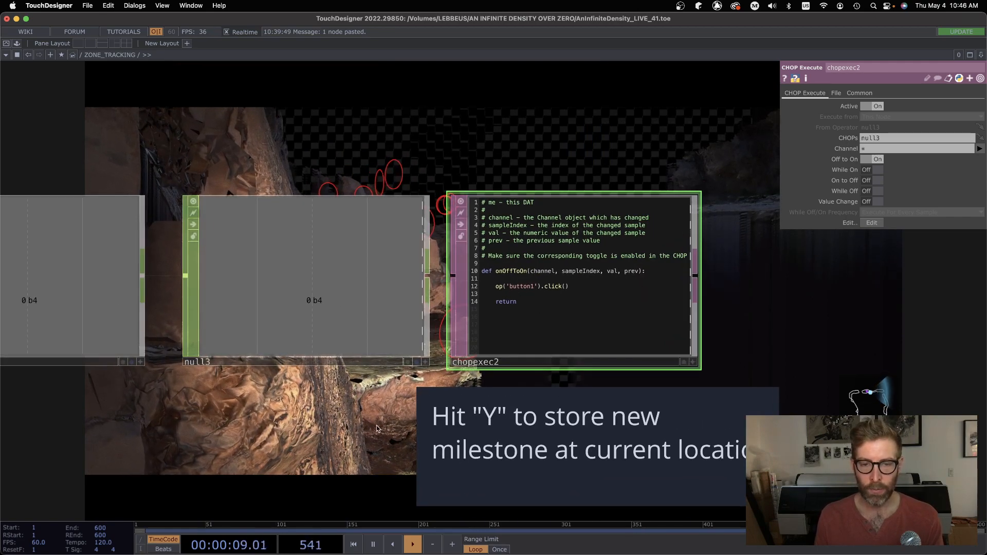
scroll(388, 207, down, 2)
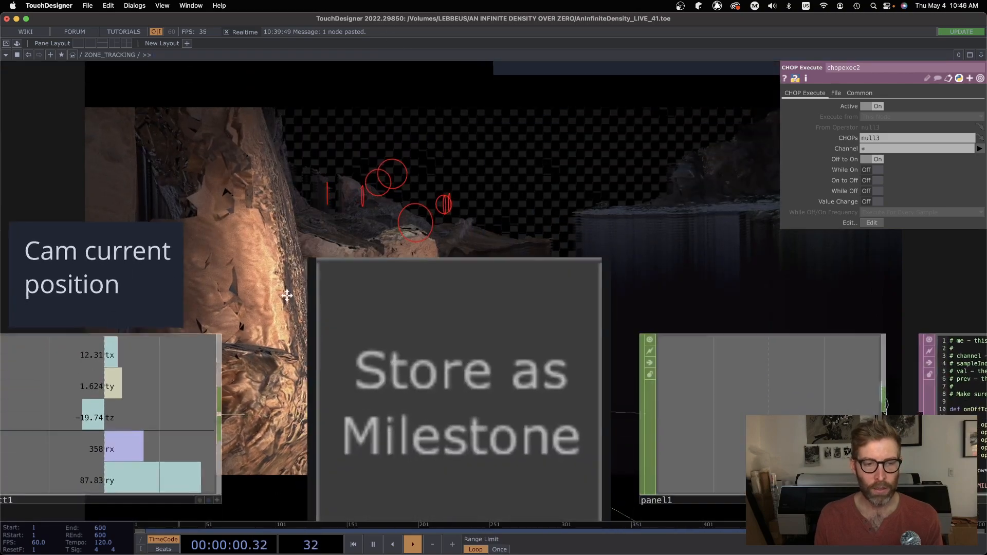
Trace how select1's tx, ty, tz, rx and ry channels are read by chopexec1's script when button1 fires through panel1
scroll(412, 350, down, 5)
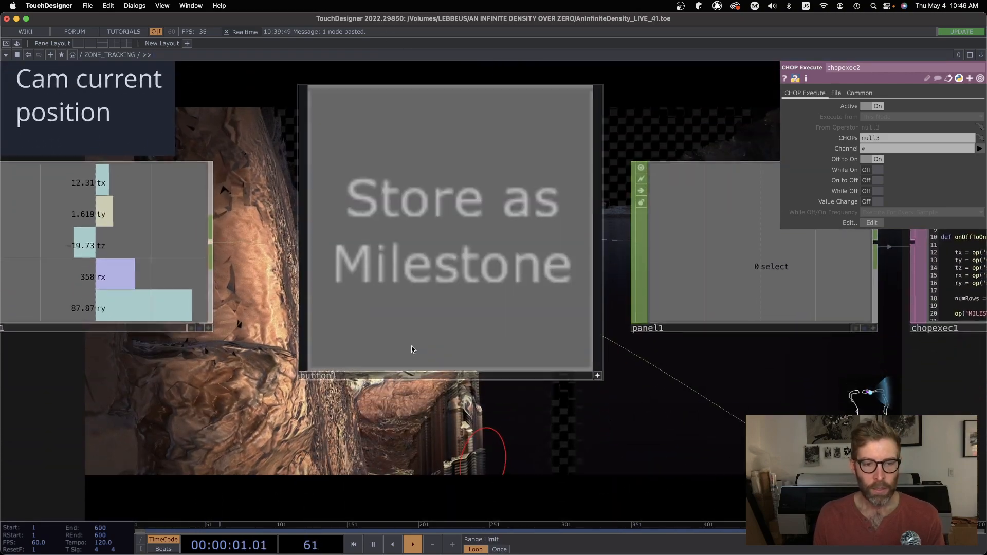
drag(719, 387, 199, 421)
drag(320, 386, 170, 425)
middle_drag(413, 311, 415, 339)
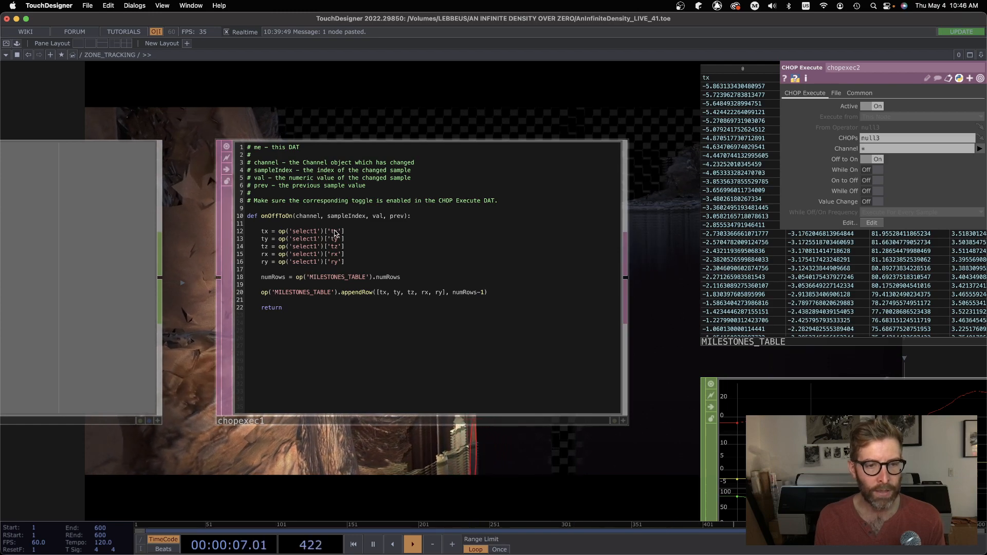
drag(244, 438, 802, 384)
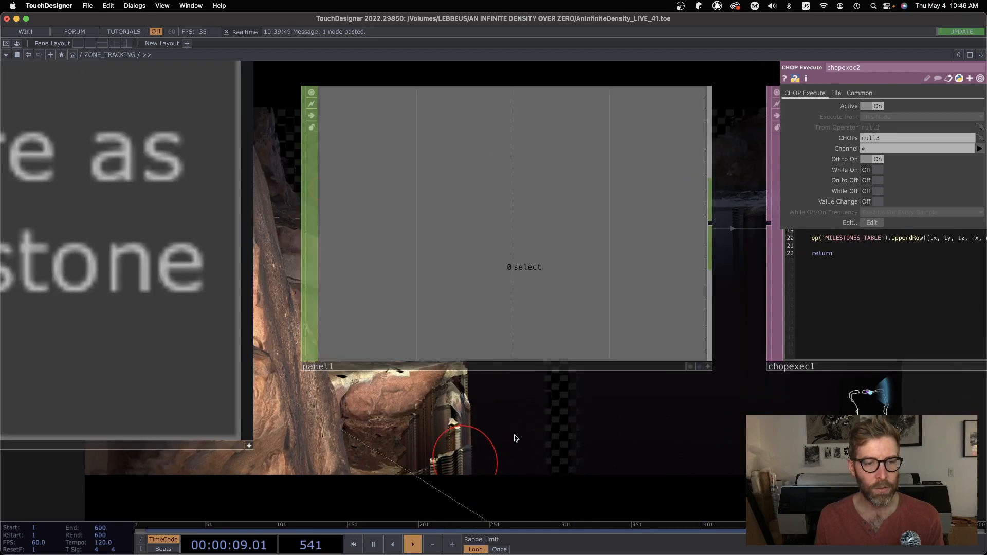
drag(124, 496, 745, 492)
drag(215, 488, 539, 520)
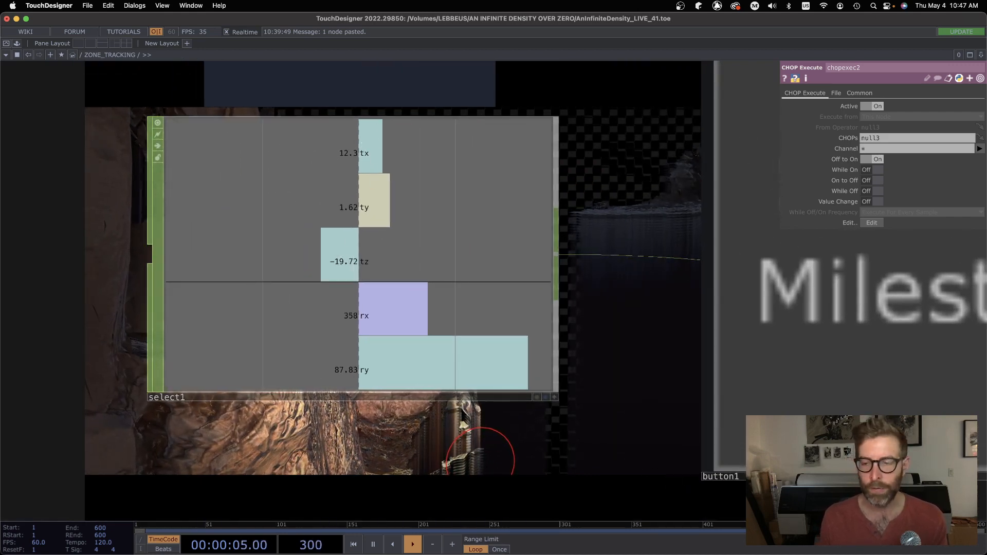
drag(794, 501, 0, 475)
drag(667, 433, 117, 509)
scroll(414, 333, up, 2)
drag(180, 250, 71, 236)
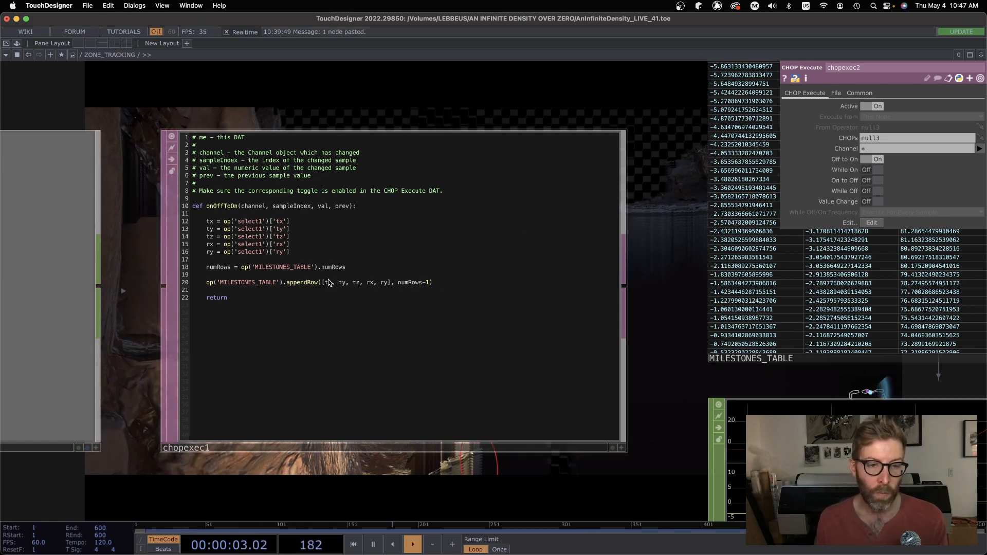
Examine chopexec1's appendRow line alongside the rows of MILESTONES_TABLE
drag(659, 226, 620, 197)
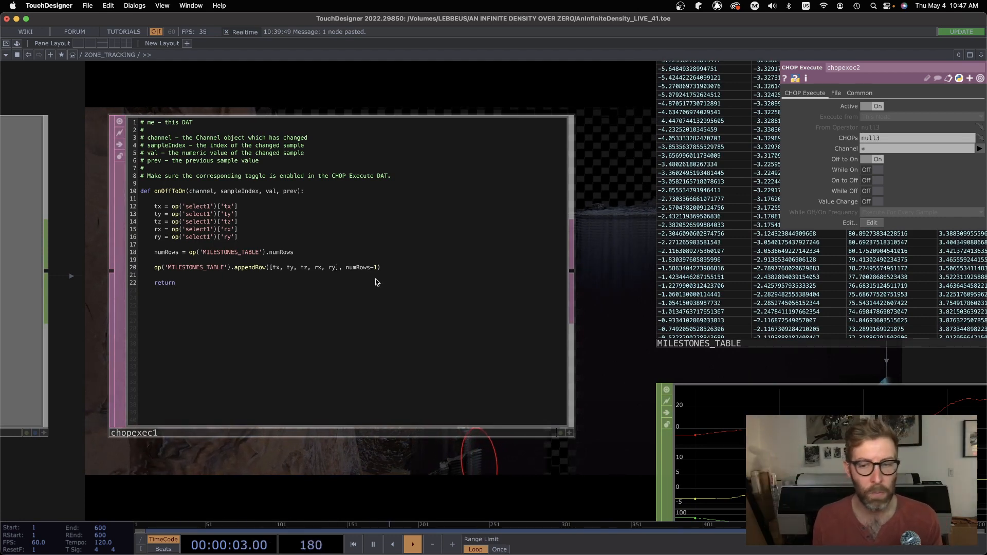
drag(611, 309, 410, 357)
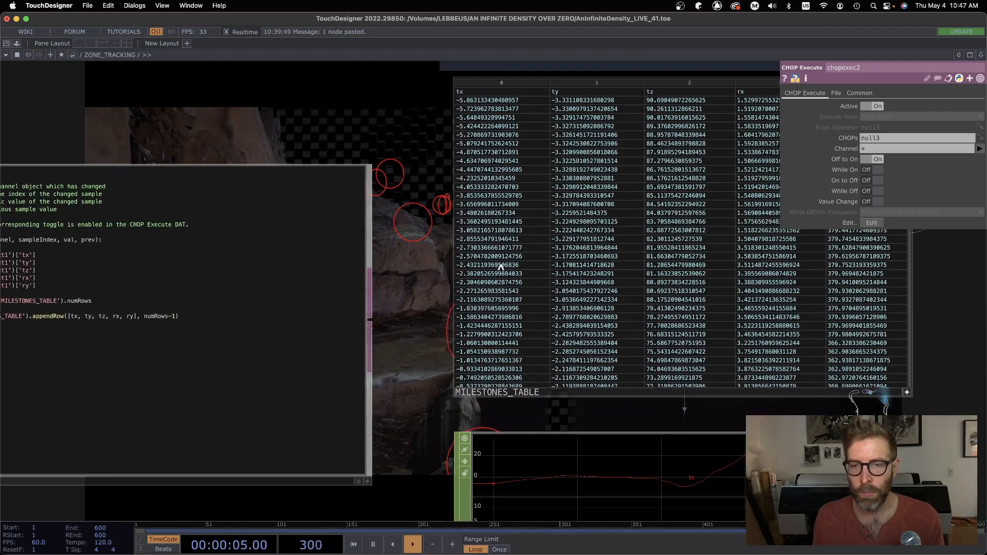
scroll(428, 329, down, 5)
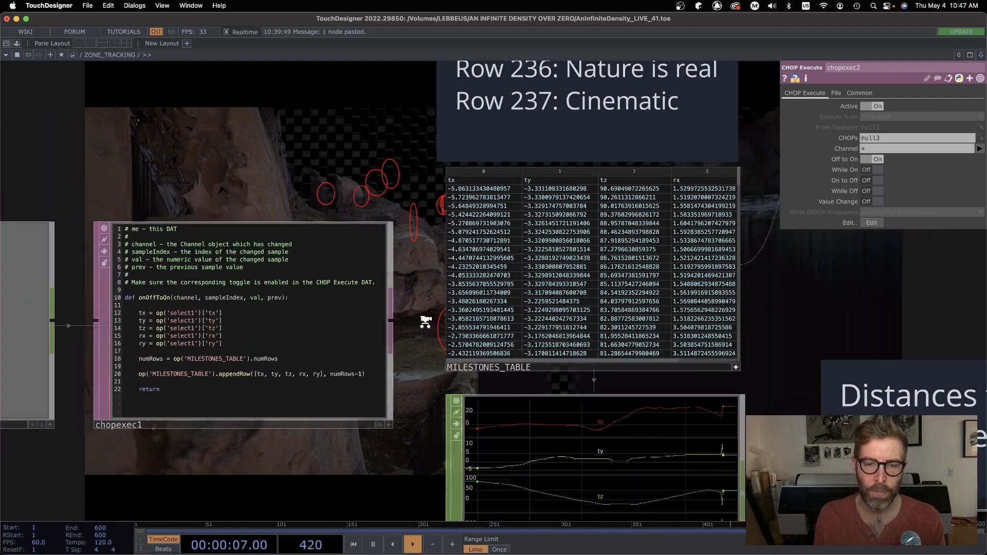
drag(410, 445, 603, 191)
drag(485, 284, 476, 455)
Move chopexec1 up, place a copy of it below, and switch off Active on the original chopexec1
drag(469, 254, 478, 127)
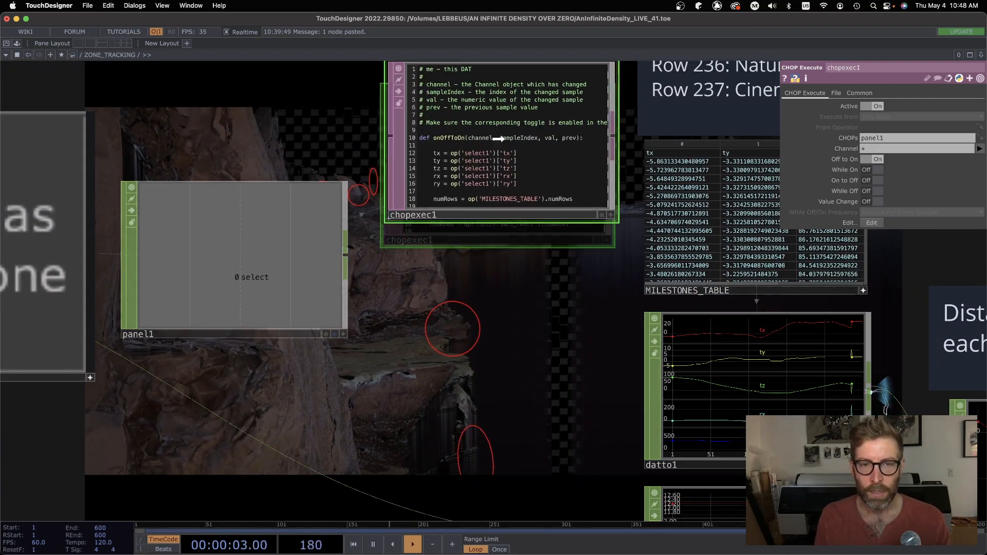
key(ctrl+v)
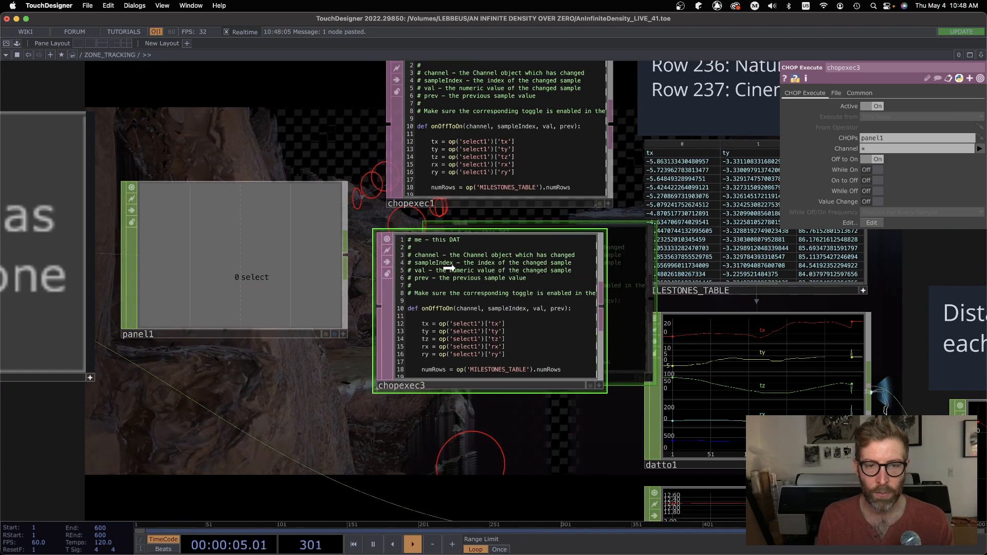
click(877, 106)
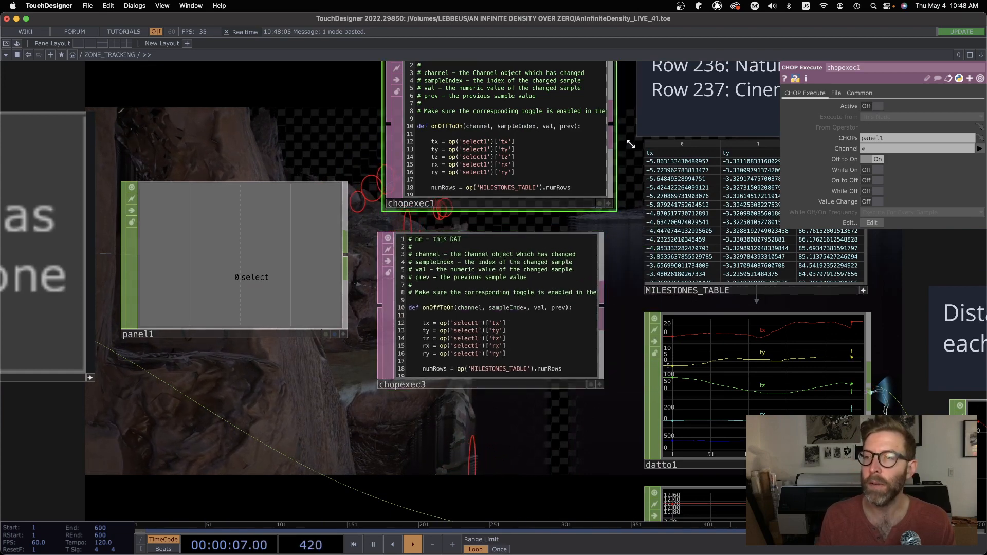
Add a Table DAT in the empty space below the copied CHOP Execute DAT
scroll(481, 289, down, 5)
key(Tab)
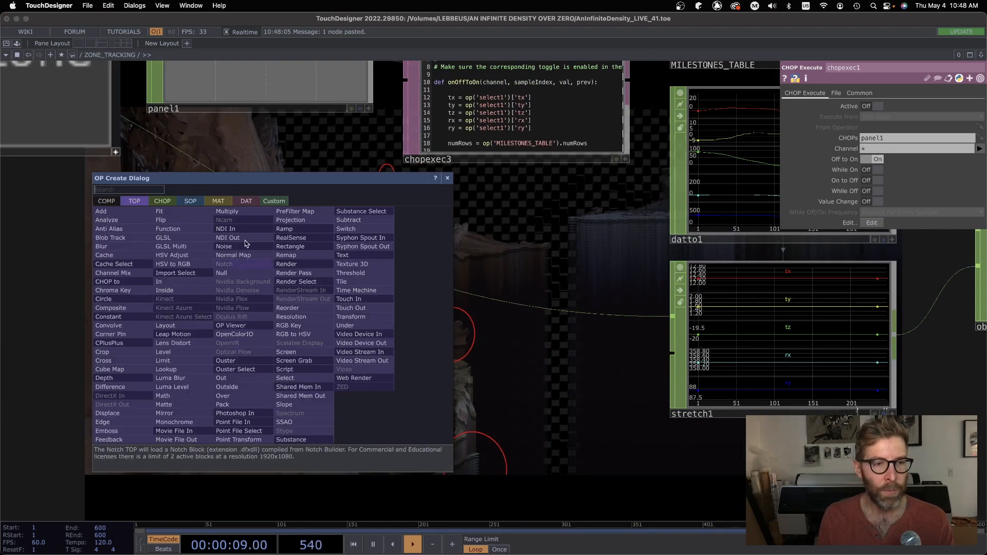
click(246, 201)
click(164, 413)
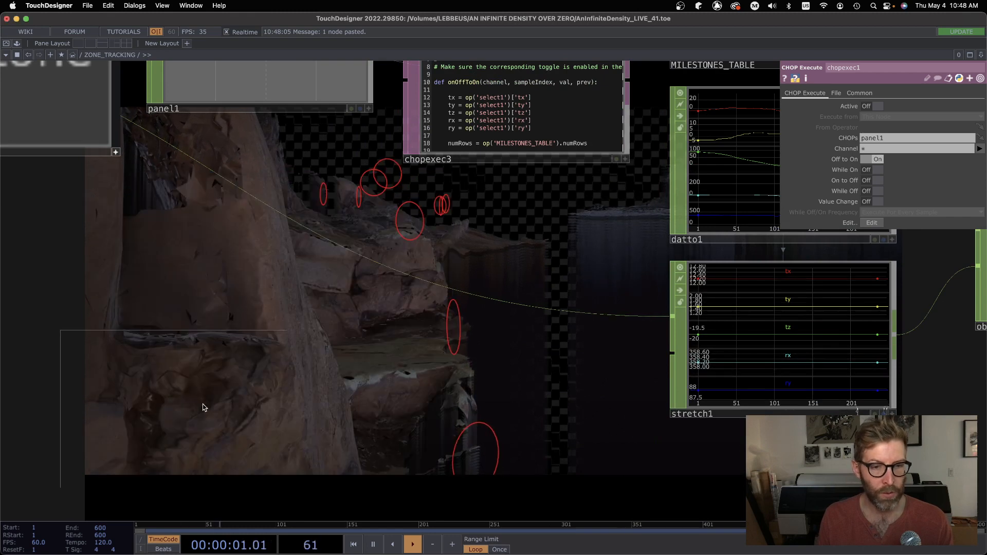
click(423, 316)
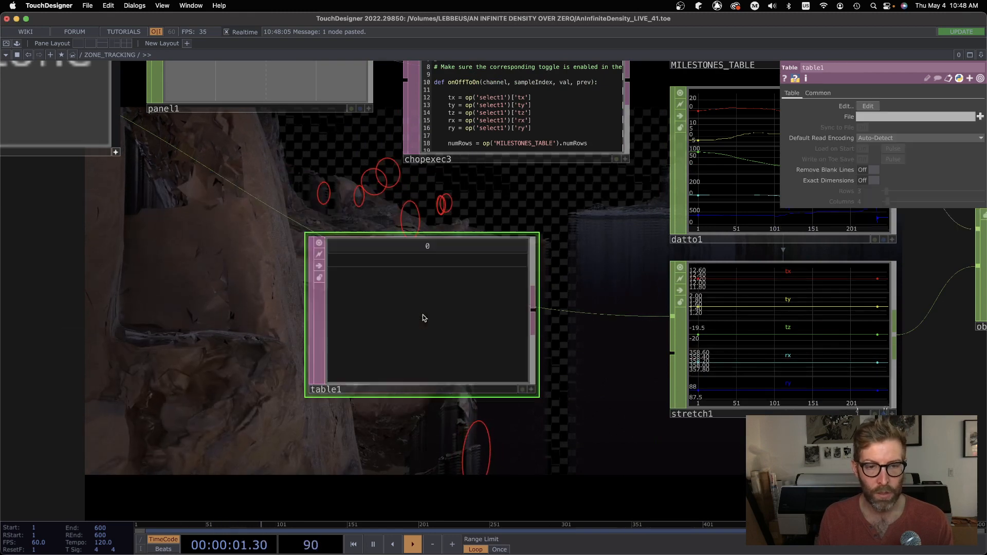
Name the new table DEMO and replace both MILESTONES_TABLE references in chopexec3's script with DEMO
click(328, 391)
text(DEMO)
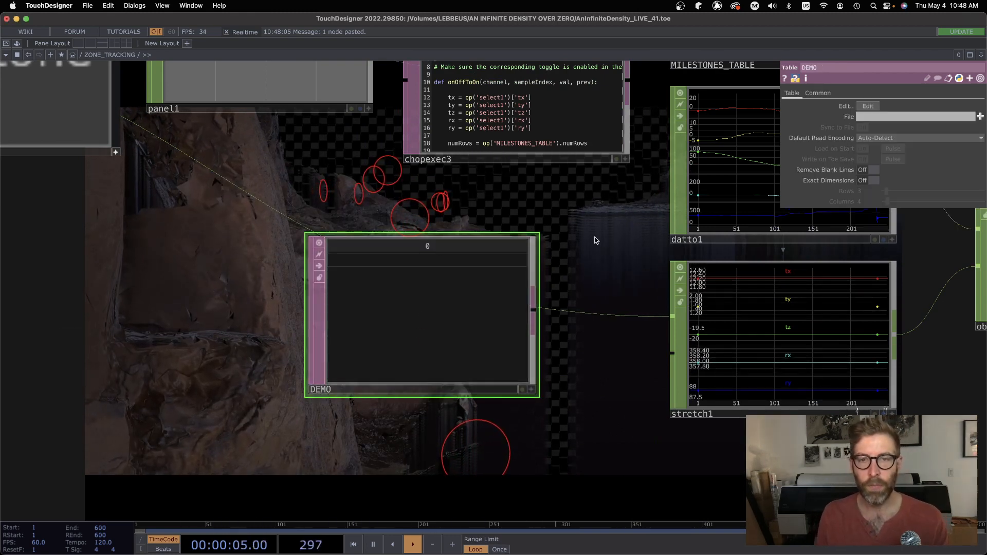
scroll(591, 287, up, 6)
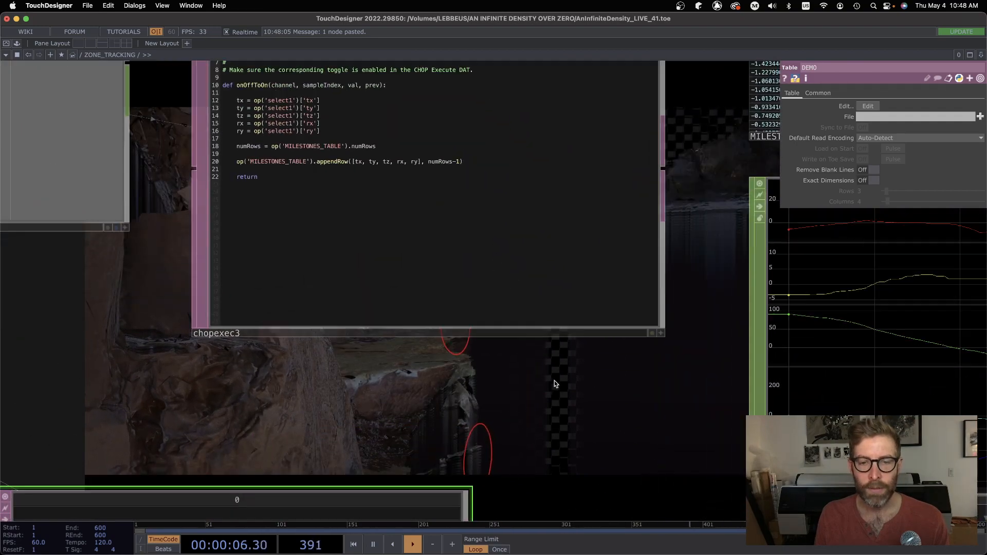
drag(554, 383, 615, 494)
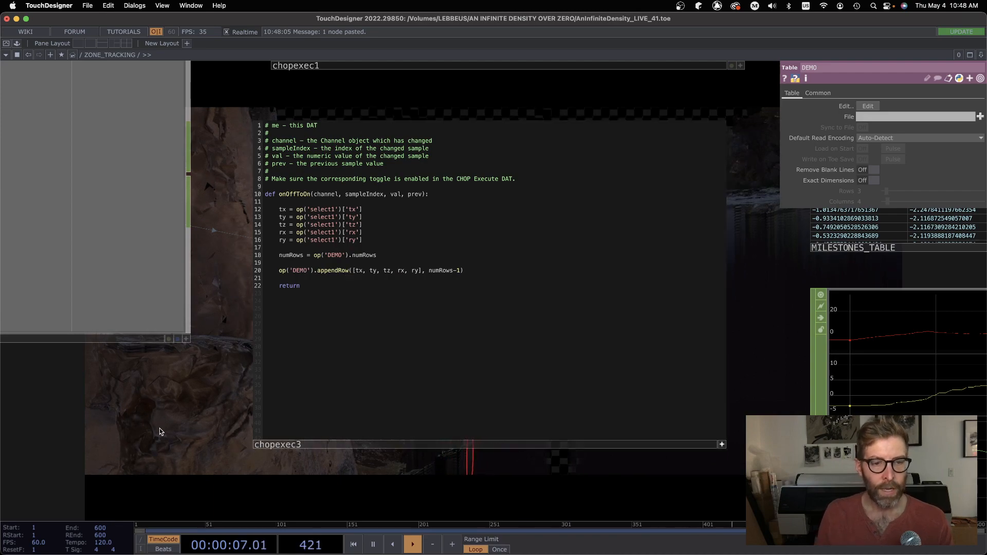
drag(188, 436, 401, 82)
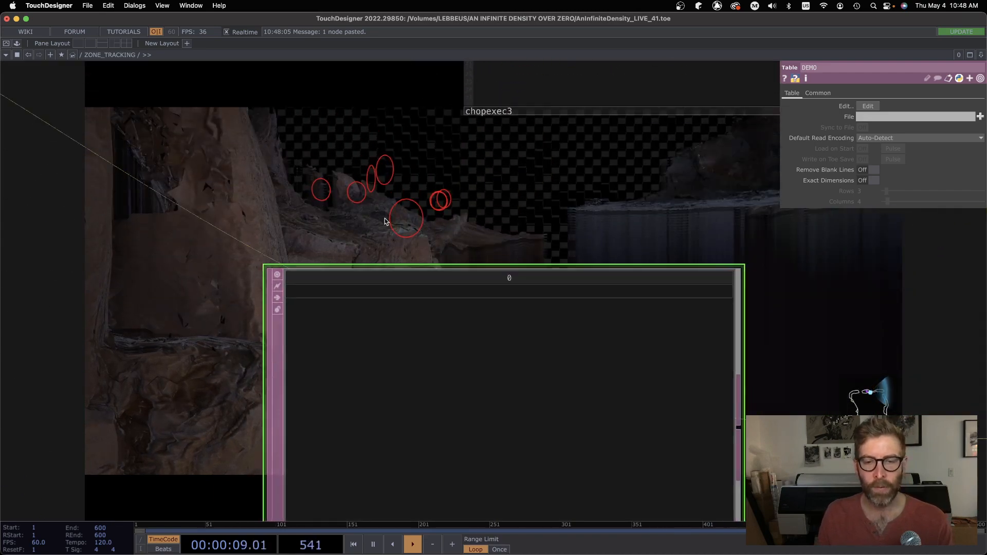
drag(531, 146, 447, 488)
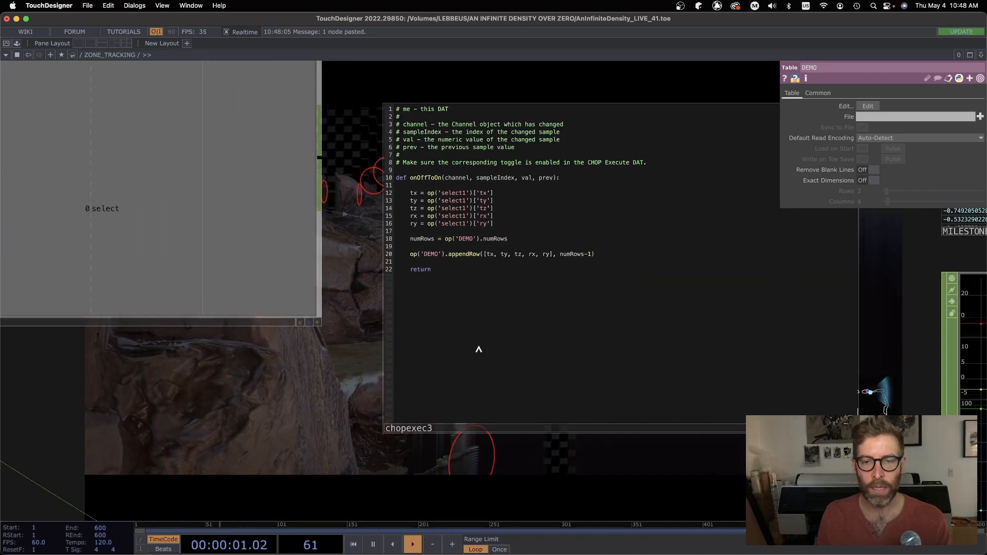
Make sure chopexec2 is active and store the current camera position as a row in the DEMO table
scroll(307, 435, down, 10)
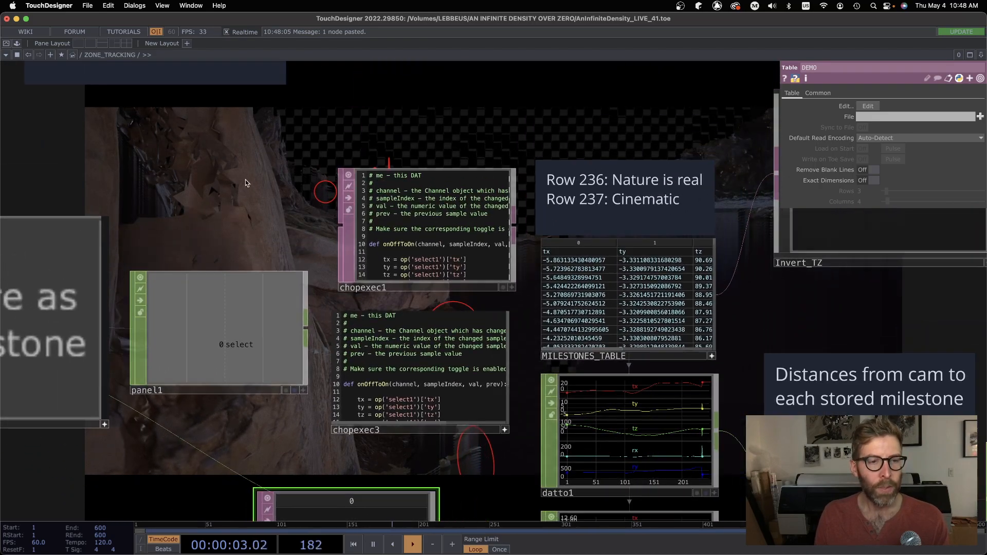
drag(245, 180, 519, 494)
click(383, 181)
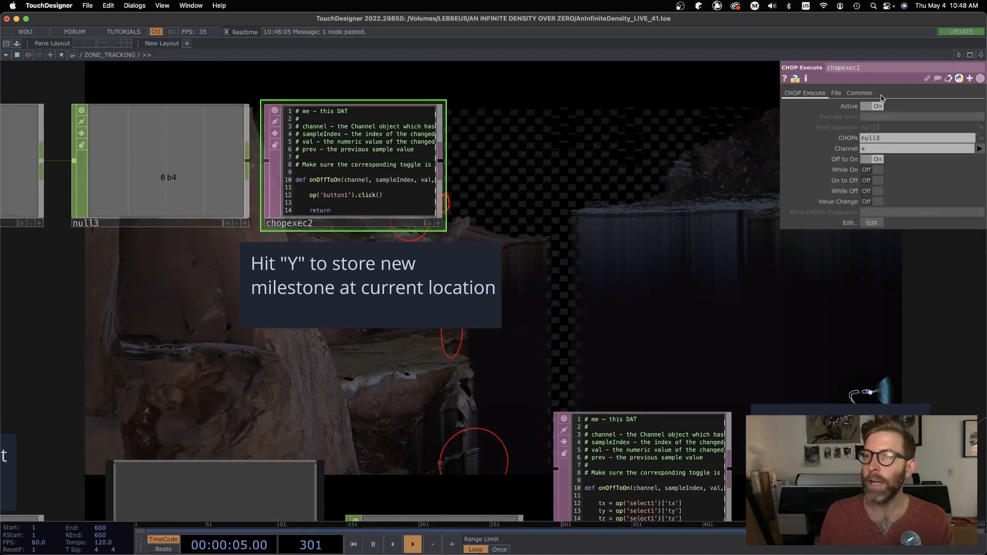
drag(467, 425, 495, 112)
scroll(518, 218, down, 2)
drag(448, 394, 445, 329)
scroll(446, 329, down, 2)
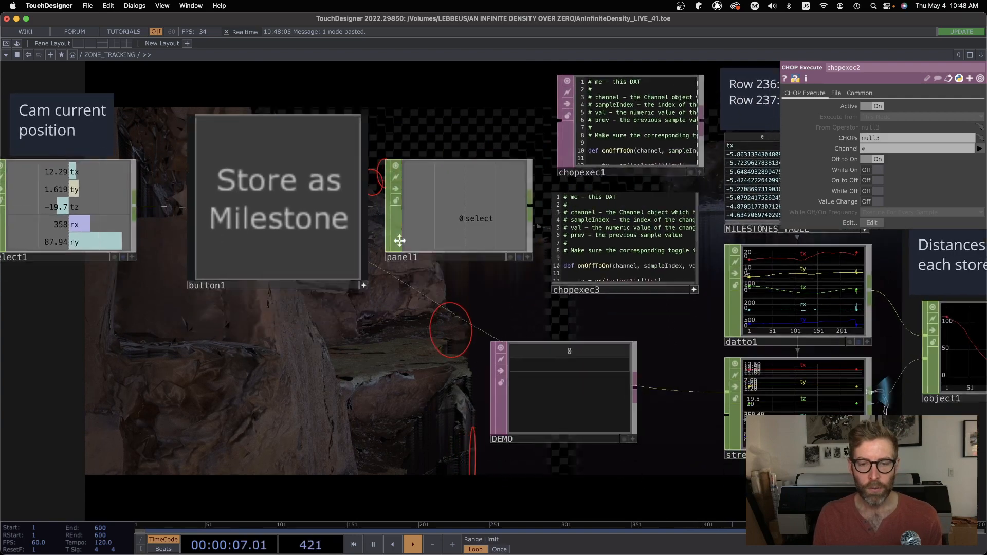
drag(399, 241, 340, 49)
scroll(567, 317, up, 2)
drag(538, 299, 587, 264)
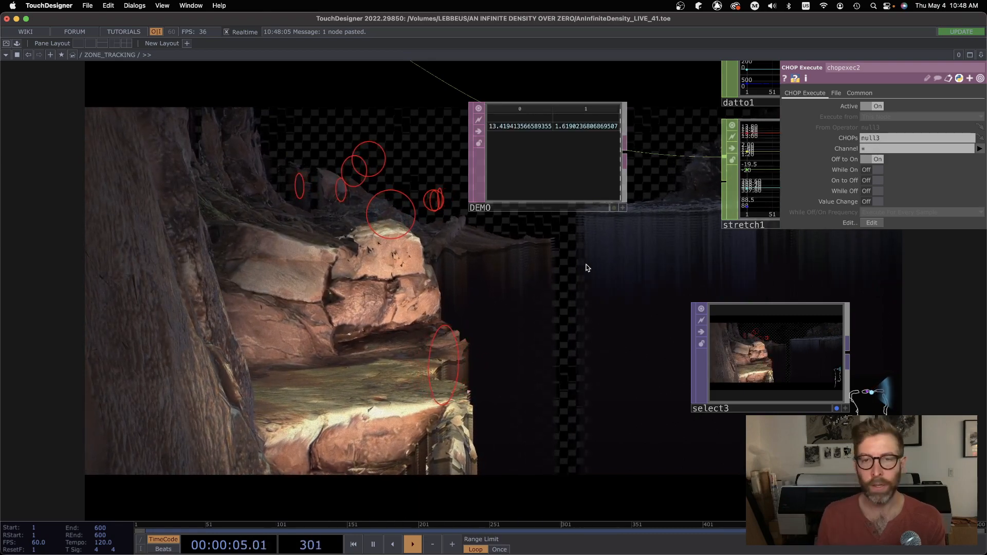
Compare select1's channels with DEMO's stored row and add a header row of tx, ty, tz, rx and ry
drag(375, 146, 698, 404)
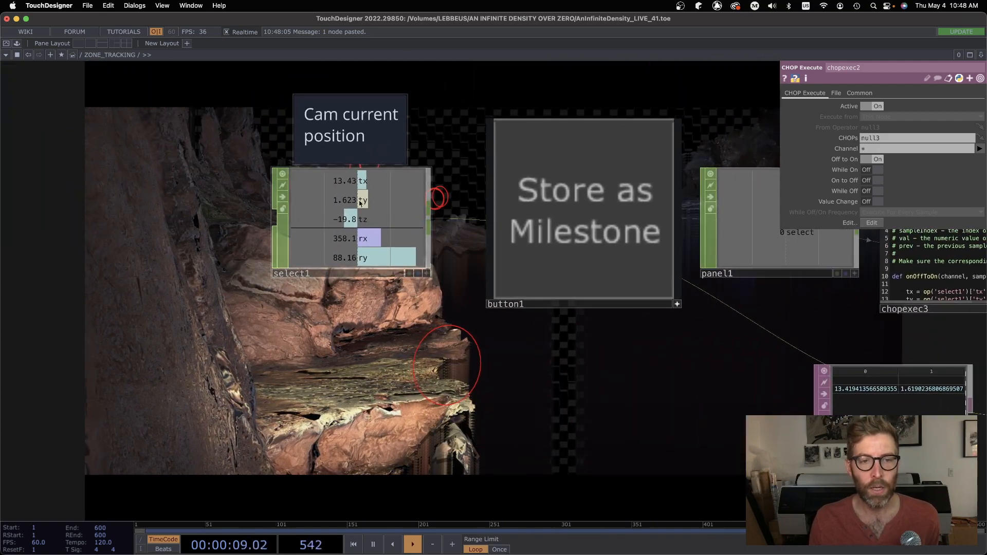
drag(579, 363, 168, 295)
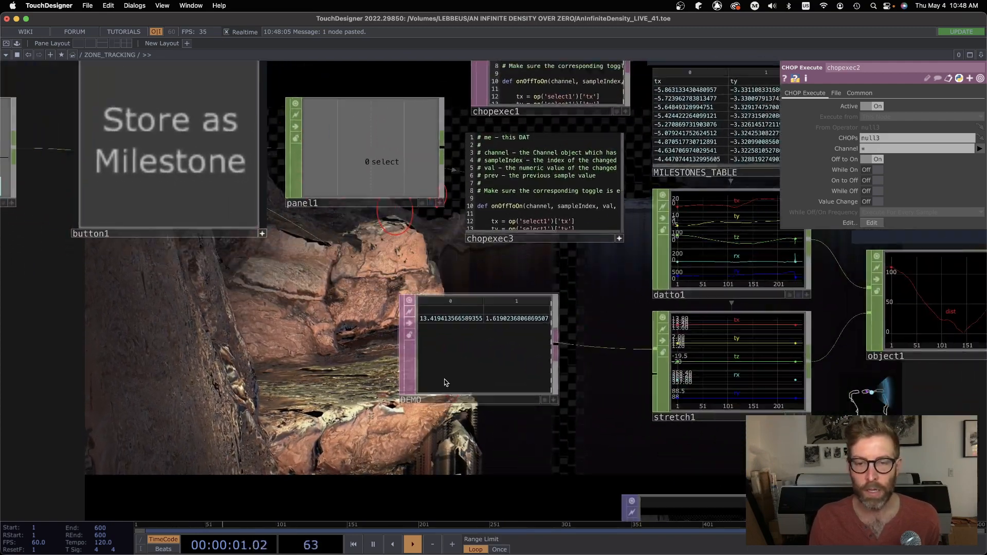
scroll(540, 333, up, 3)
scroll(578, 339, up, 3)
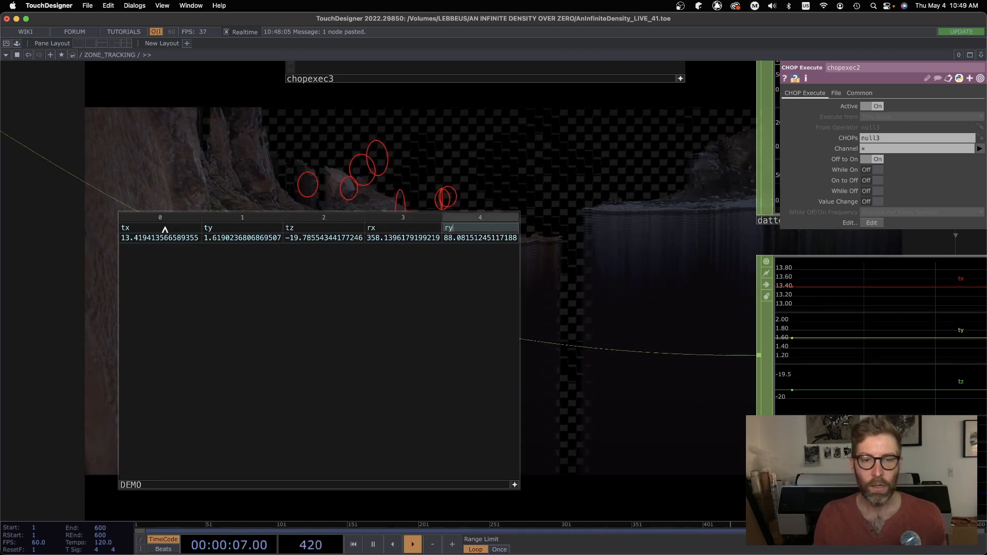
Fly the camera through the scene and store five more positions as rows in DEMO
drag(628, 309, 797, 331)
scroll(732, 344, down, 5)
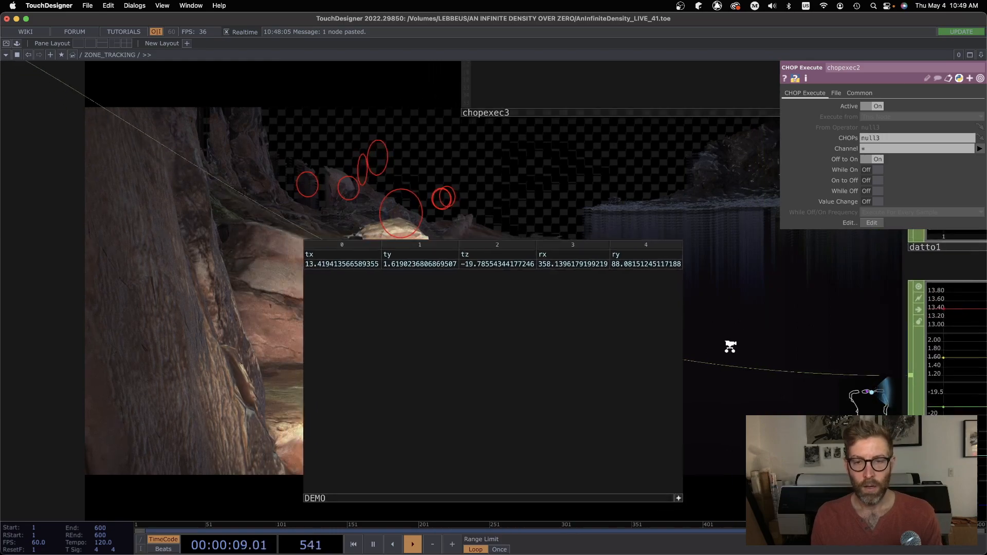
drag(253, 421, 320, 369)
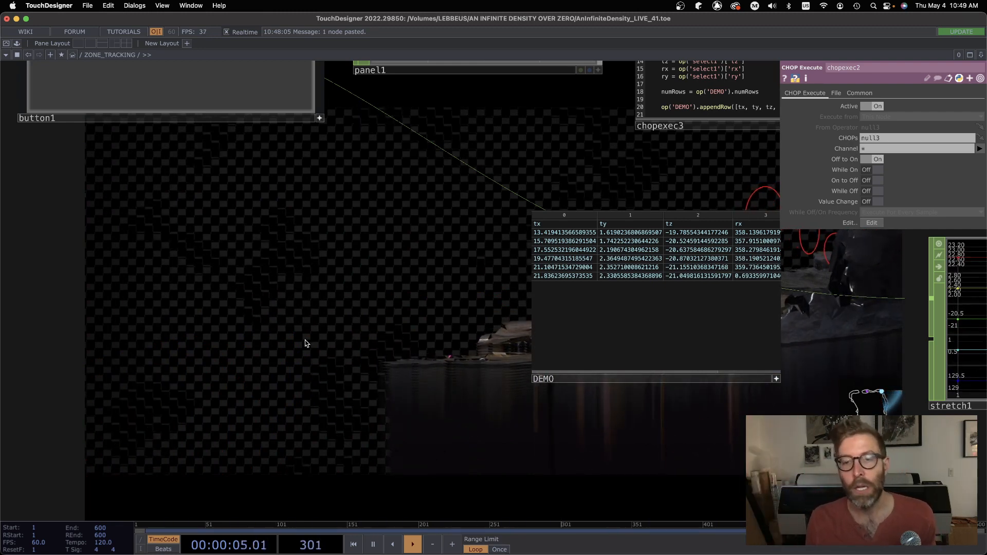
Examine DEMO's stored rows alongside chopexec3's script, MILESTONES_TABLE and the neighbouring distance network
scroll(372, 308, down, 3)
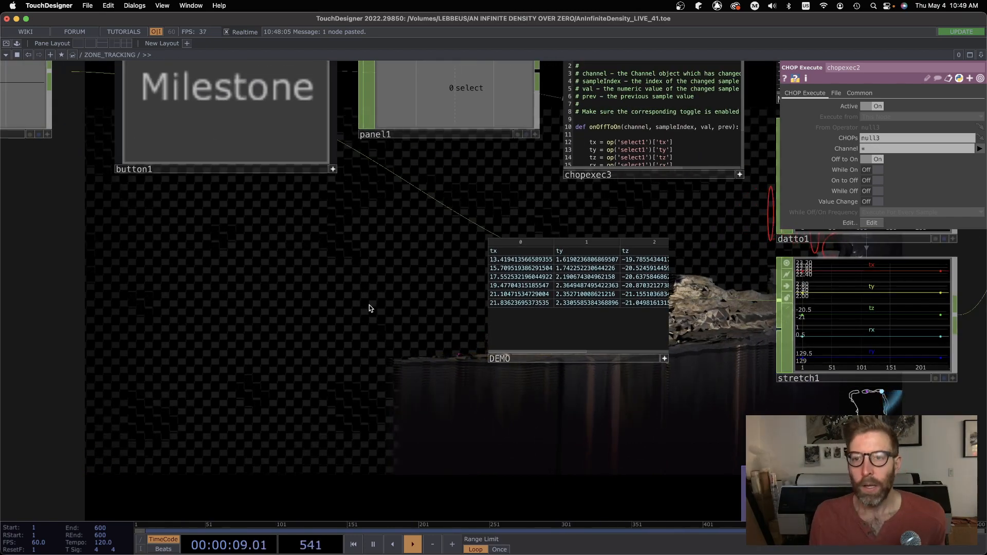
drag(379, 278, 234, 343)
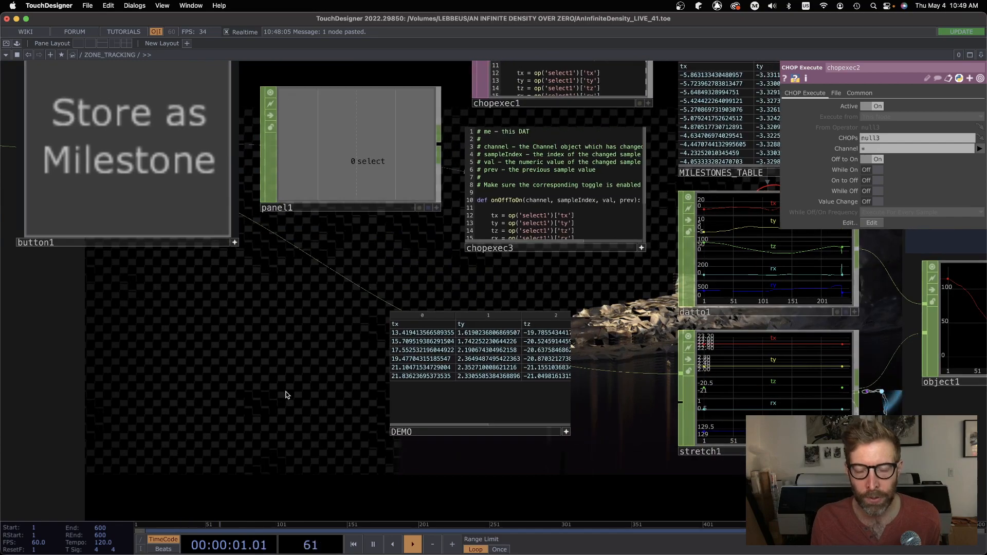
scroll(291, 388, up, 1)
scroll(296, 388, up, 4)
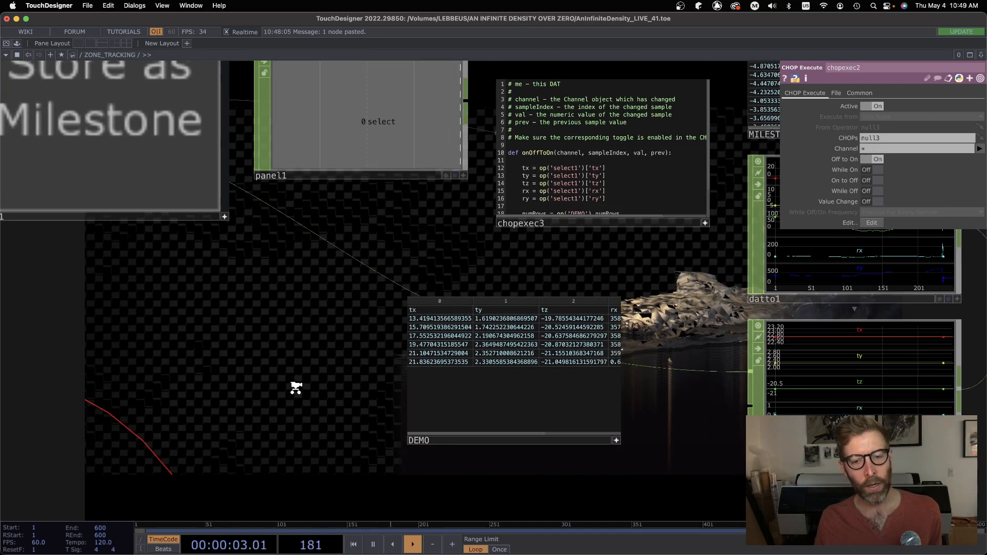
drag(298, 356, 248, 315)
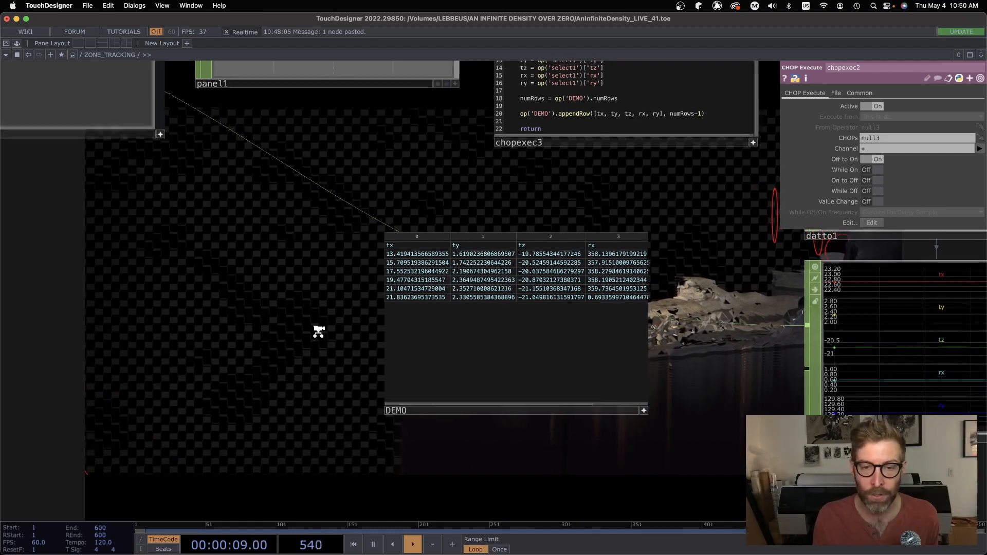
scroll(317, 331, down, 4)
scroll(255, 246, right, 8)
scroll(256, 246, up, 3)
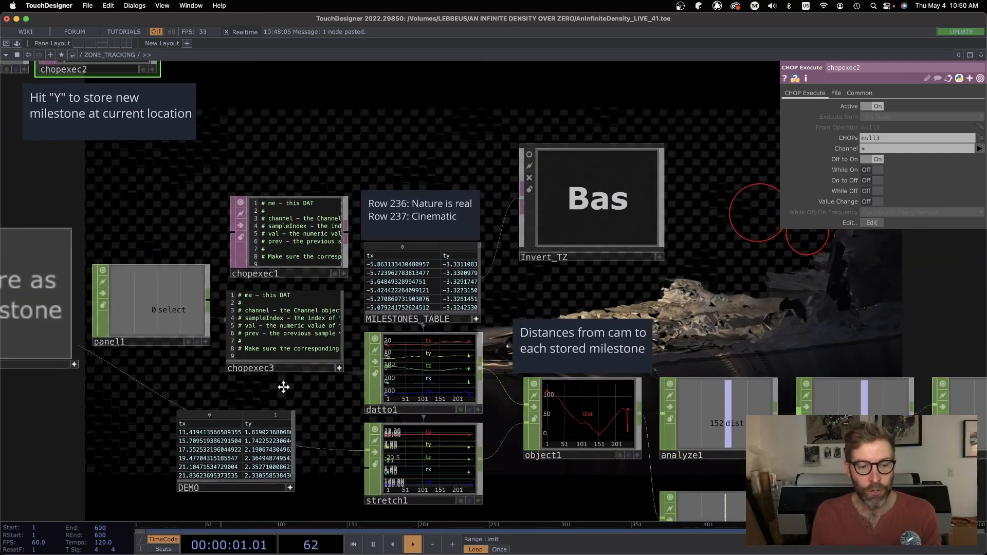
scroll(252, 416, left, 2)
scroll(252, 415, up, 1)
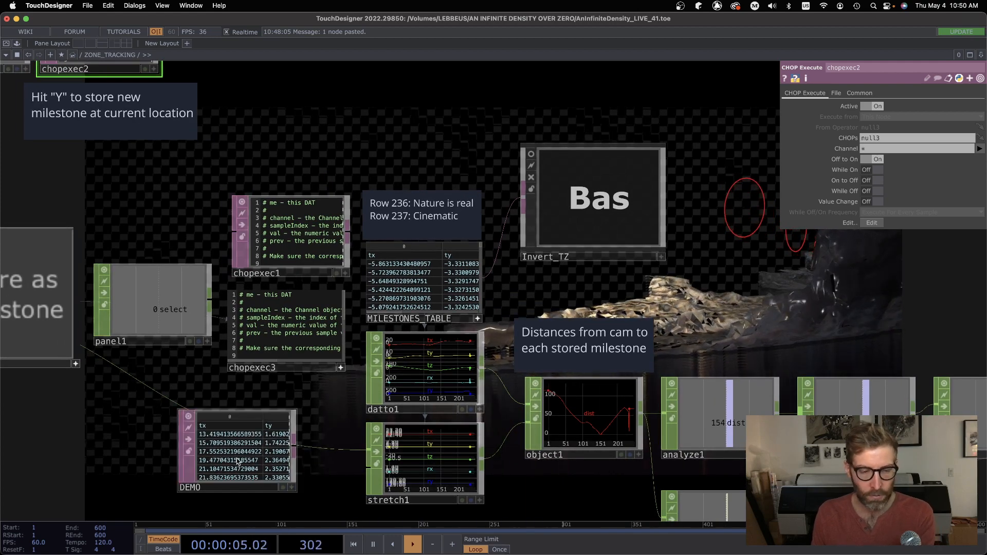
Delete the DEMO table and the copied CHOP Execute DAT chopexec3
click(289, 486)
key(Delete)
click(283, 329)
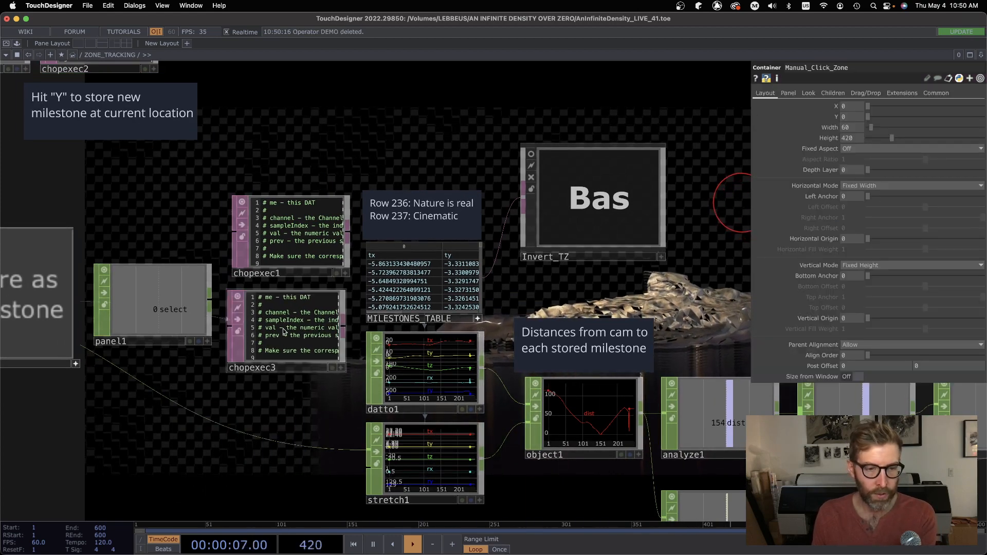
key(Delete)
Move chopexec1 back down between panel1 and MILESTONES_TABLE and switch its Active on
drag(279, 238, 279, 302)
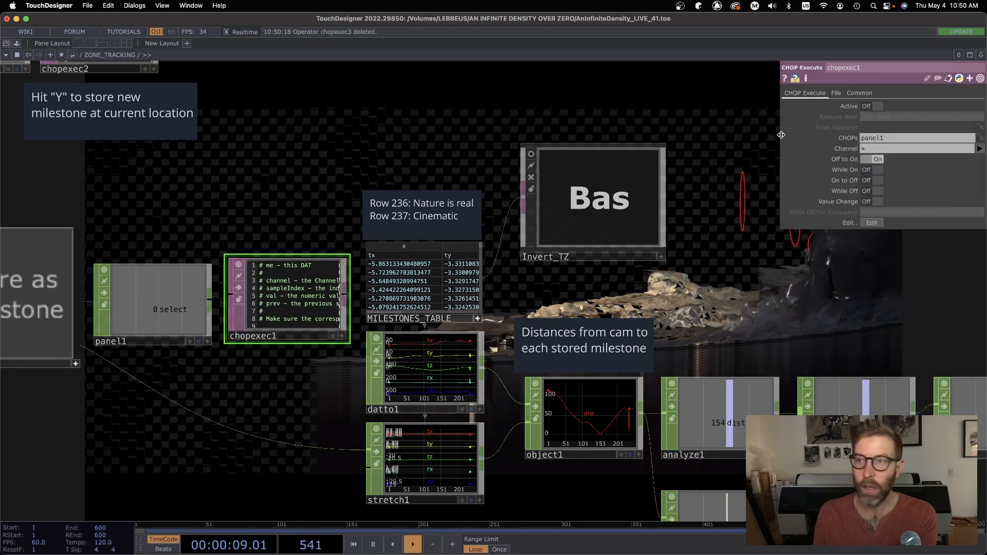
click(877, 106)
Switch off Active on chopexec2, which triggers milestone storage from the Y key, and hide the parameter window
drag(308, 233, 500, 371)
click(295, 181)
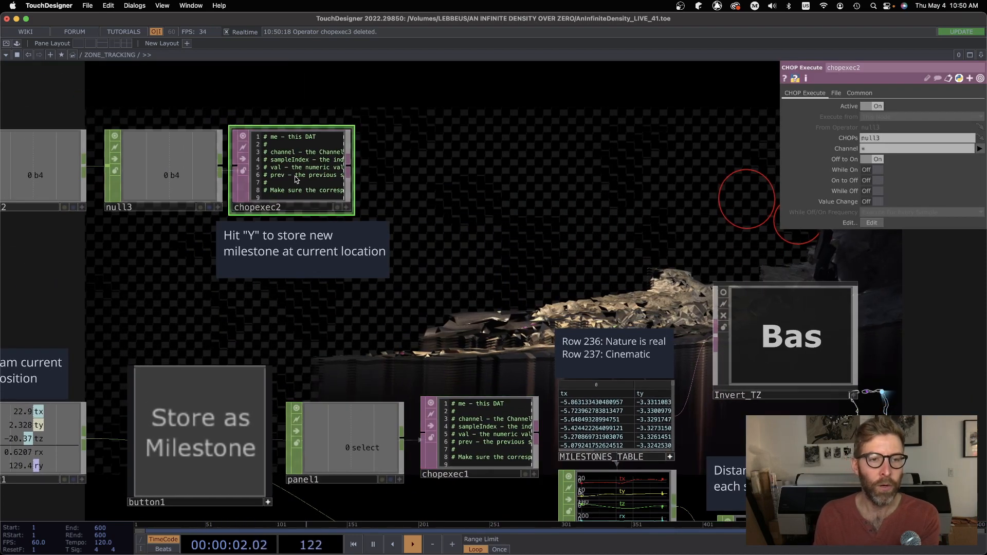
click(881, 108)
drag(682, 234, 840, 272)
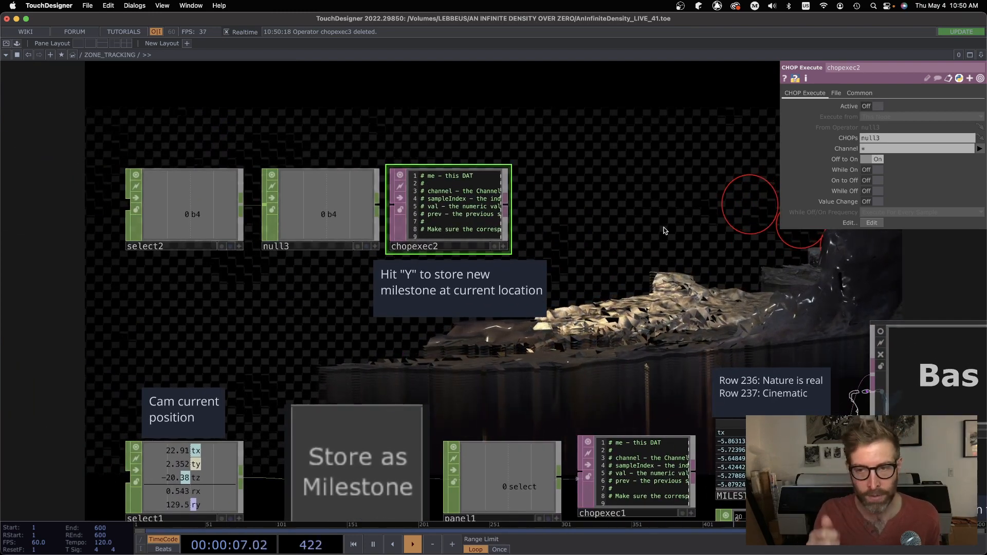
drag(630, 292, 552, 284)
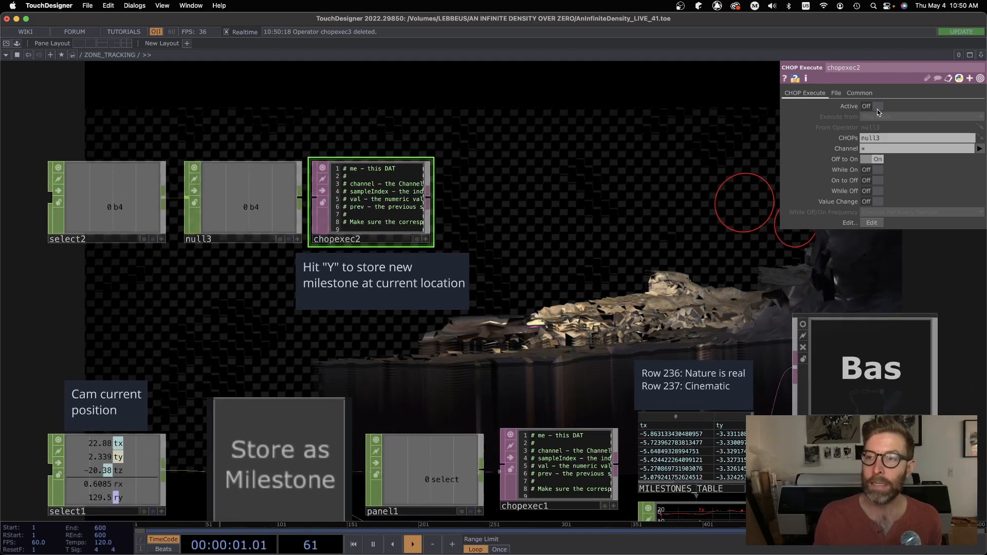
drag(569, 289, 378, 128)
key(p)
Trace the closest-milestone chain from object1 through analyze1, math1 and rename1 to null1 as the camera moves
drag(532, 275, 228, 185)
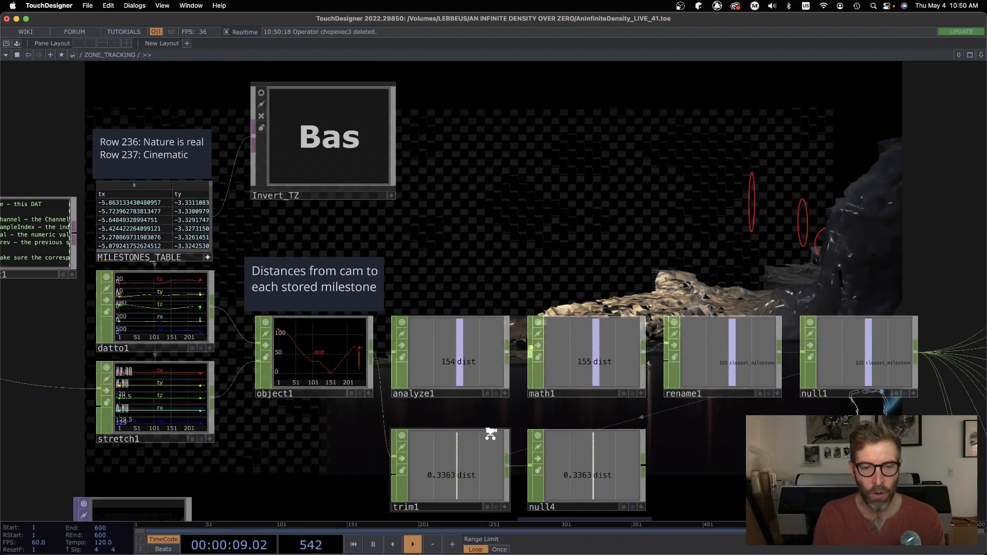
scroll(488, 434, up, 5)
scroll(488, 435, up, 1)
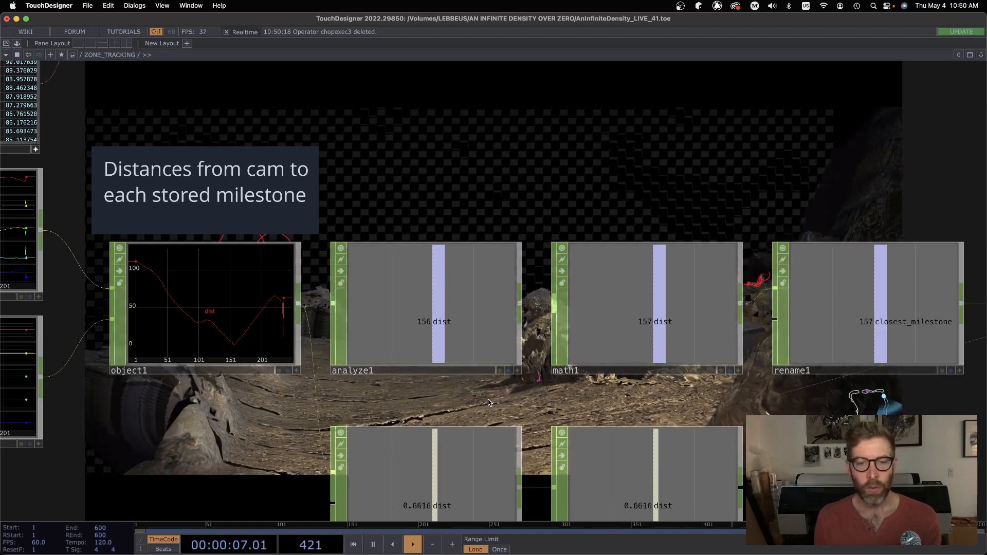
scroll(450, 212, right, 10)
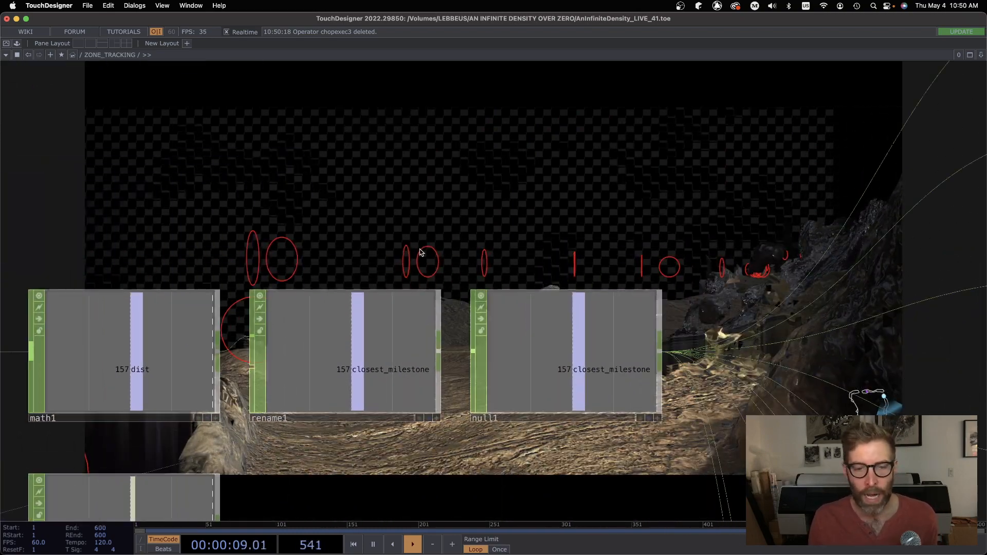
scroll(420, 258, down, 8)
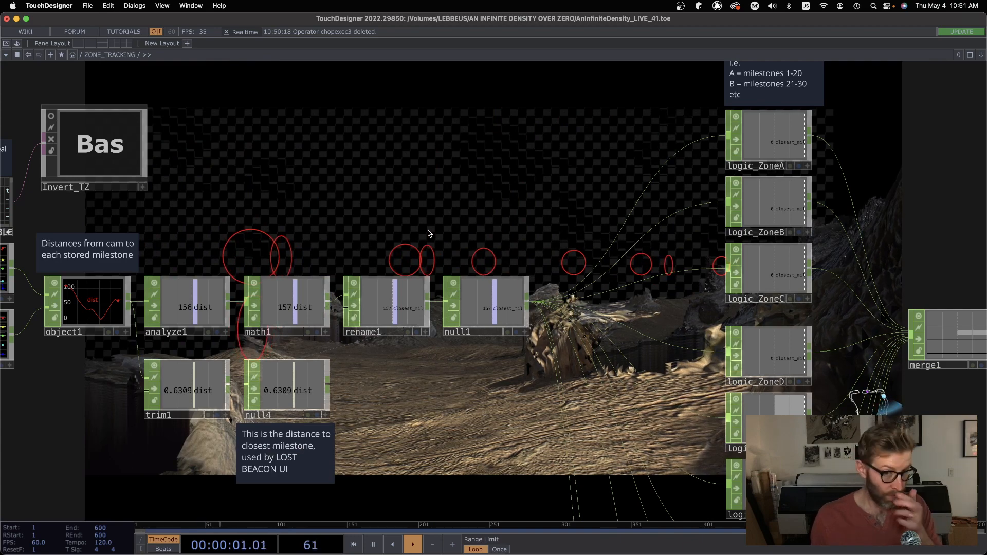
Fly the camera from Zone E into Zone F while watching the zone highlighted in Manual_Click_Zone
scroll(562, 213, right, 10)
scroll(562, 213, up, 3)
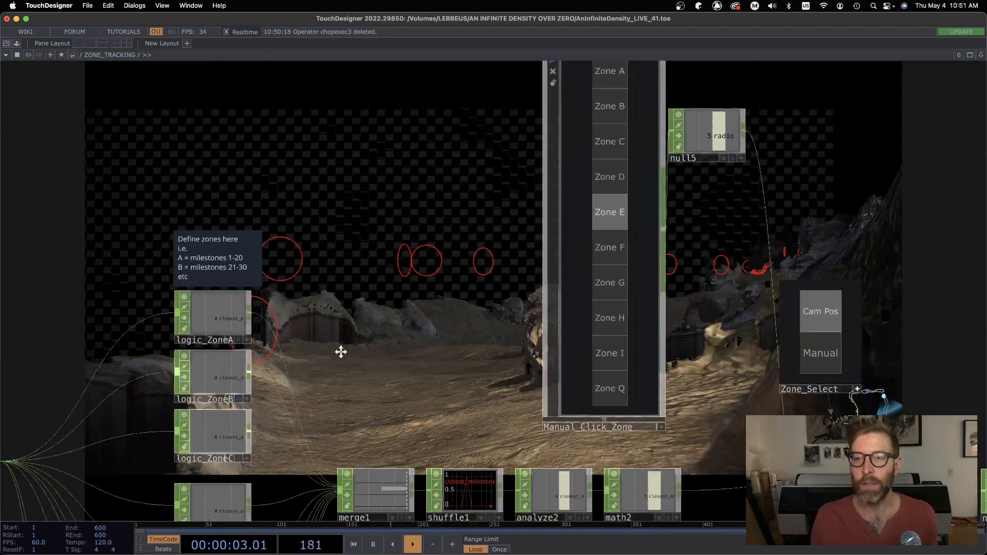
scroll(341, 352, right, 5)
scroll(341, 352, up, 2)
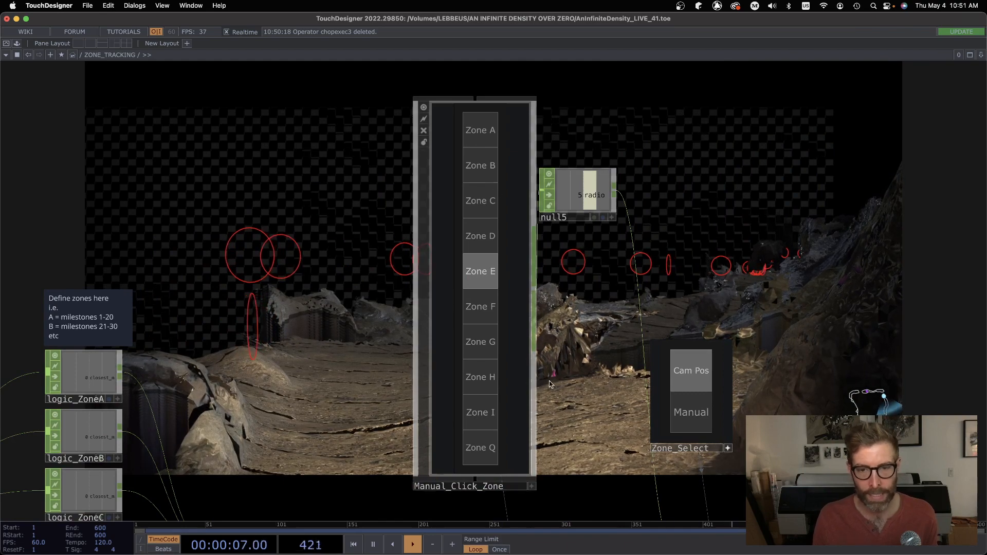
drag(314, 409, 364, 393)
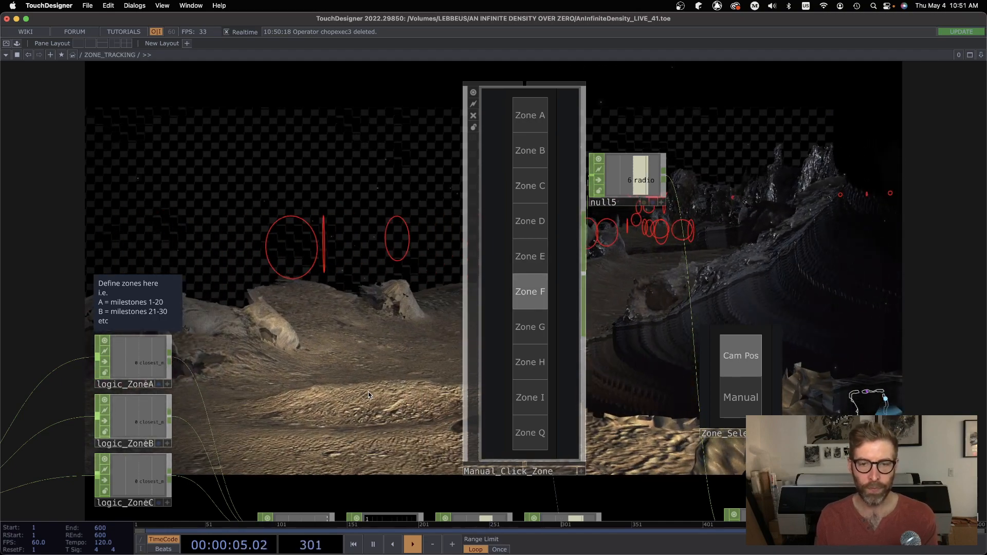
Examine how null1's closest_milestone channel feeds the logic_Zone operators and merge1
scroll(360, 393, left, 10)
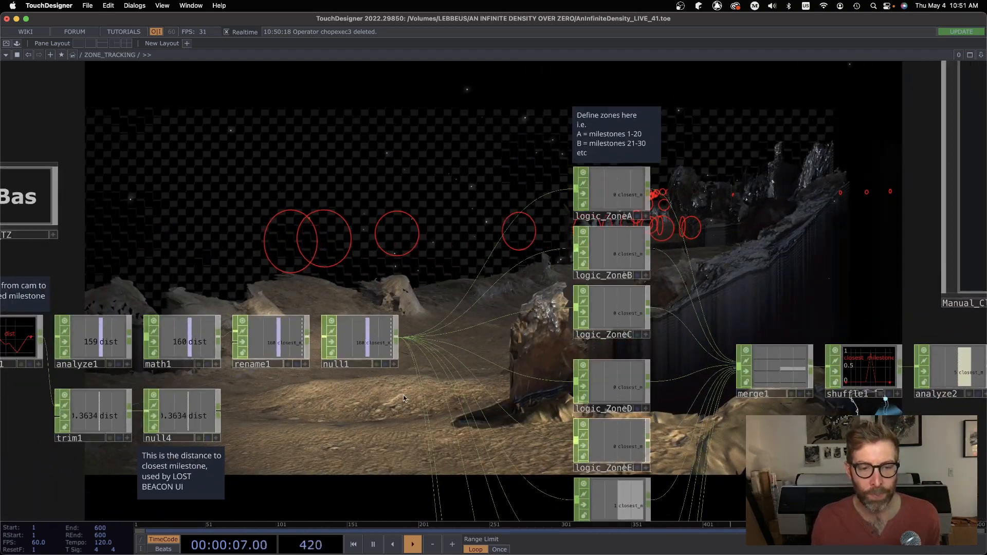
scroll(349, 391, up, 6)
drag(535, 310, 387, 361)
scroll(365, 291, down, 8)
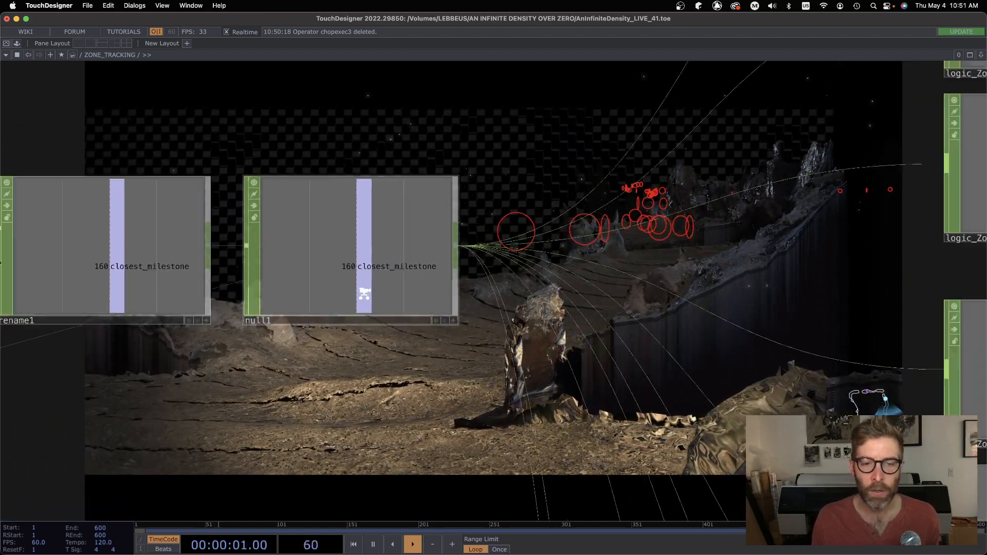
drag(536, 290, 315, 326)
scroll(314, 327, down, 1)
scroll(314, 327, down, 2)
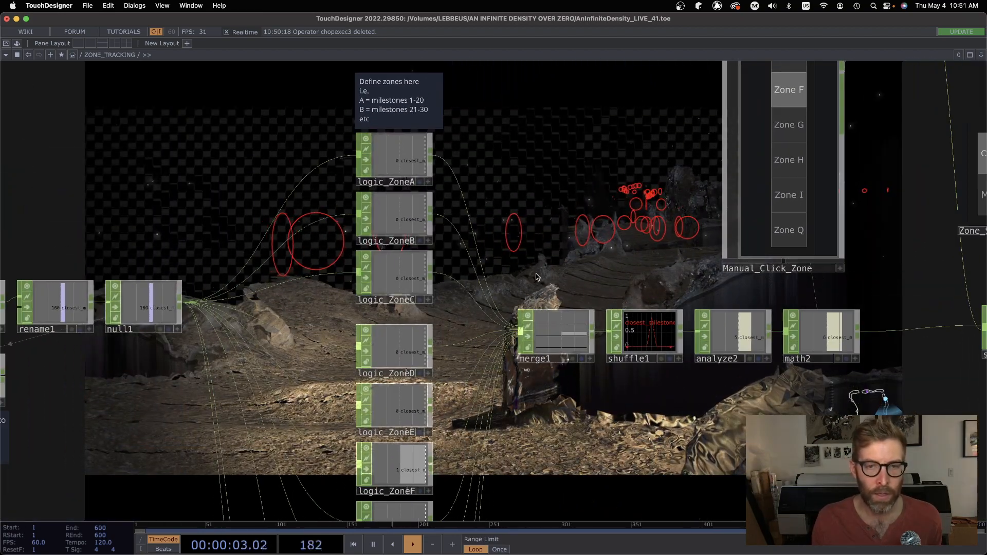
Display the parameters of logic_ZoneA and examine its Convert Input mode and milestone Bounds
drag(534, 273, 522, 233)
scroll(514, 236, down, 4)
scroll(471, 262, down, 3)
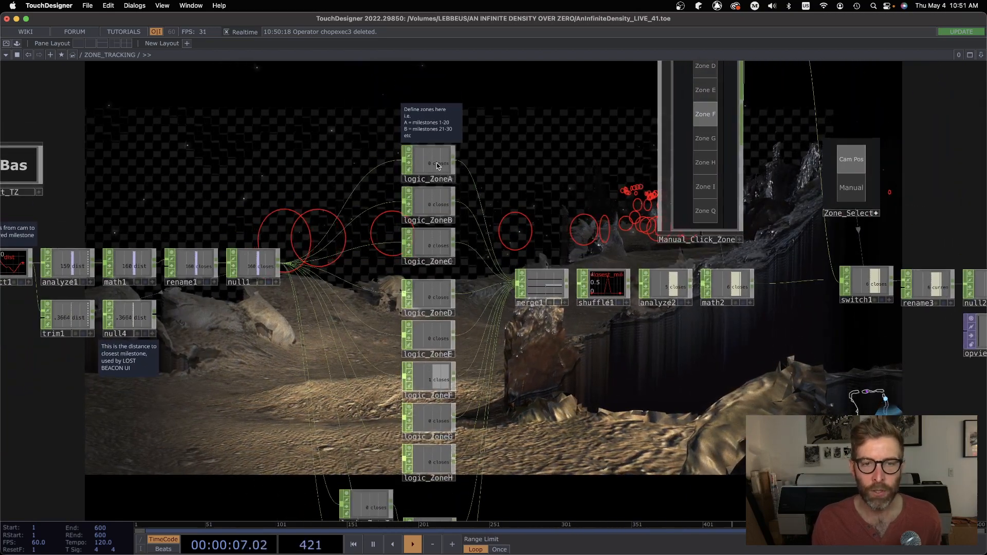
drag(551, 185, 509, 218)
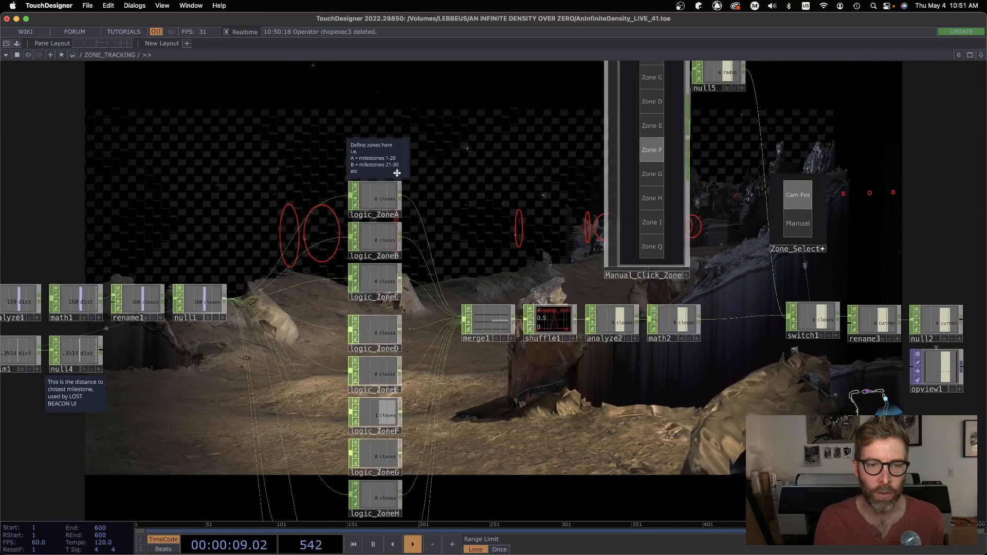
click(384, 186)
scroll(385, 187, up, 6)
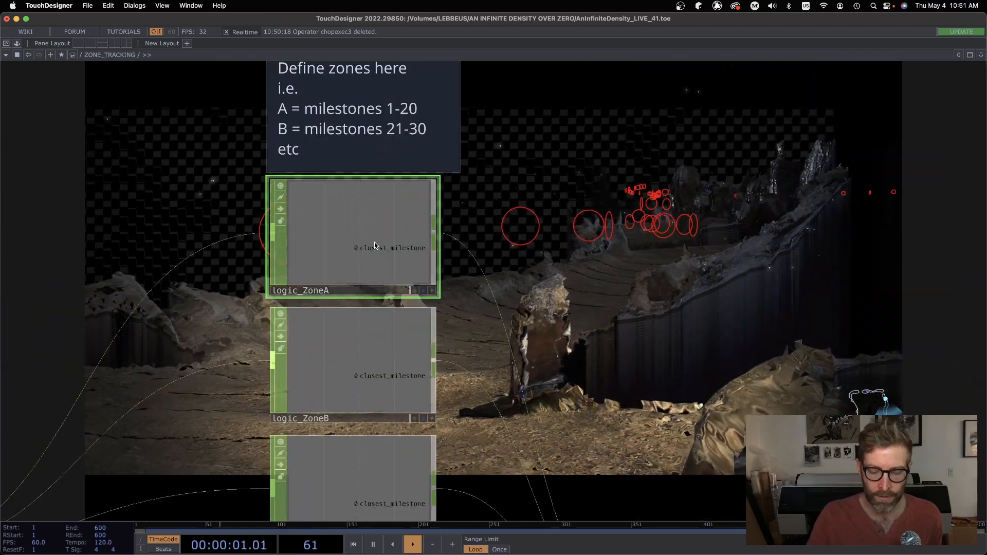
key(p)
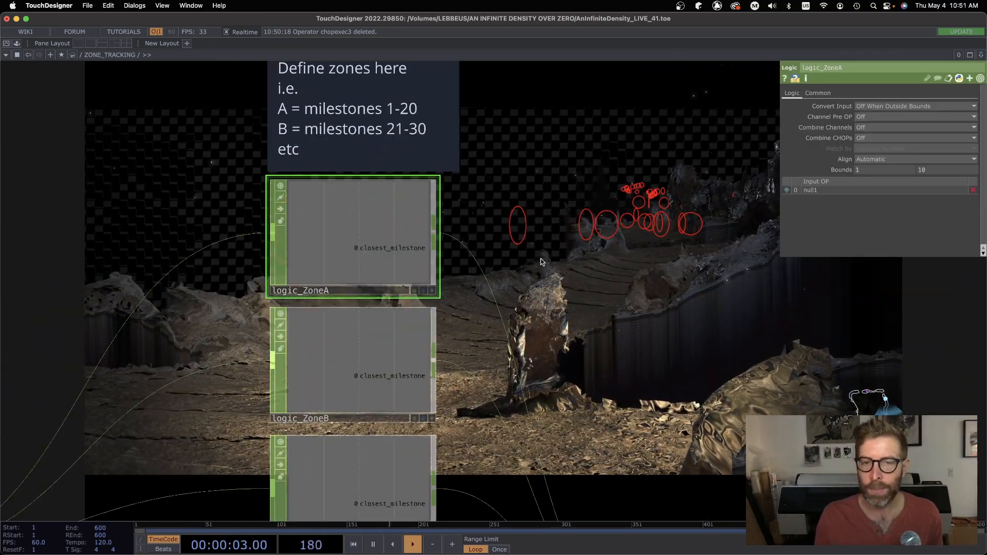
drag(536, 253, 739, 231)
scroll(543, 249, up, 1)
scroll(542, 249, up, 2)
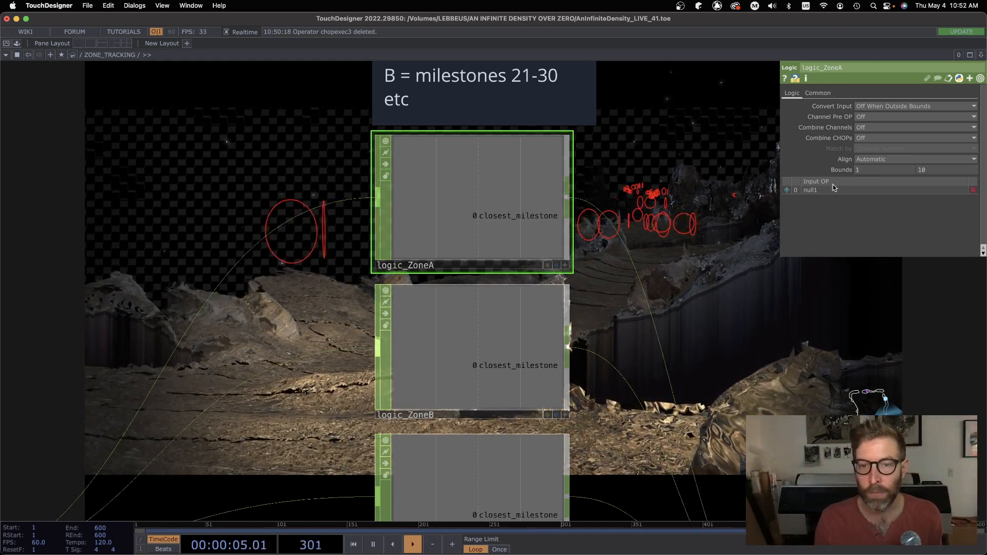
scroll(650, 313, right, 5)
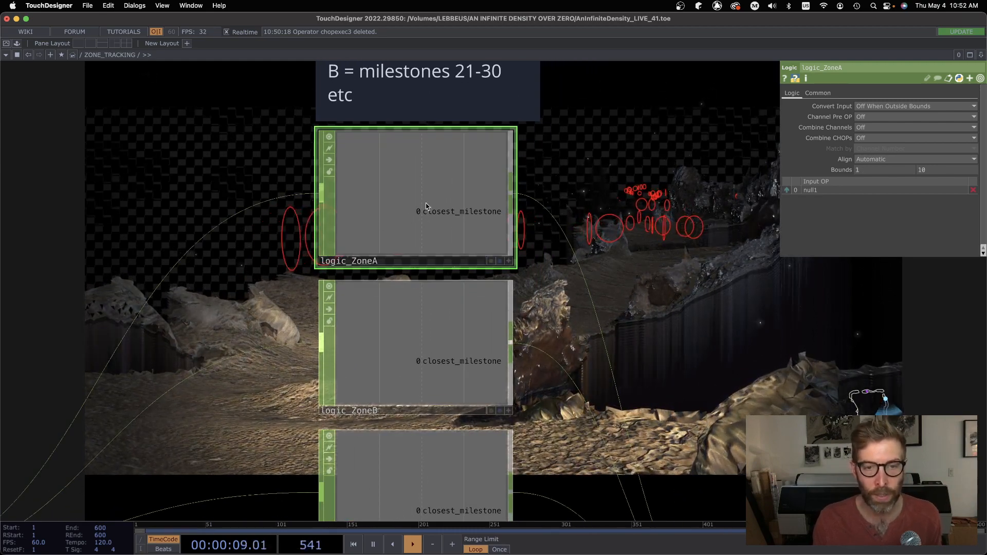
Inspect the Bounds of logic_ZoneF and compare them with the closest_milestone channel in null1
scroll(636, 299, down, 15)
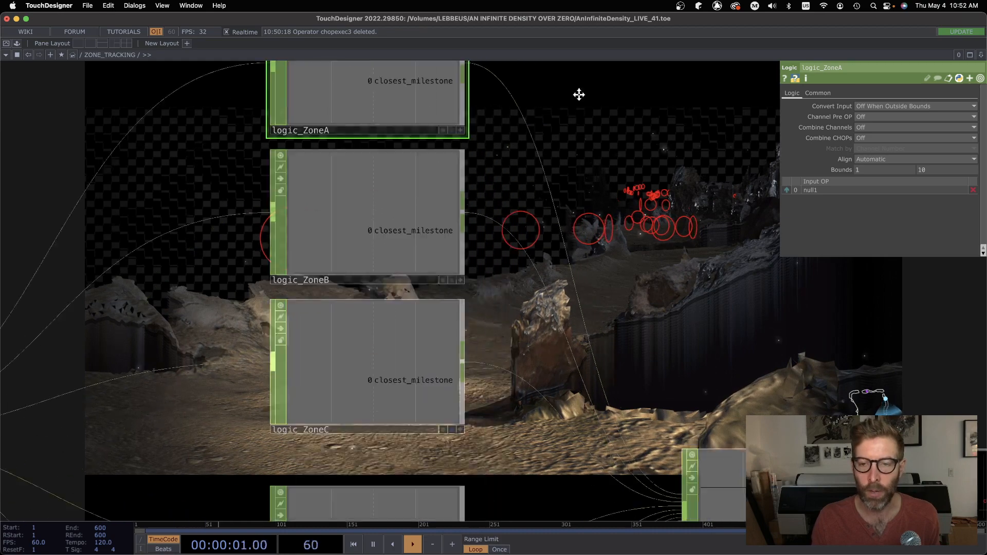
scroll(561, 453, down, 5)
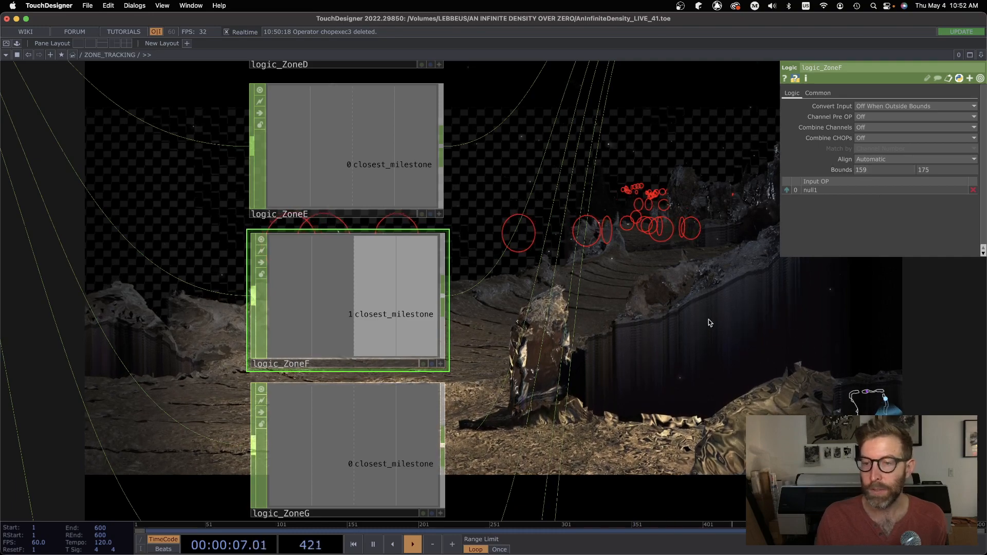
scroll(710, 323, left, 15)
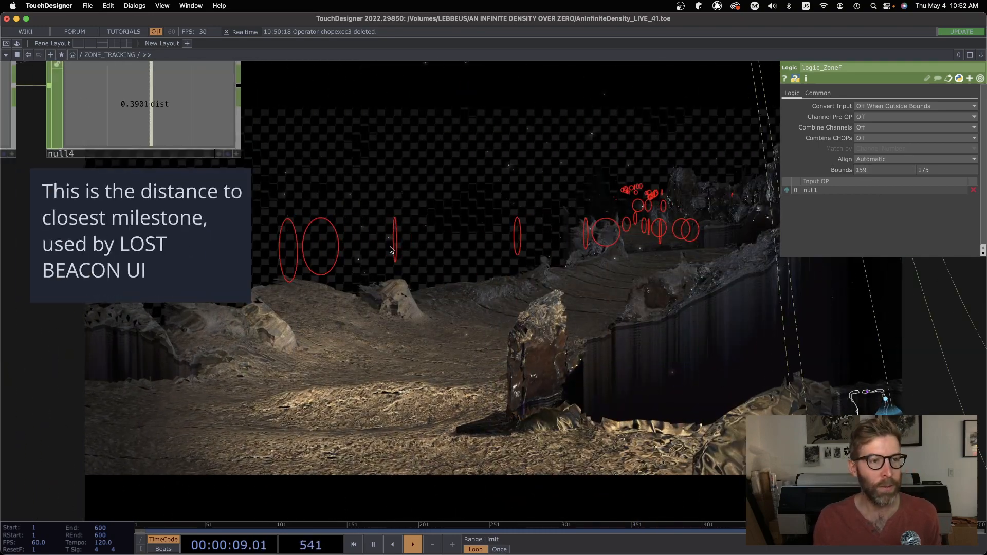
scroll(390, 250, up, 10)
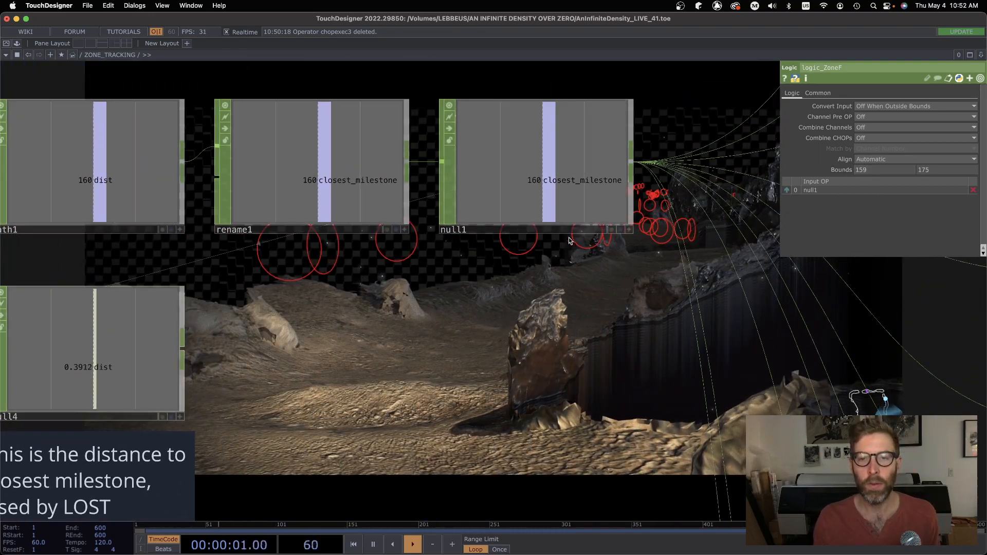
scroll(592, 257, right, 15)
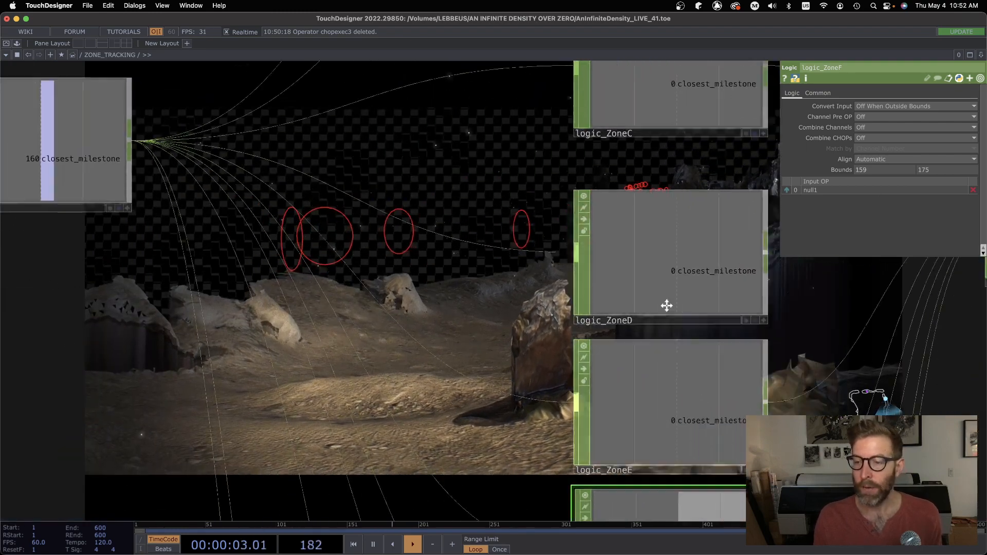
scroll(667, 306, right, 15)
scroll(547, 216, down, 8)
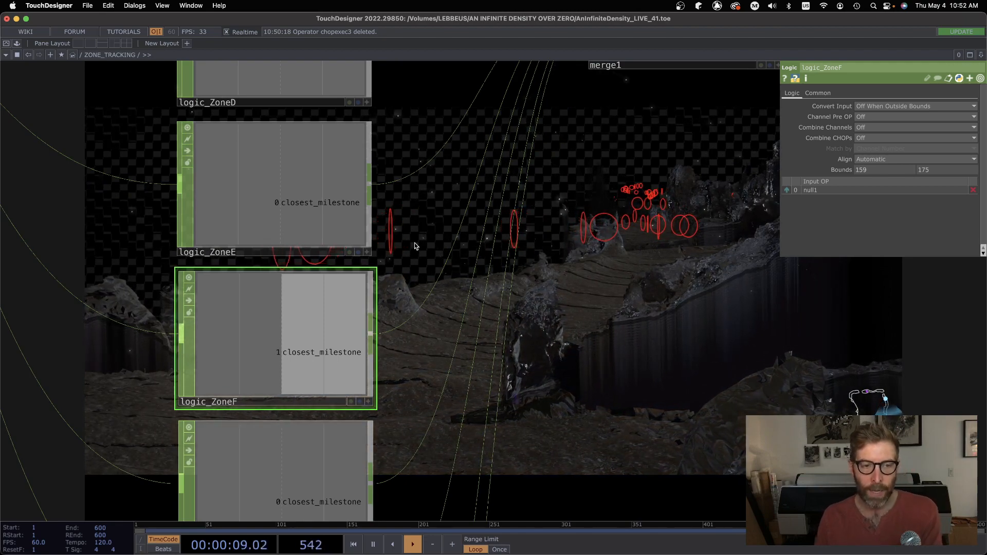
Inspect the Bounds of logic_ZoneE as the camera moves, and look over the remaining logic operators down to logic_ZoneQ
click(318, 213)
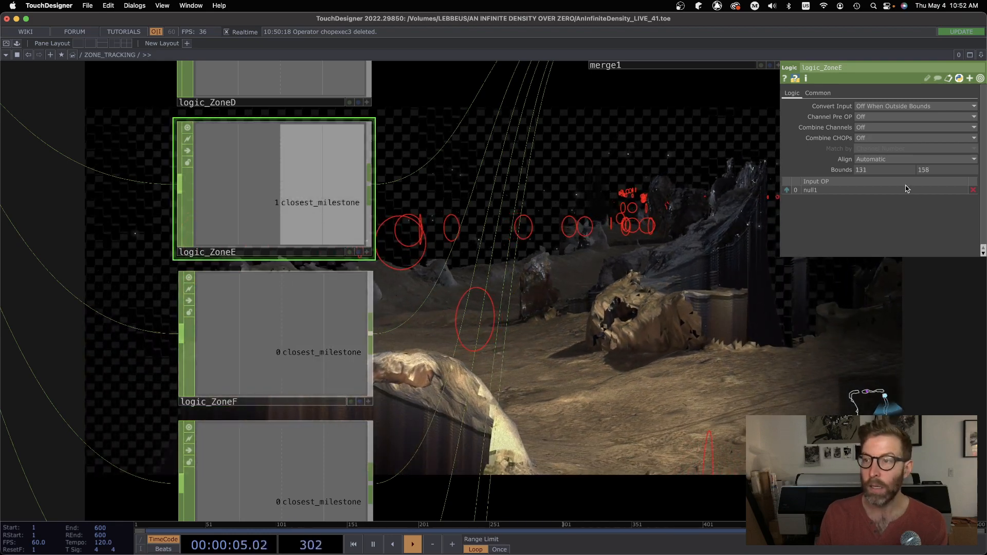
scroll(425, 252, down, 1)
scroll(424, 252, down, 3)
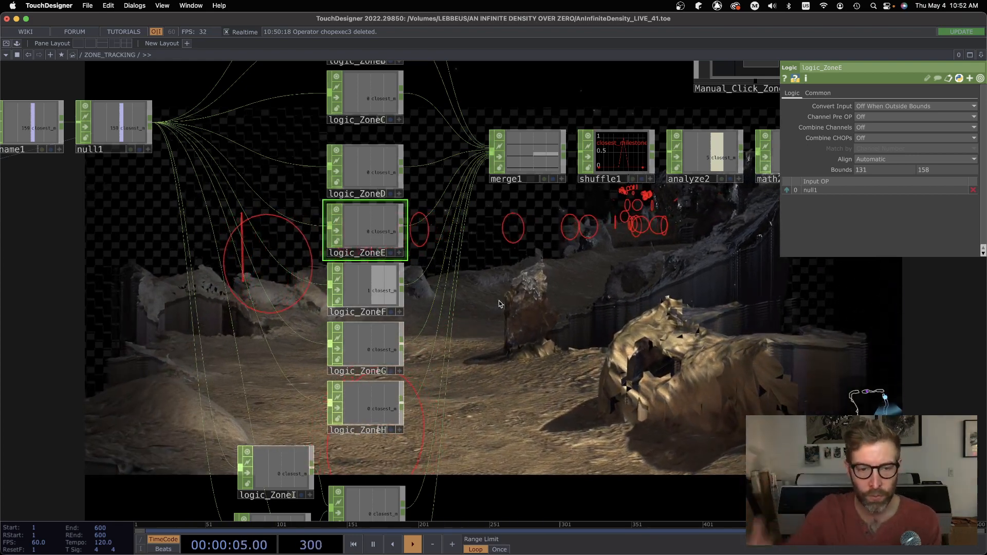
scroll(488, 428, down, 5)
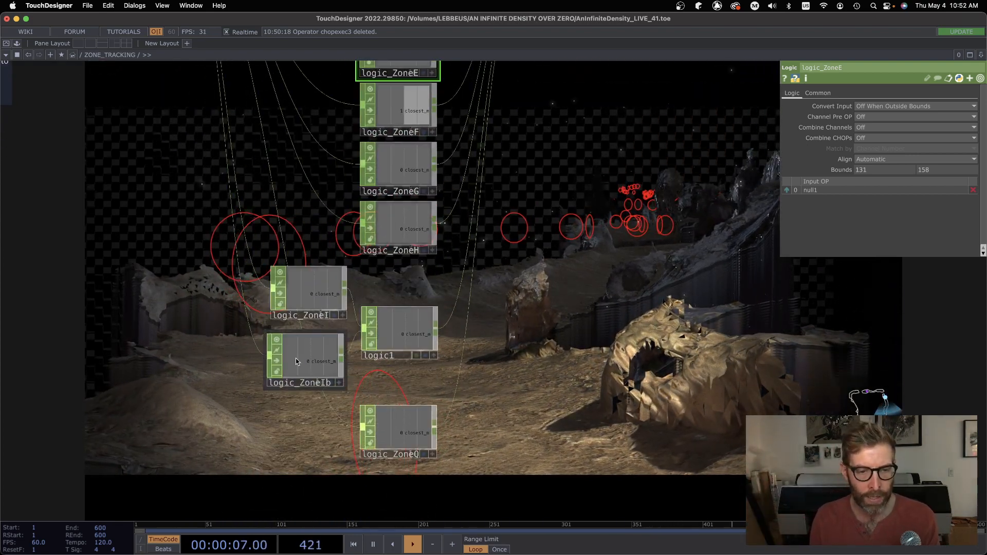
scroll(531, 216, up, 10)
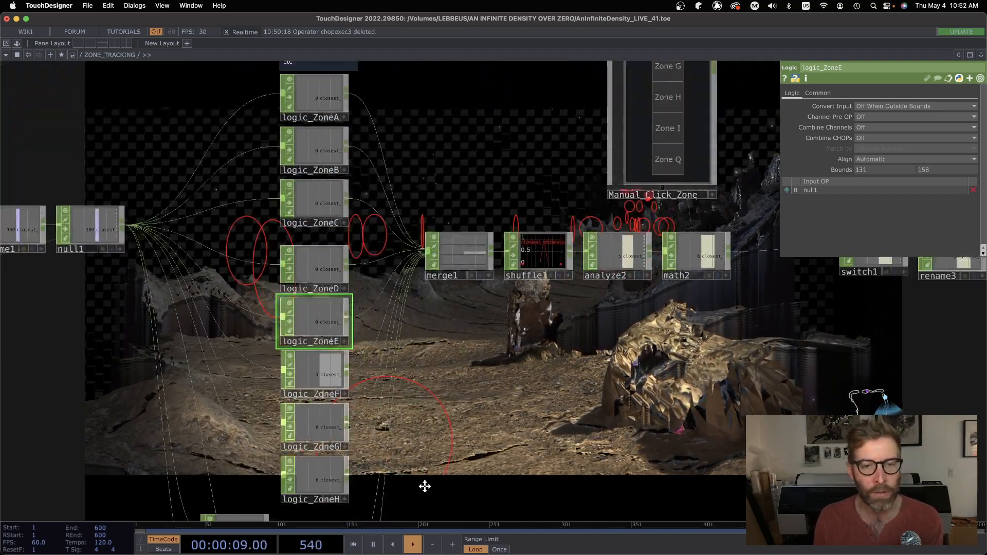
Examine the zone channels in merge1 and how shuffle1 sequences all of them into one channel
scroll(420, 374, up, 4)
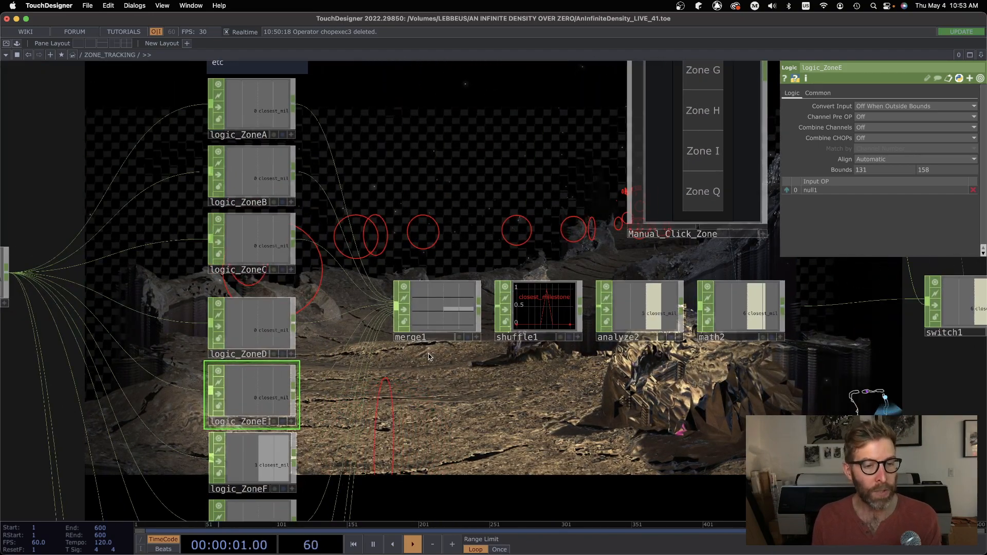
middle_drag(430, 359, 448, 361)
drag(448, 361, 309, 358)
middle_drag(329, 349, 365, 353)
drag(365, 353, 295, 348)
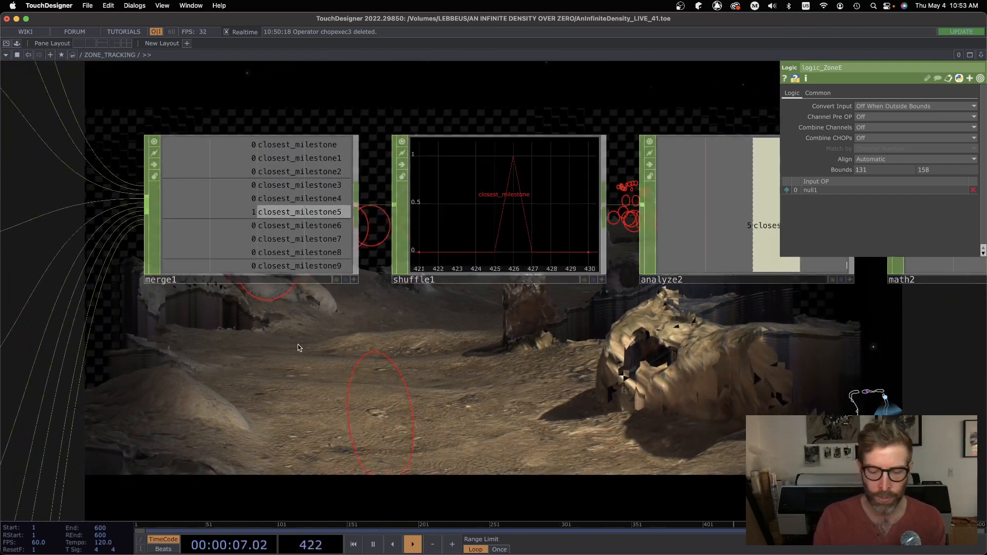
click(298, 345)
click(239, 212)
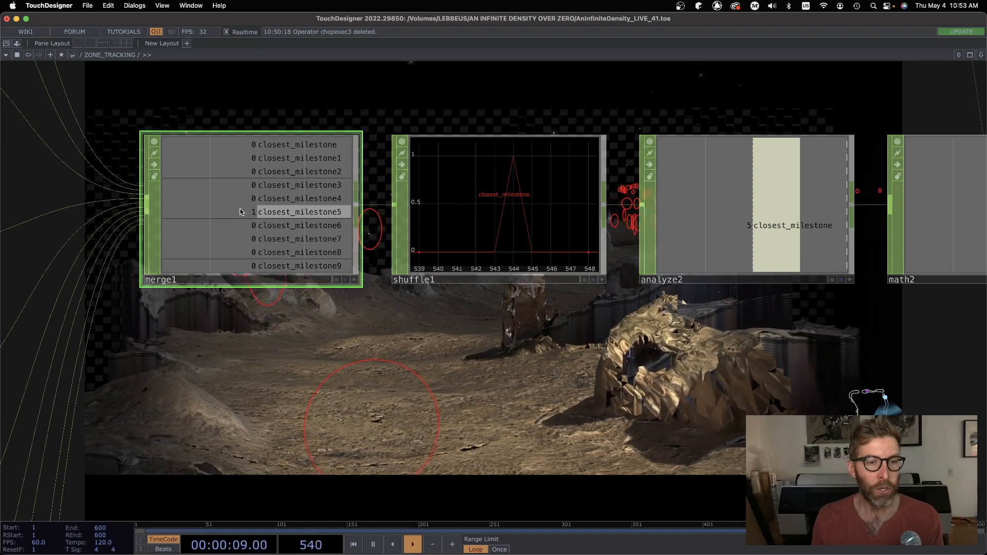
click(487, 218)
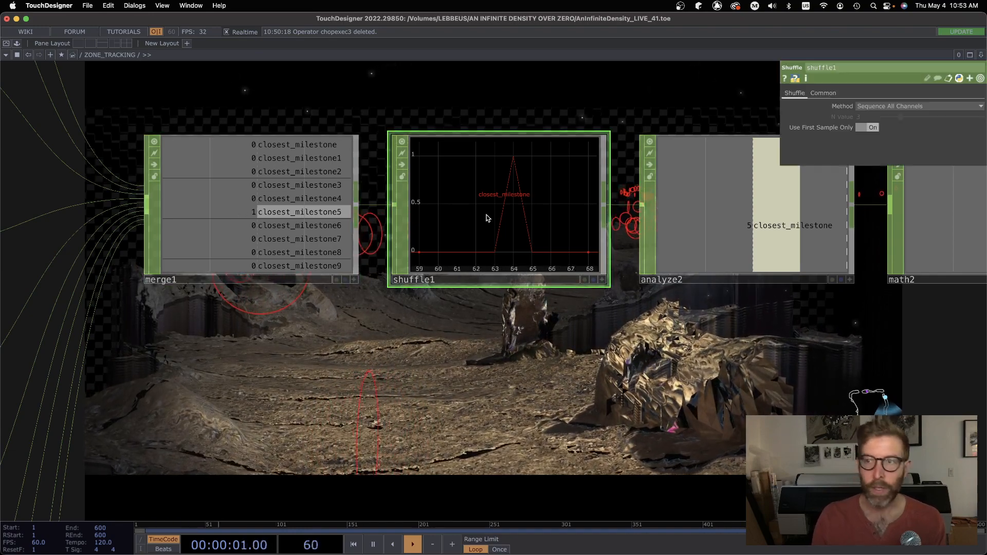
scroll(531, 208, up, 1)
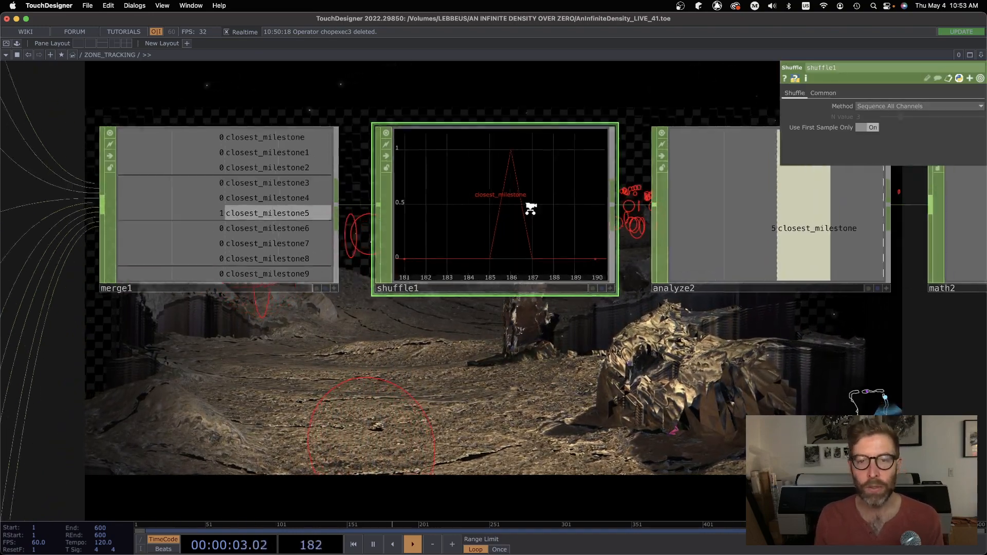
scroll(531, 209, up, 1)
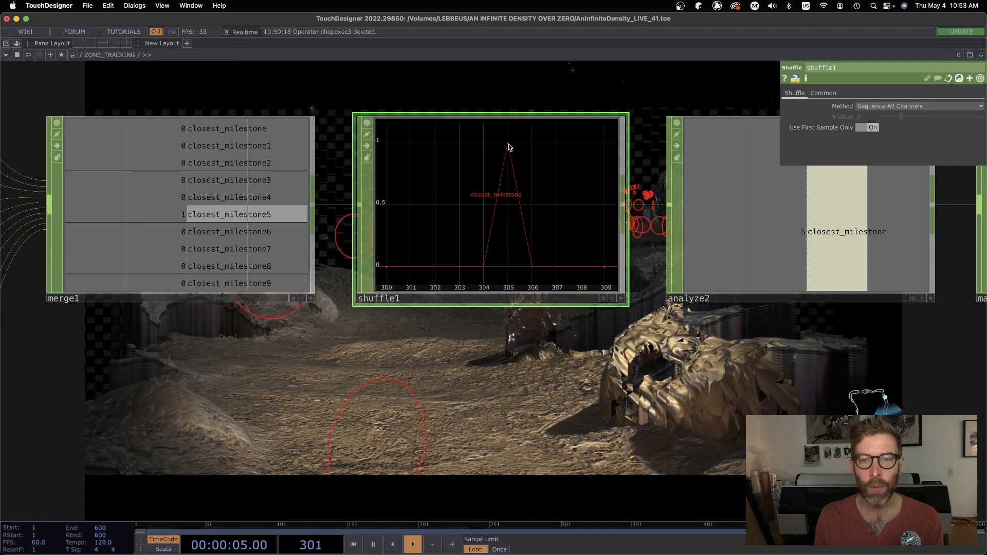
Examine the Index of Maximum function in analyze2 and relate its output to shuffle1 and merge1
drag(746, 329, 569, 395)
click(638, 318)
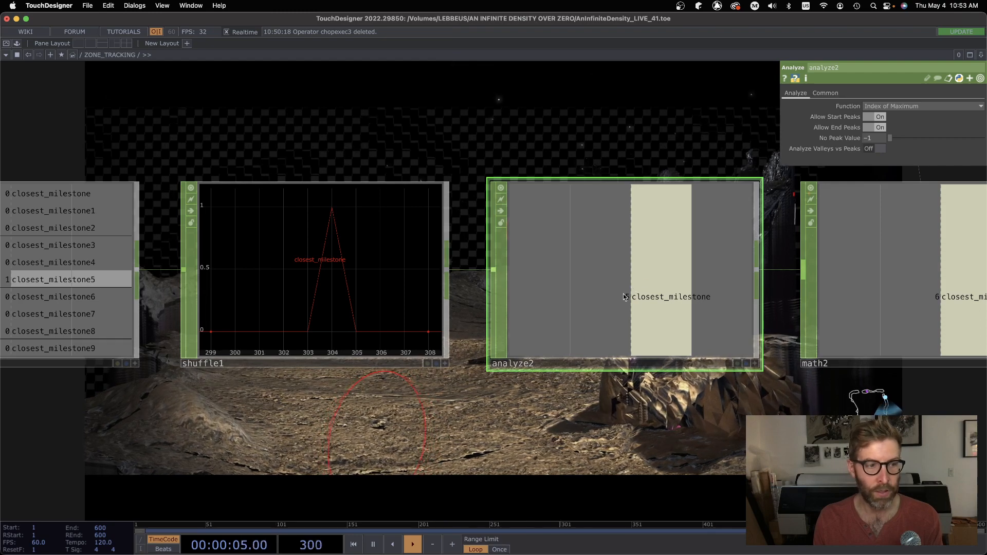
drag(461, 488, 685, 424)
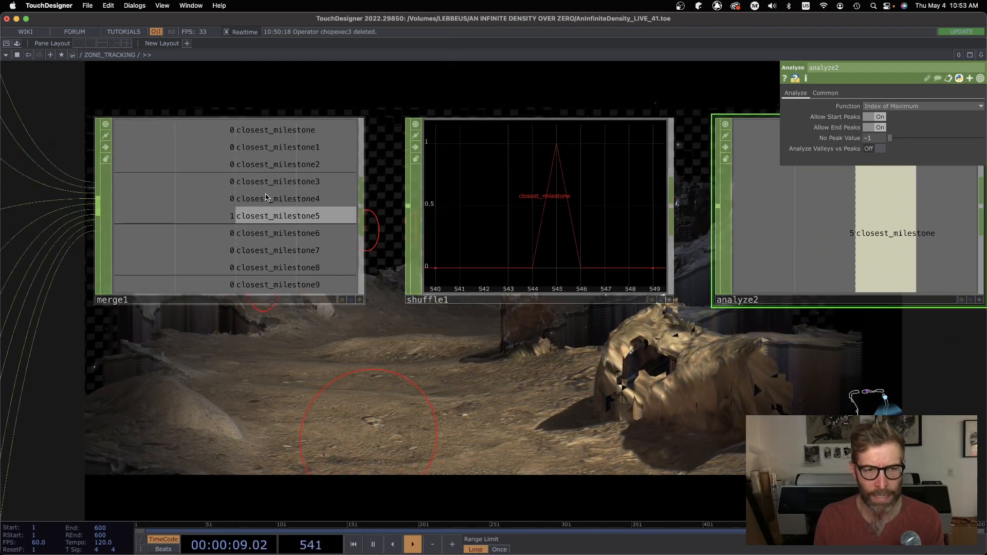
Add a Fan CHOP below shuffle1 and feed it from merge1
key(Tab)
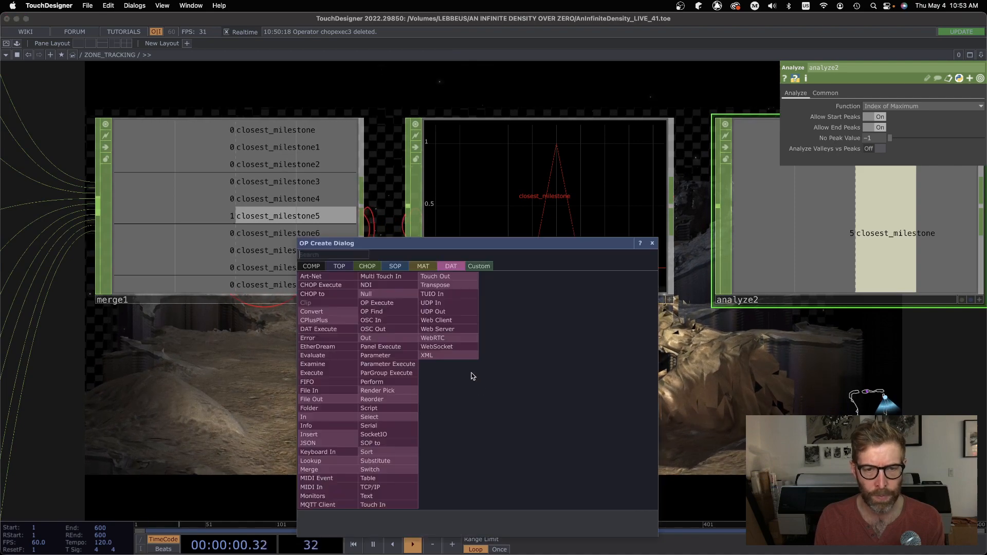
click(367, 266)
click(366, 479)
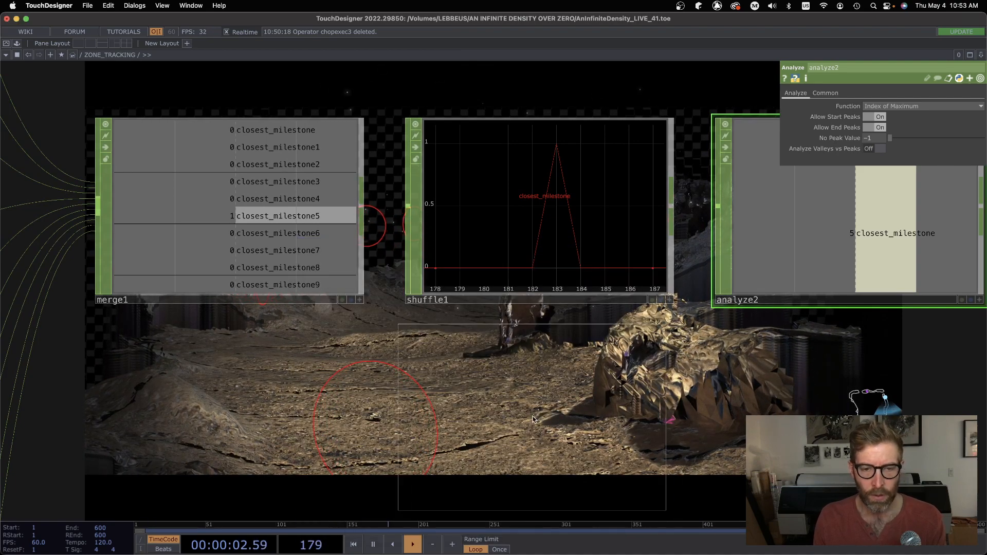
click(538, 448)
drag(366, 217, 402, 409)
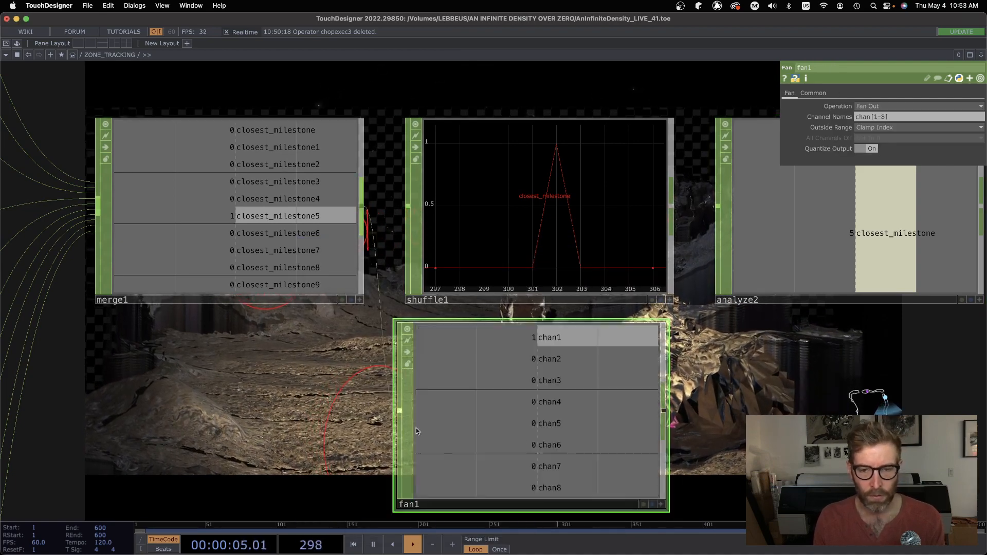
Set the Fan CHOP's operation to Fan In to compare it with analyze2, and delete the Fan CHOP
click(882, 107)
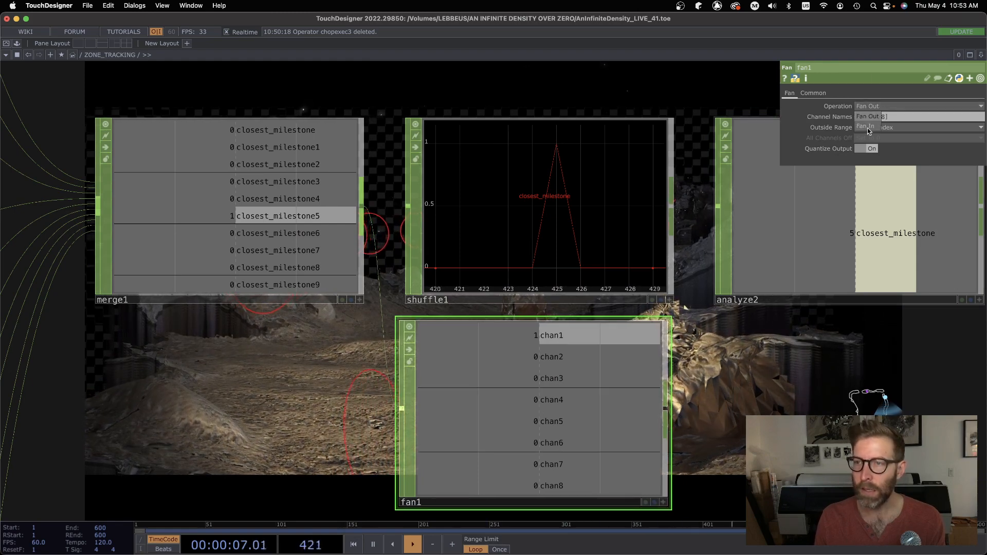
click(895, 121)
drag(759, 416, 626, 419)
drag(433, 404, 748, 404)
drag(494, 332, 463, 361)
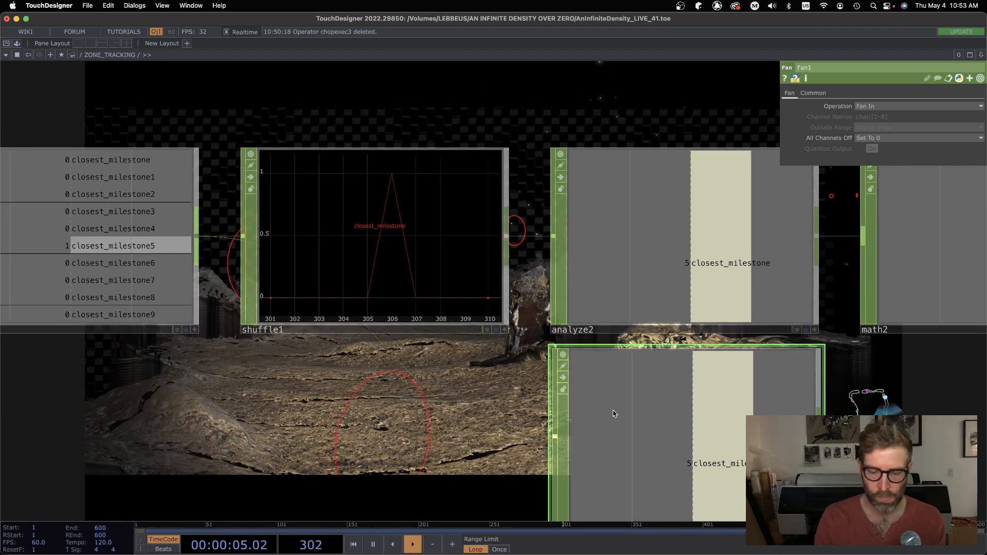
key(Delete)
Check the operator information of shuffle1 and analyze2 to compare their cook times
drag(659, 407, 532, 417)
middle_click(272, 220)
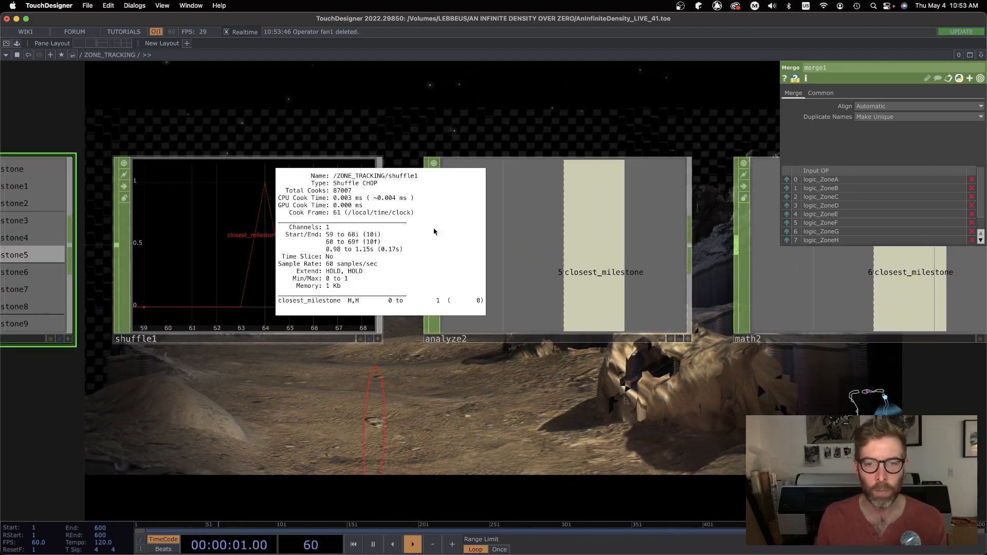
middle_click(548, 244)
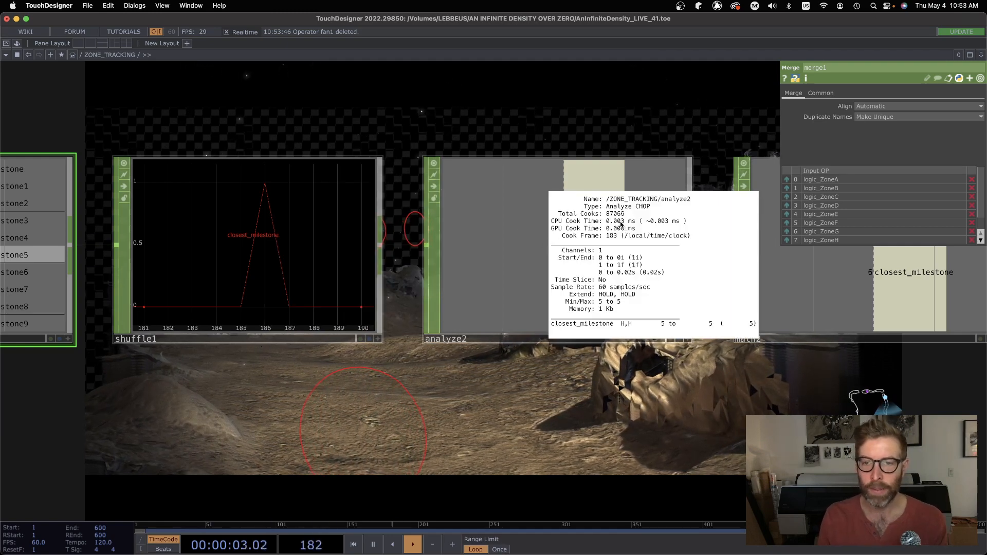
Display the Mult-Add parameters of math2 and examine the Pre-Add applied to the zone index
drag(644, 412, 392, 379)
scroll(395, 379, down, 5)
scroll(395, 379, down, 5)
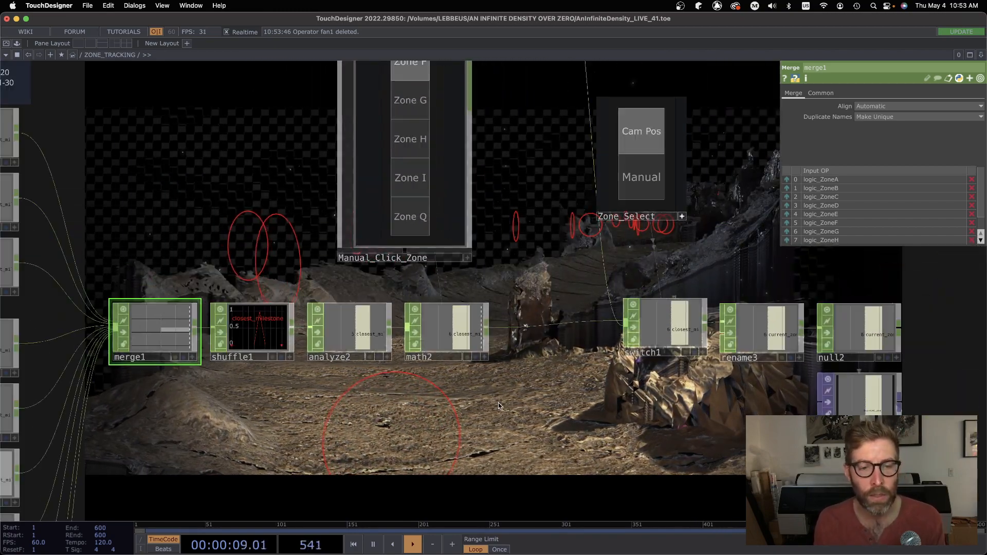
drag(465, 422, 360, 492)
drag(425, 455, 301, 396)
click(295, 391)
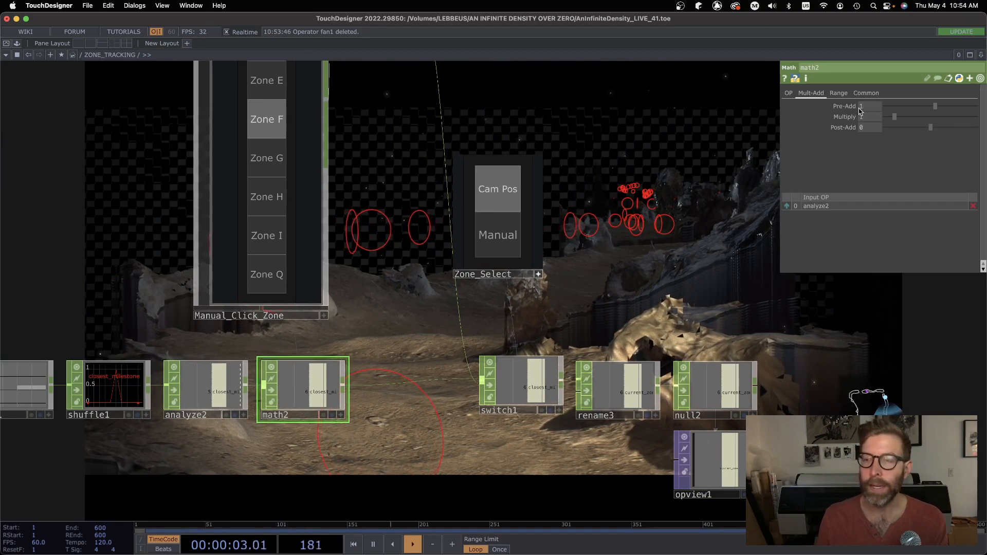
Trace the network back from math2 through the zone logic to the distance chain between object1 and null1
drag(181, 473, 382, 465)
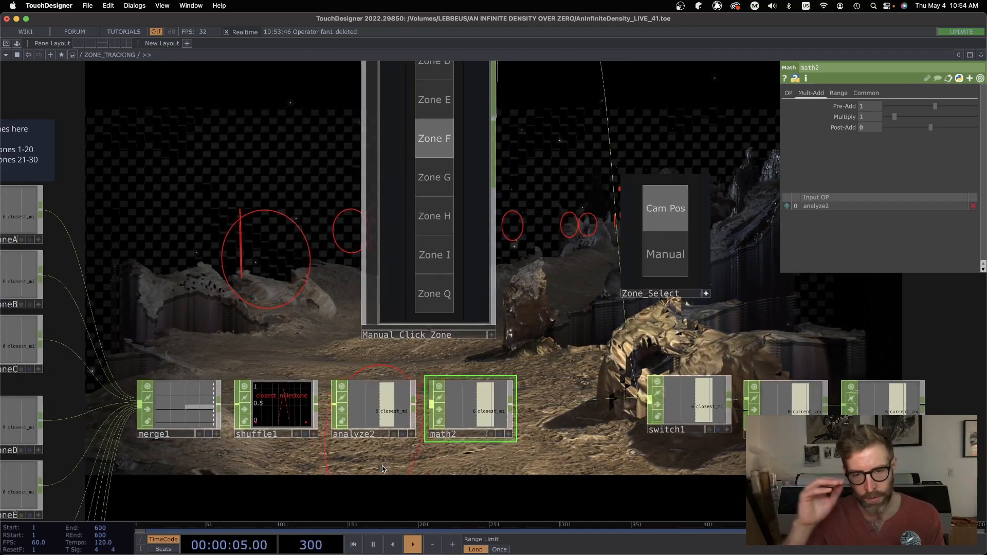
drag(263, 314, 913, 301)
drag(312, 452, 408, 441)
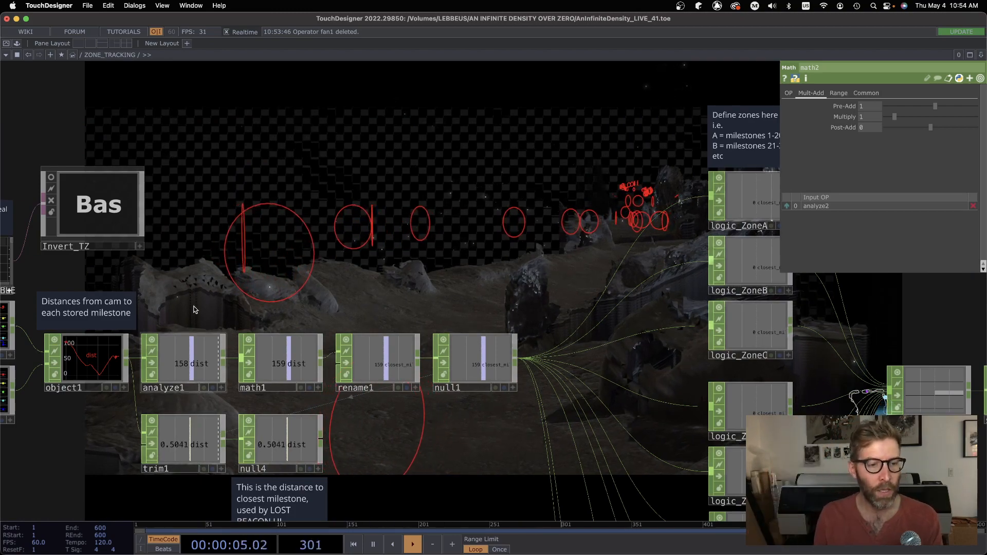
Review the MILESTONES_TABLE coordinates, the chopexec1 script that stores new milestones, and the link to the distance calculation
drag(194, 309, 548, 356)
scroll(374, 316, up, 10)
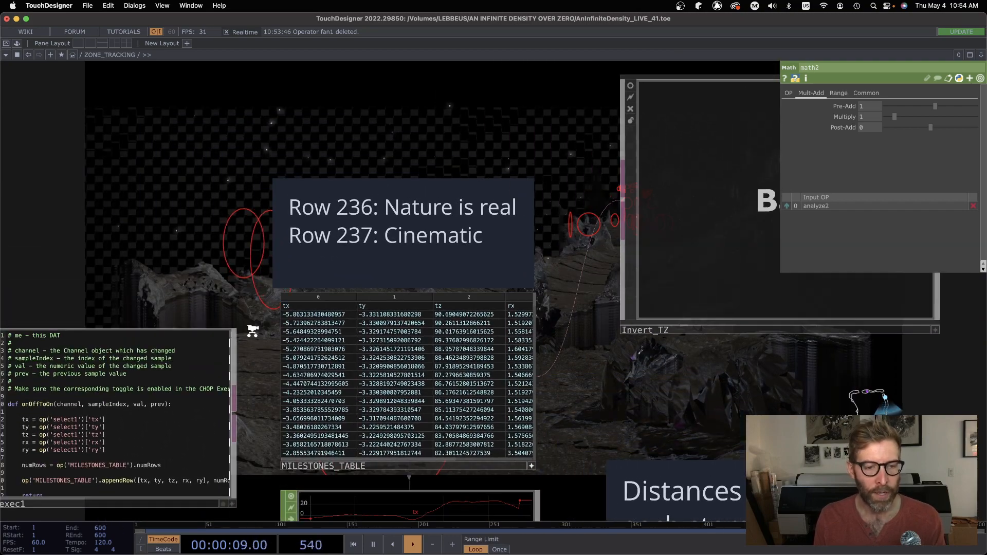
scroll(254, 326, up, 5)
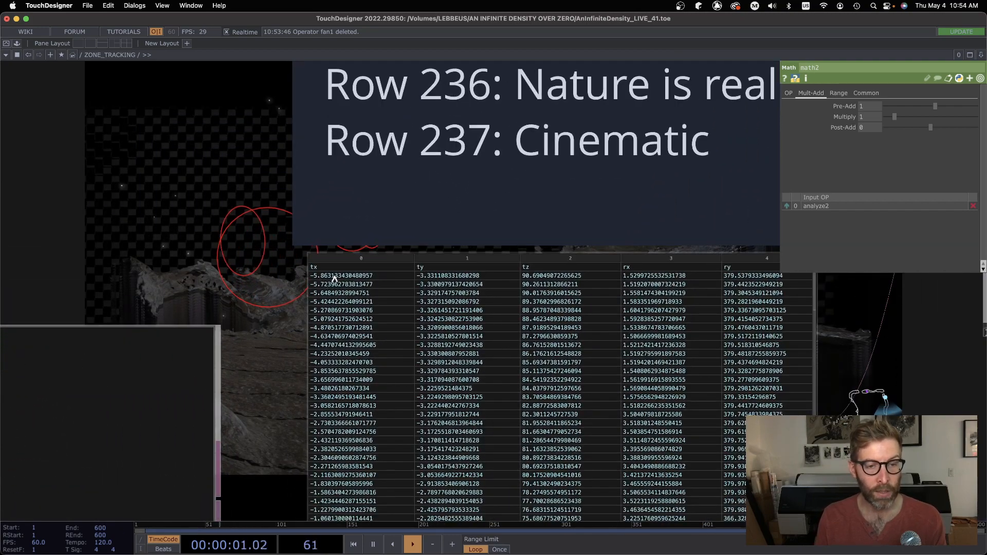
scroll(871, 364, down, 10)
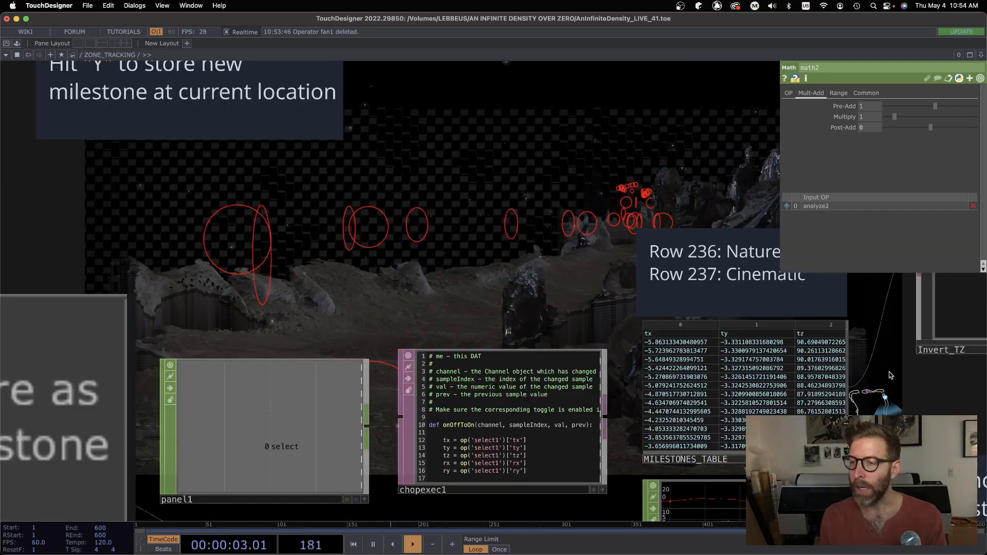
drag(714, 372, 179, 348)
scroll(300, 336, down, 2)
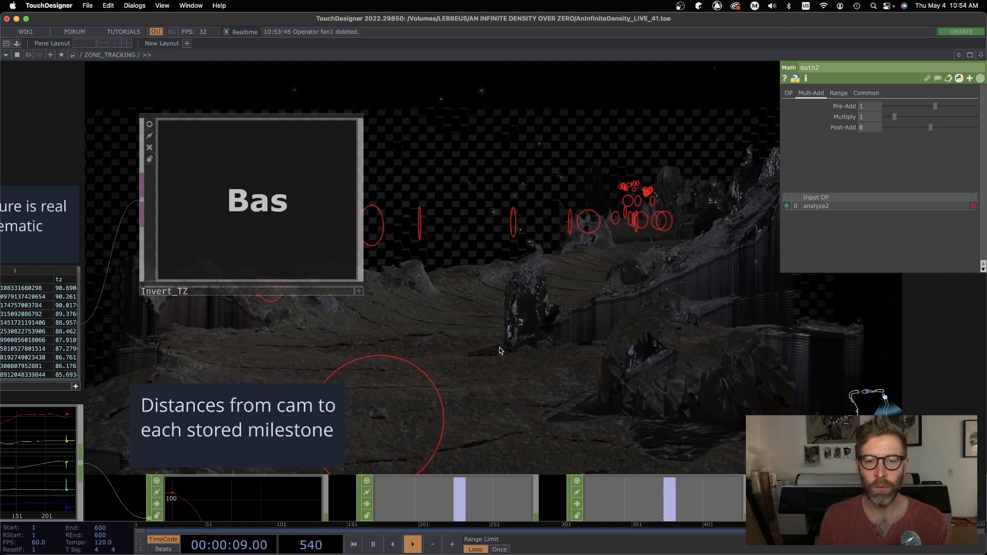
scroll(632, 308, down, 3)
scroll(639, 318, down, 1)
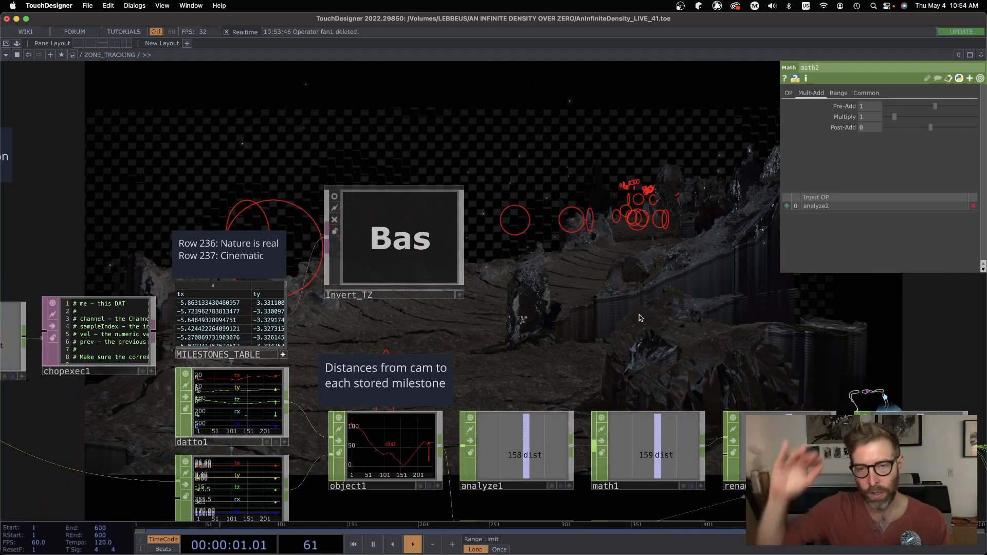
Trace the closest milestone through the zone logic to switch1 and null2, with Cam Pos chosen in Zone_Select
drag(745, 326, 249, 350)
scroll(295, 350, down, 3)
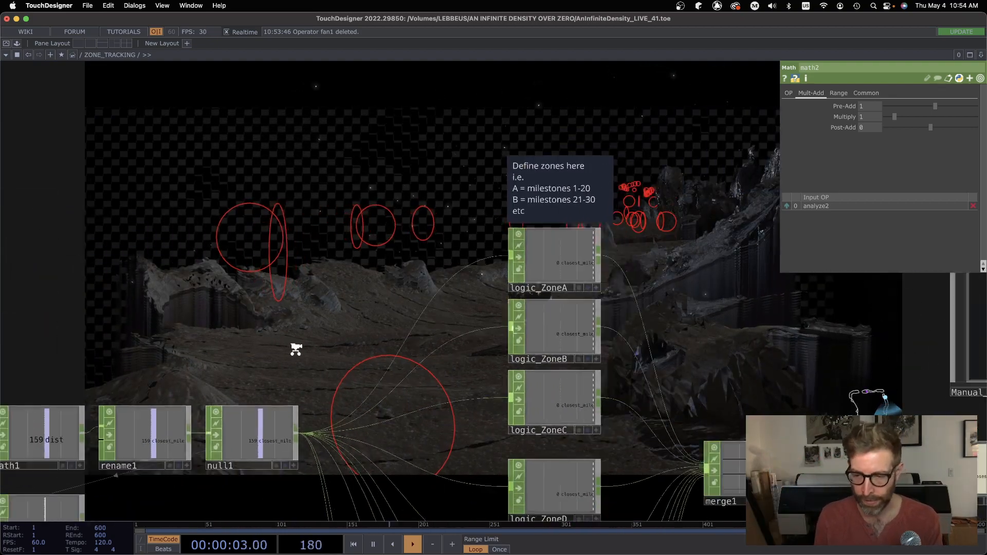
drag(668, 355, 47, 279)
drag(592, 461, 316, 440)
scroll(354, 405, up, 5)
drag(481, 238, 568, 401)
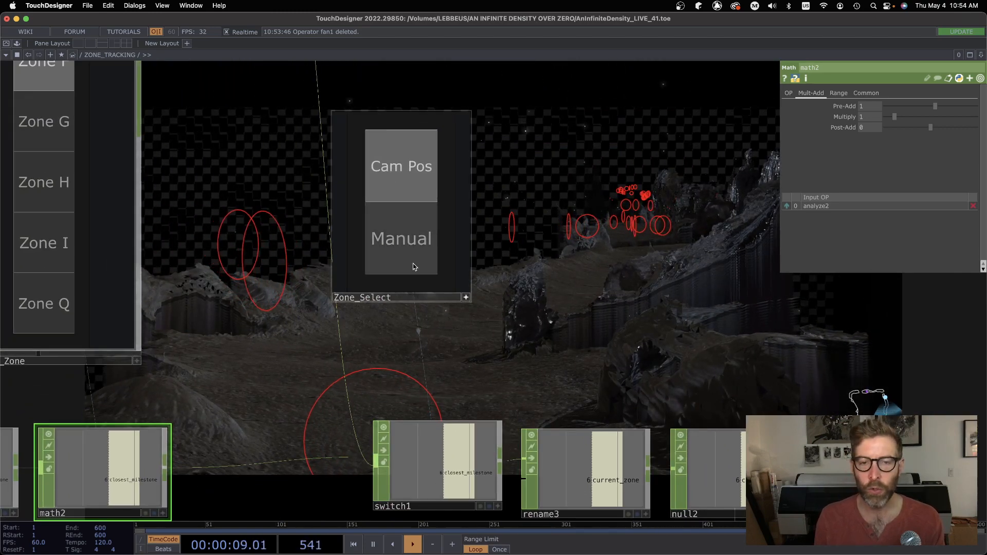
click(398, 170)
drag(524, 227, 345, 12)
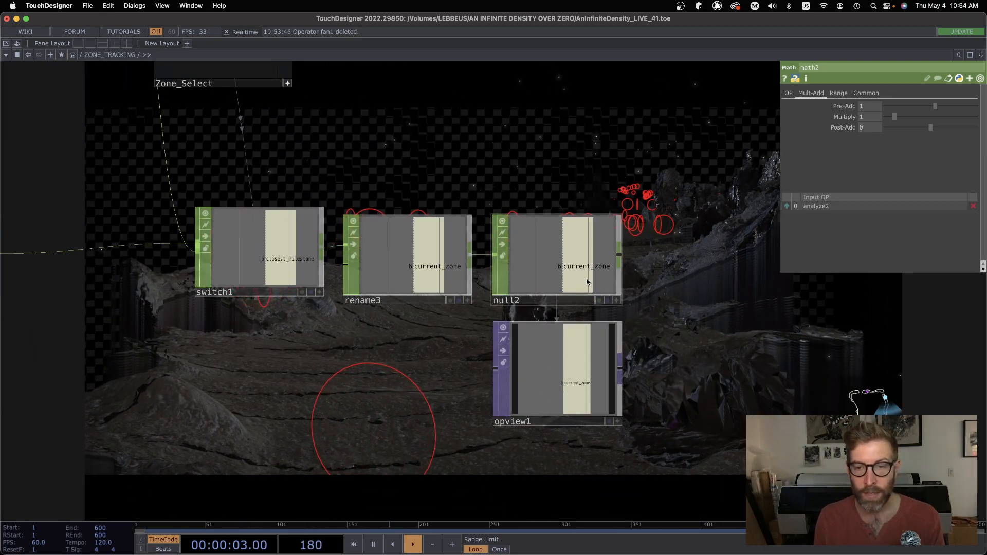
Return from ZONE_TRACKING to the root network and switch on Master On/Off in the AUDIO container
scroll(393, 404, down, 6)
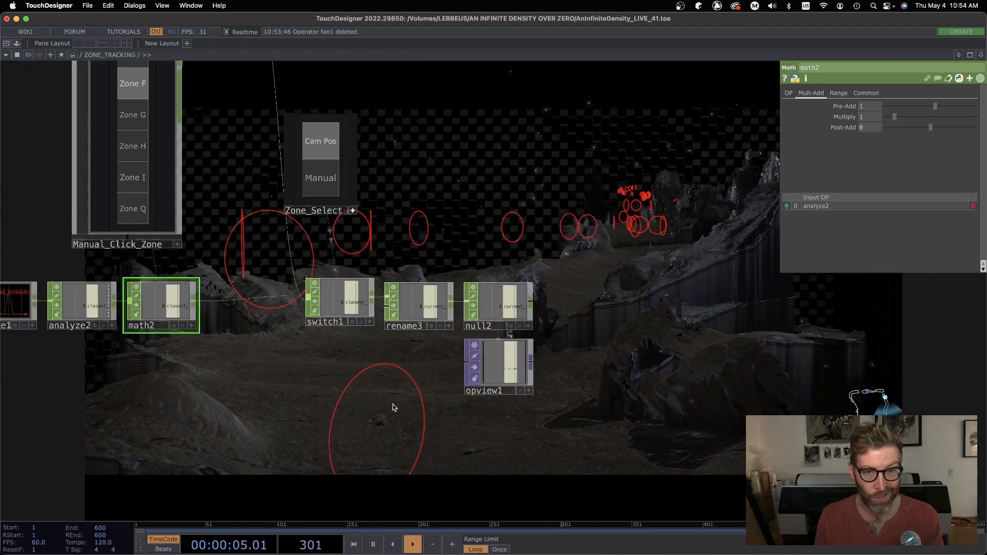
scroll(390, 404, down, 8)
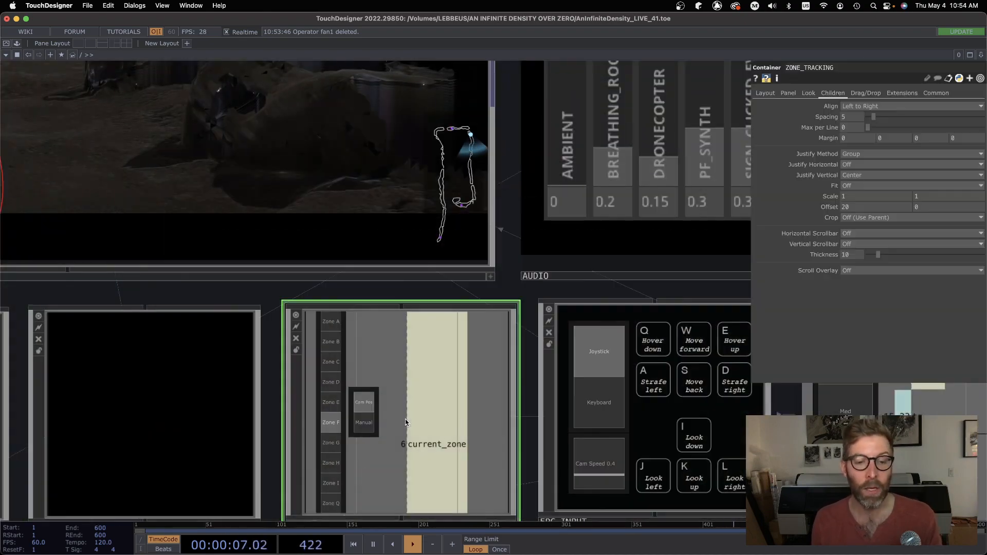
scroll(500, 415, down, 6)
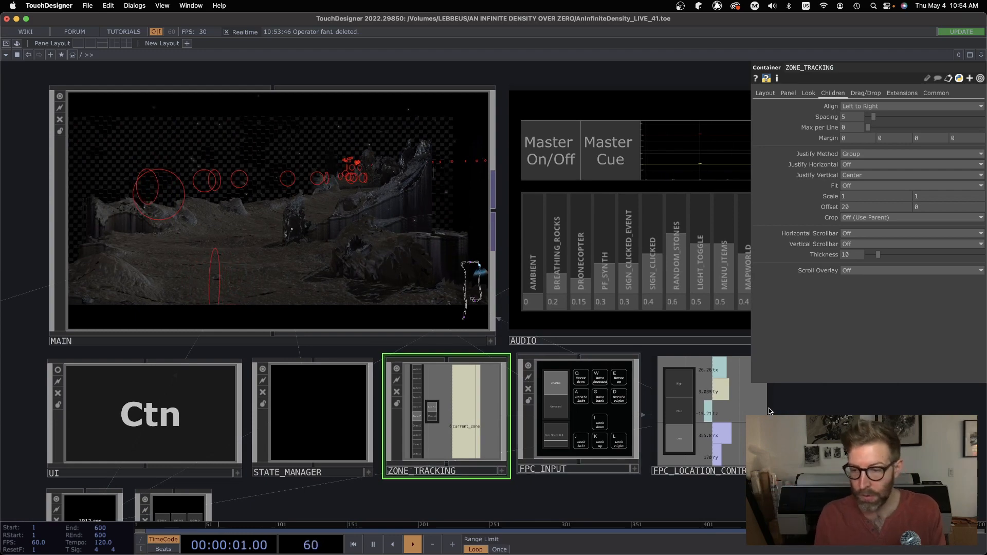
key(p)
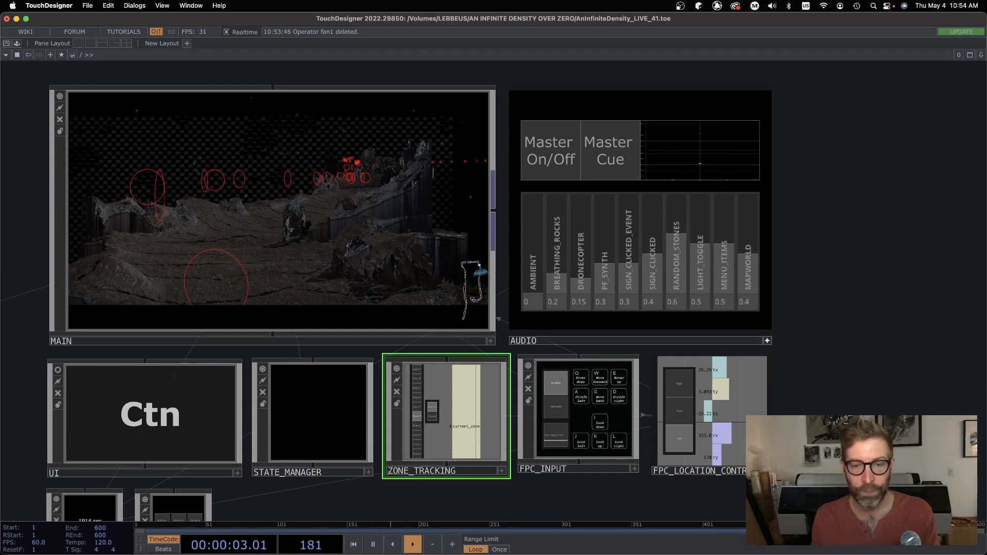
drag(855, 409, 828, 391)
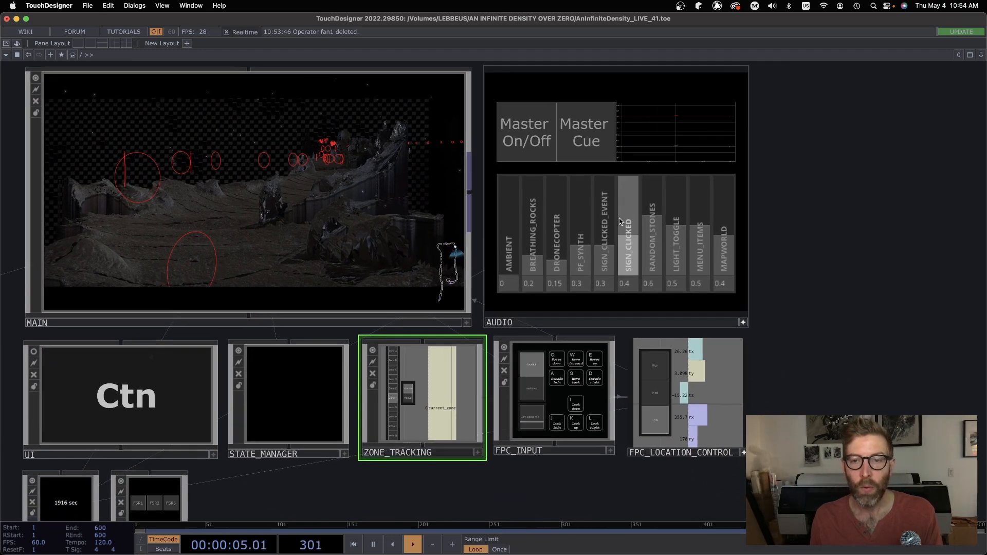
scroll(621, 219, up, 2)
drag(812, 219, 781, 222)
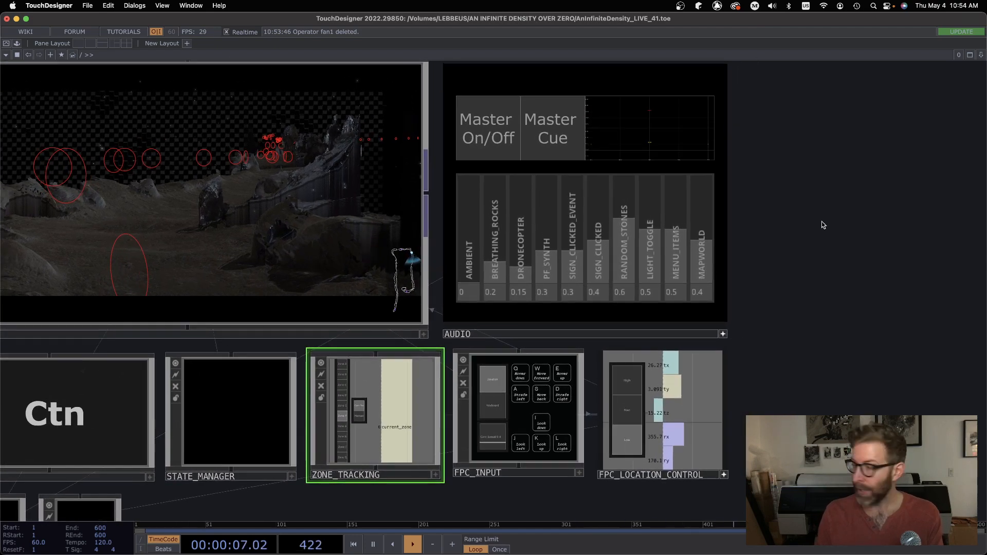
click(481, 132)
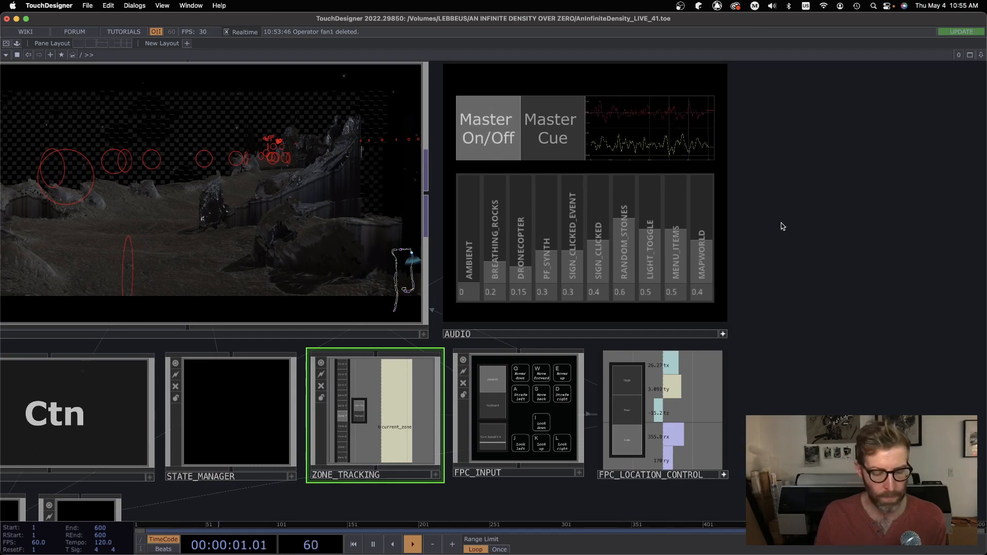
drag(930, 275, 953, 294)
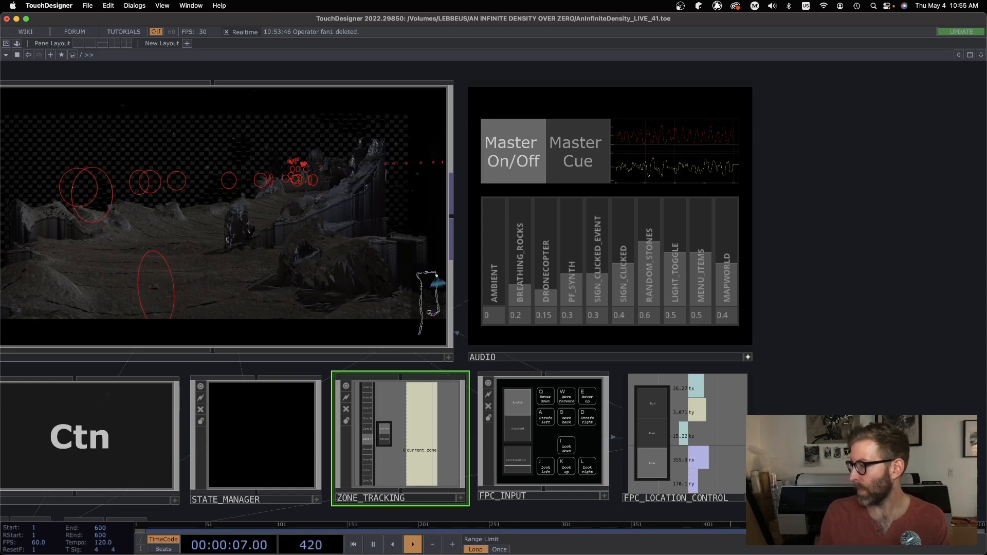
Inside the AUDIO container, set the output device of audiodevout1 to BlackHole: BlackHole
key(i)
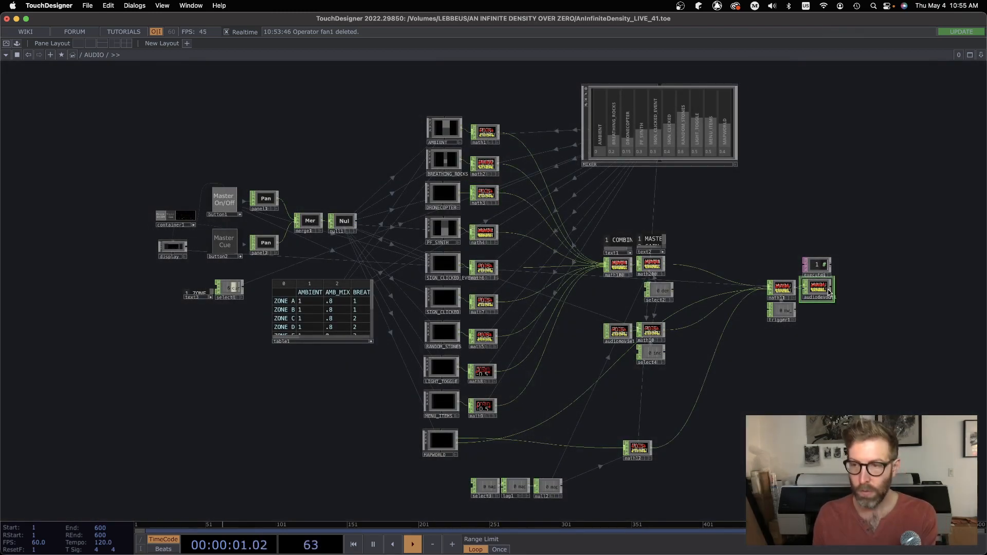
key(p)
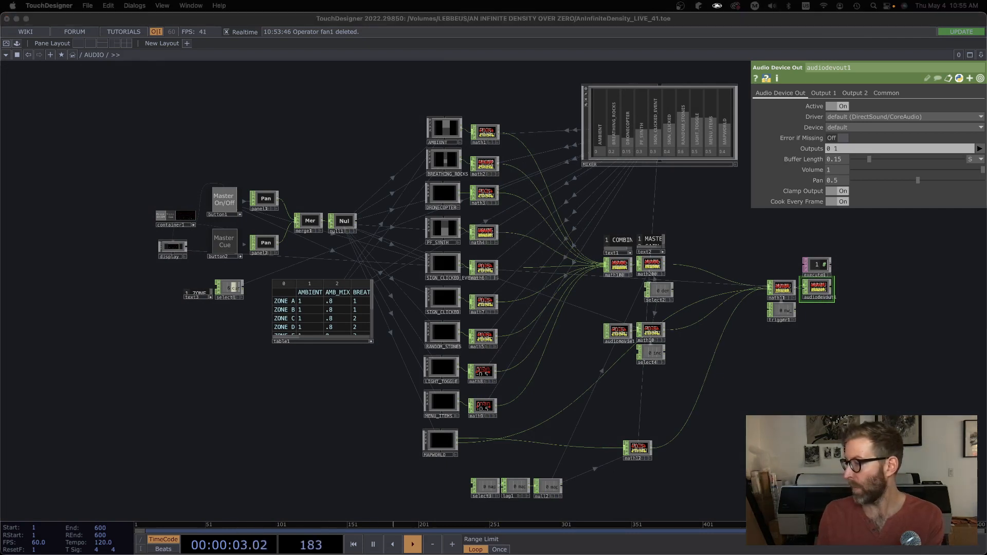
click(851, 128)
click(869, 146)
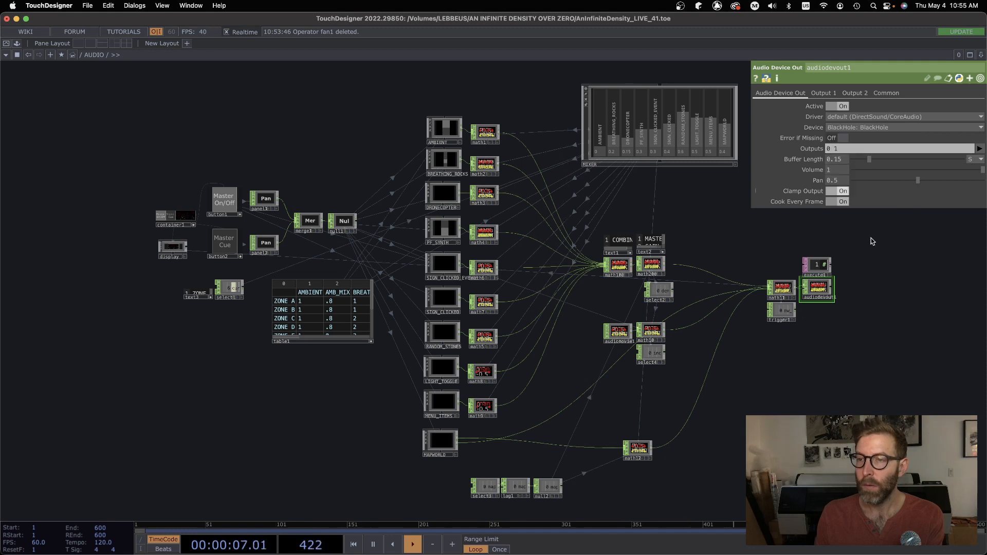
key(p)
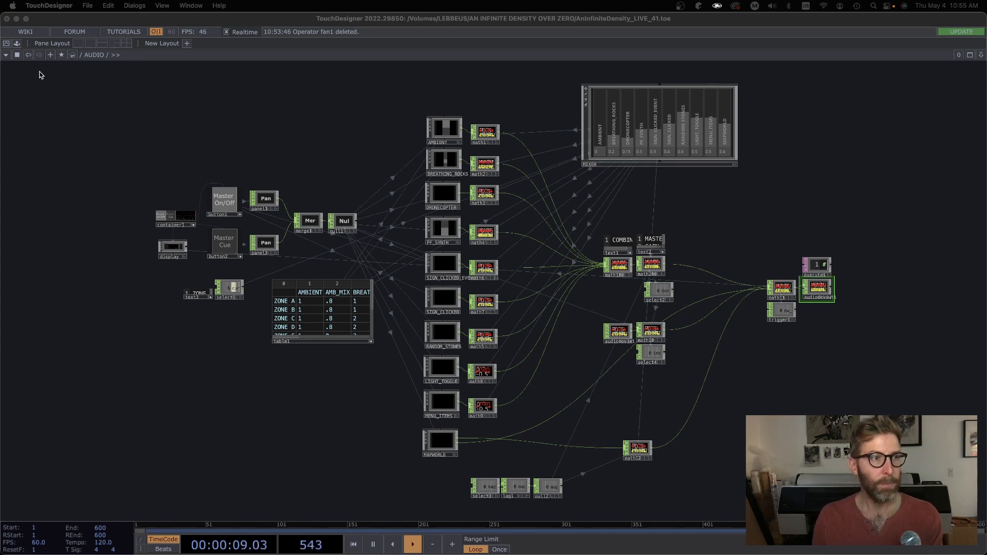
Preview the scene in the perform window and go to the MAIN network
click(5, 44)
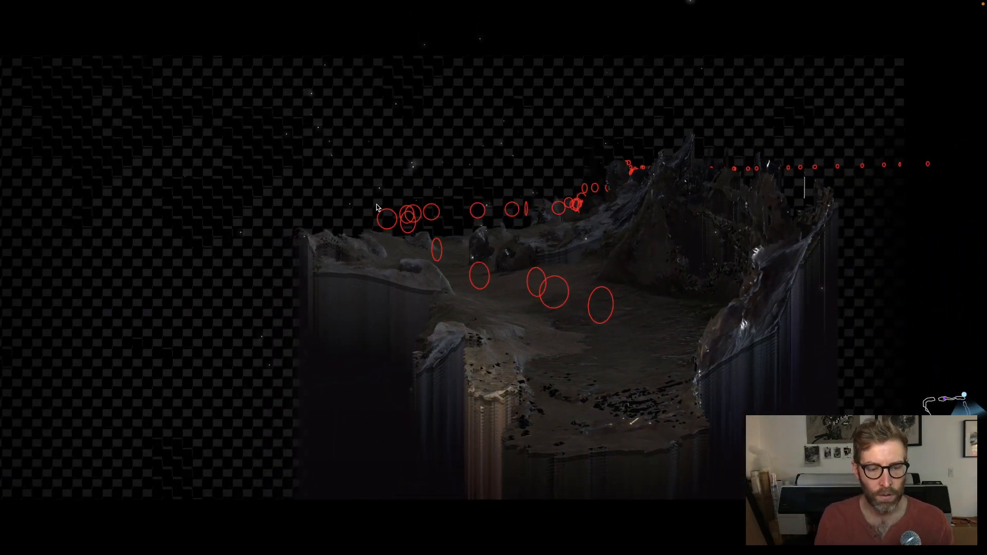
key(Escape)
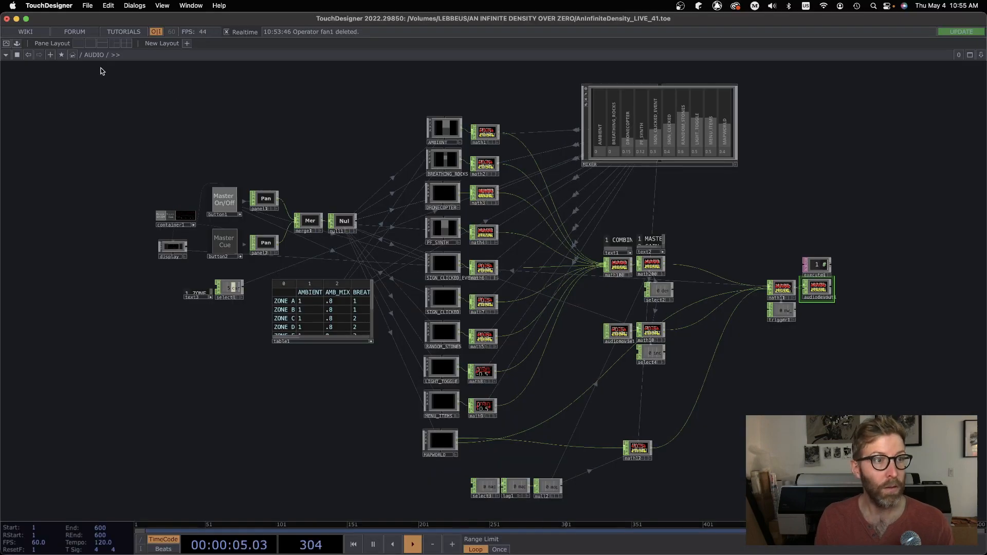
click(82, 55)
click(88, 124)
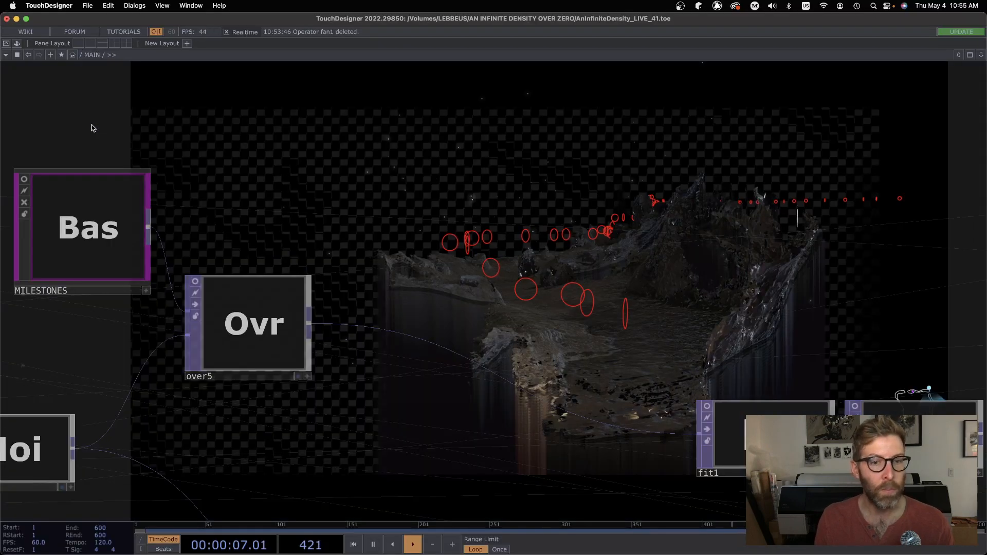
Locate the fps and zone text chain in MAIN and turn on the viewers of perform2, table2, text2 and over4
scroll(532, 437, left, 2)
drag(538, 389, 527, 95)
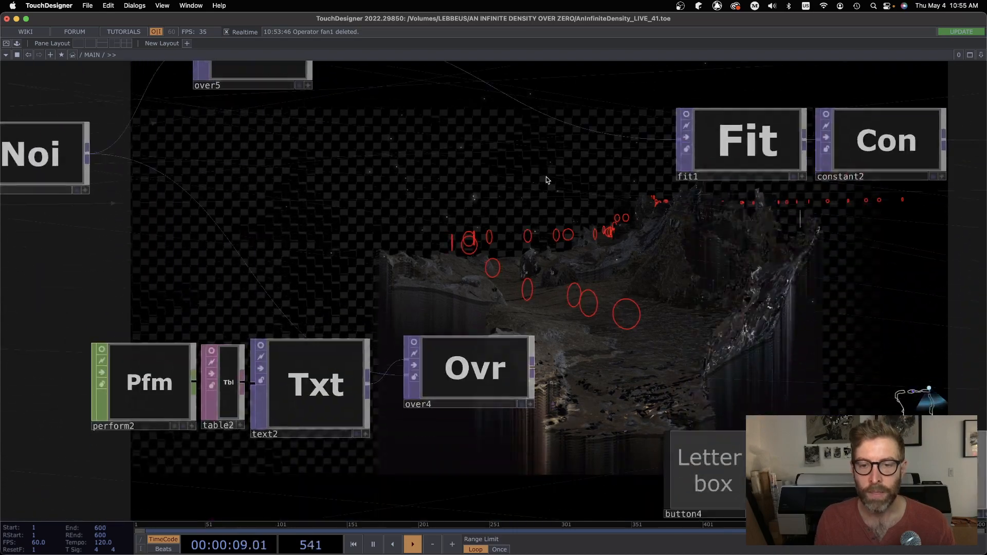
drag(582, 233, 570, 4)
scroll(594, 307, down, 4)
drag(689, 415, 818, 440)
drag(492, 379, 584, 406)
scroll(584, 406, down, 4)
drag(532, 367, 138, 327)
drag(529, 430, 595, 423)
scroll(627, 311, up, 8)
right_drag(112, 202, 716, 478)
click(210, 334)
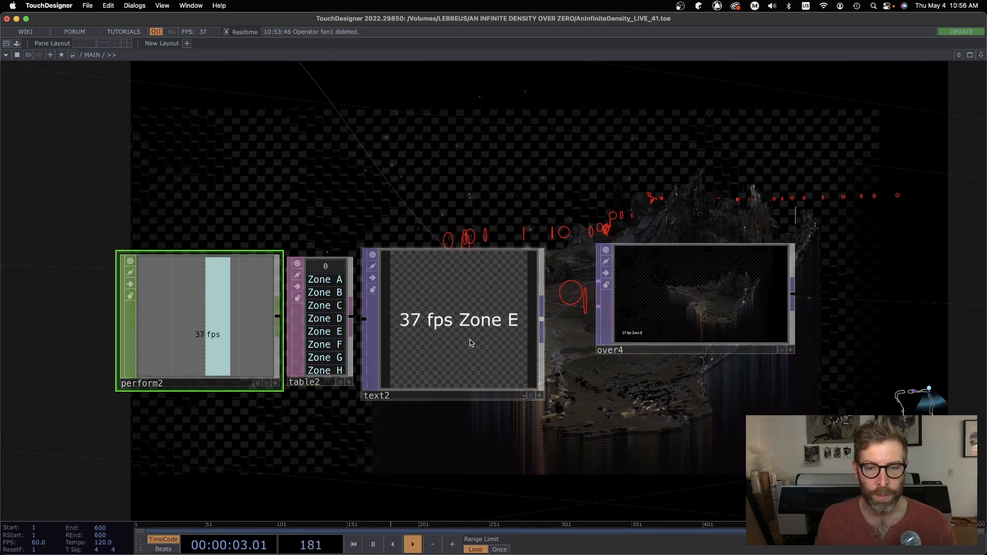
Connect over4 to fit1 in place of over5 so the output carries the fps and zone text overlay
scroll(532, 357, down, 5)
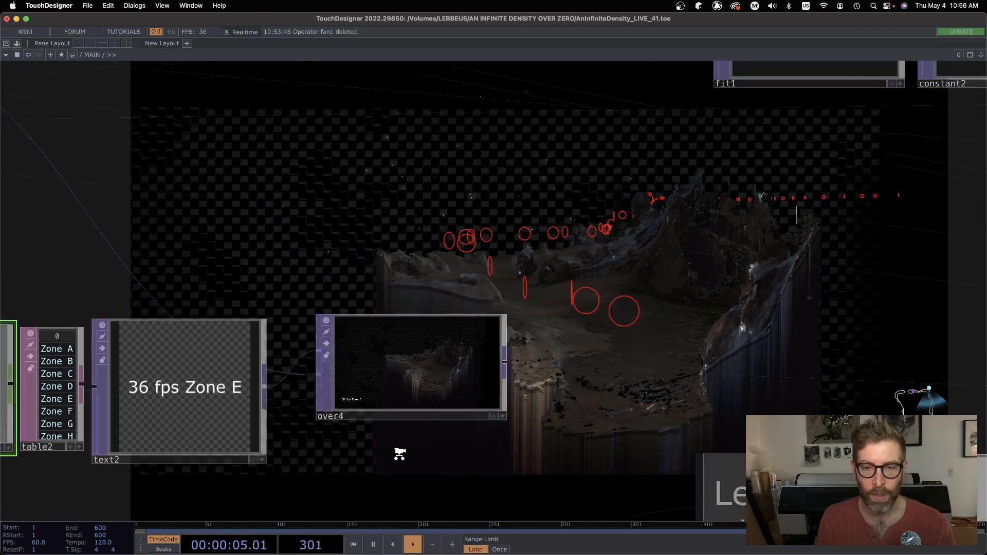
drag(470, 390, 551, 161)
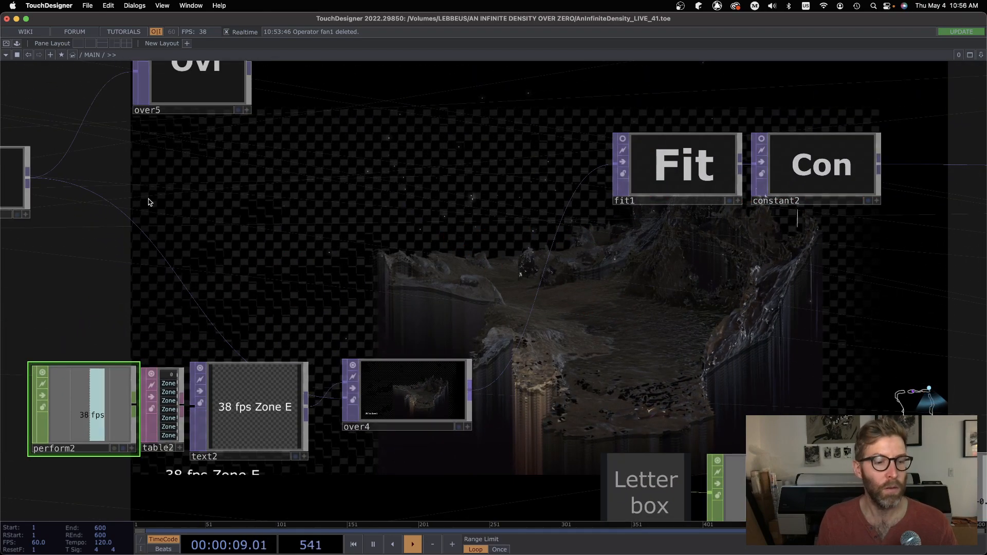
scroll(369, 296, down, 6)
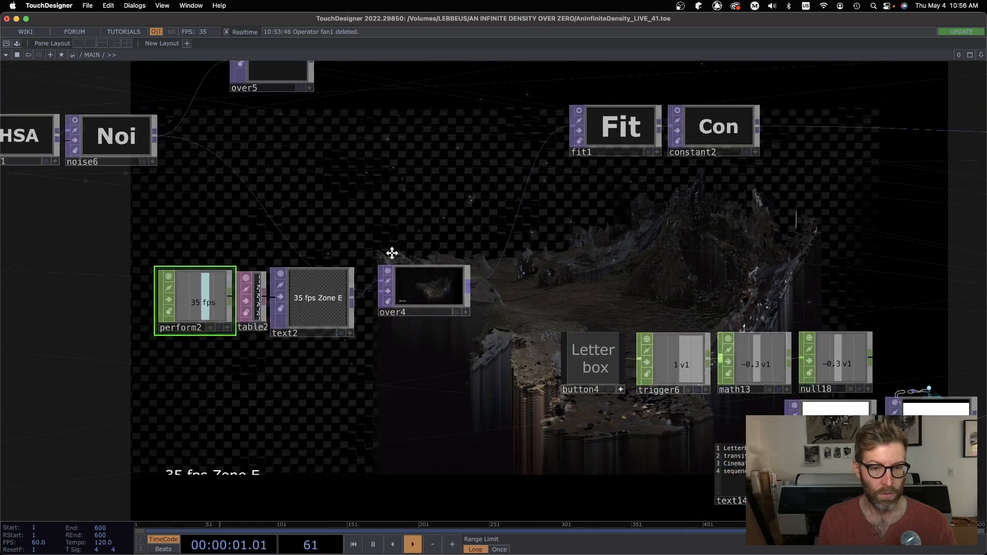
Raise the fps and zone text by increasing text2's vertical Position, and check the overlay in the perform window
click(363, 316)
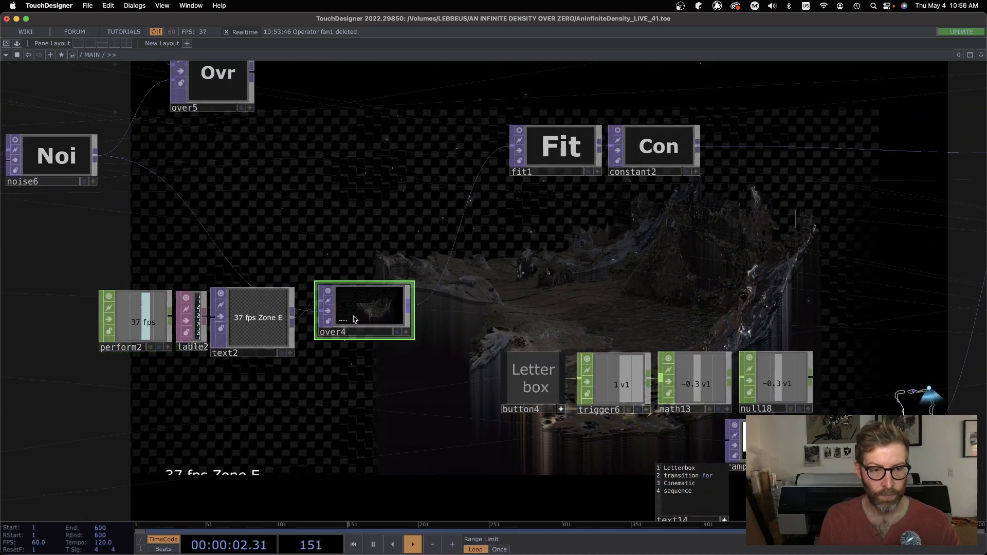
click(269, 327)
key(p)
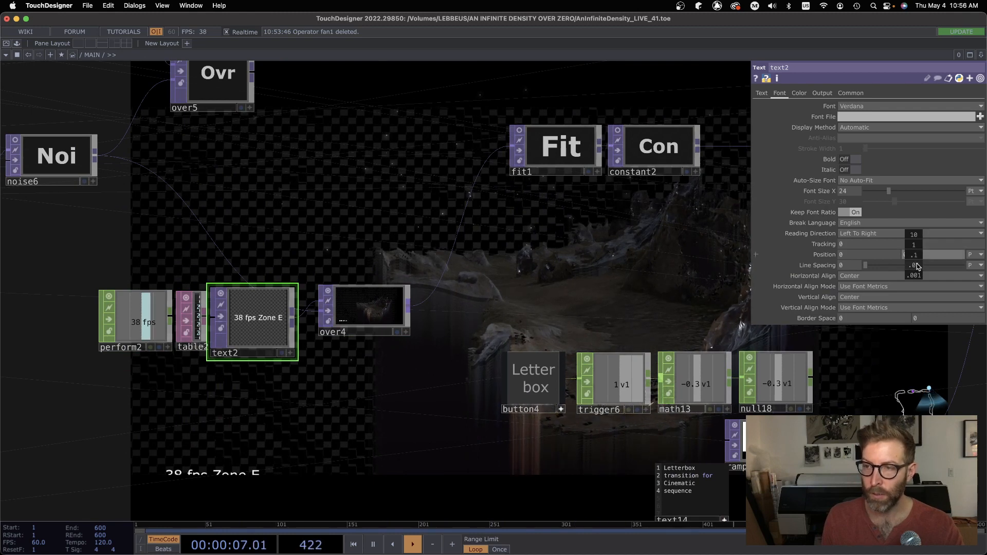
mouse_move(918, 267)
middle_down()
mouse_move(934, 267)
mouse_move(918, 236)
mouse_move(921, 254)
mouse_move(912, 257)
mouse_move(923, 246)
mouse_move(912, 257)
middle_up()
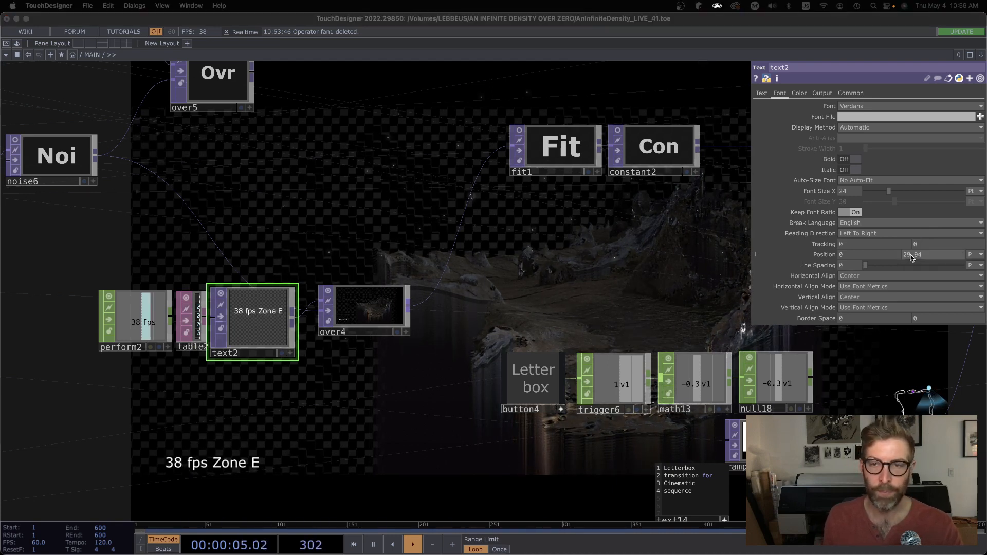
click(650, 252)
key(p)
click(16, 45)
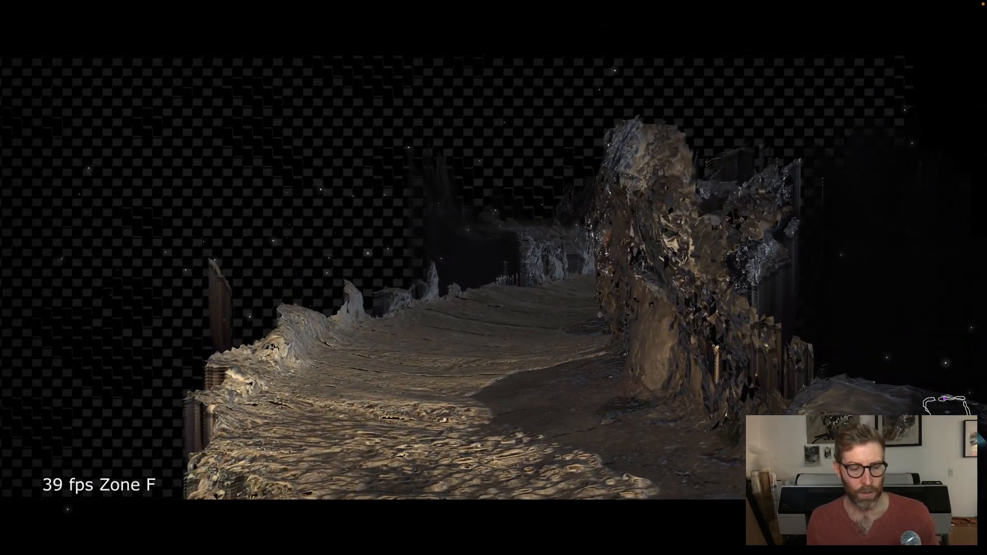
key(Escape)
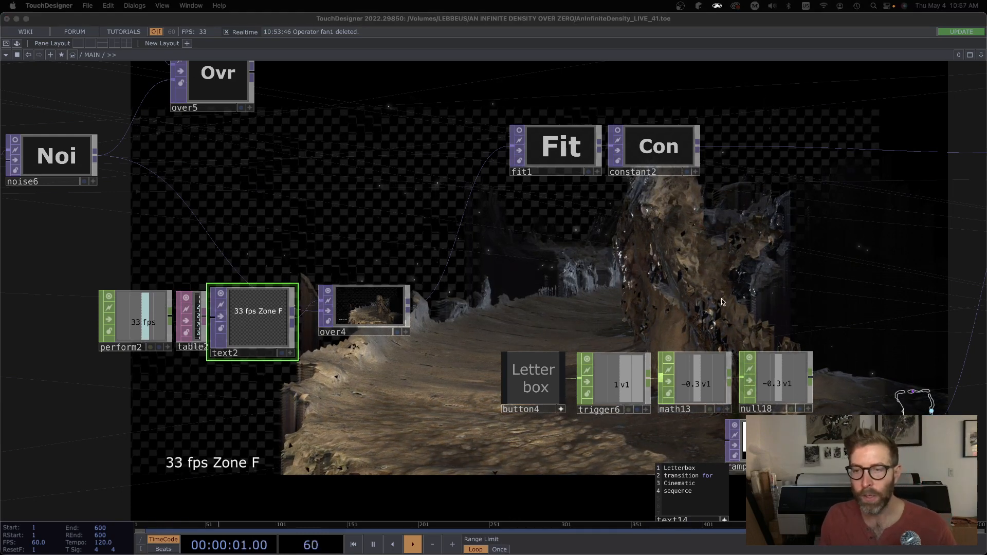
Return to the AUDIO network and examine the zone selection and the table of per-zone audio settings
drag(722, 302, 669, 300)
key(u)
key(i)
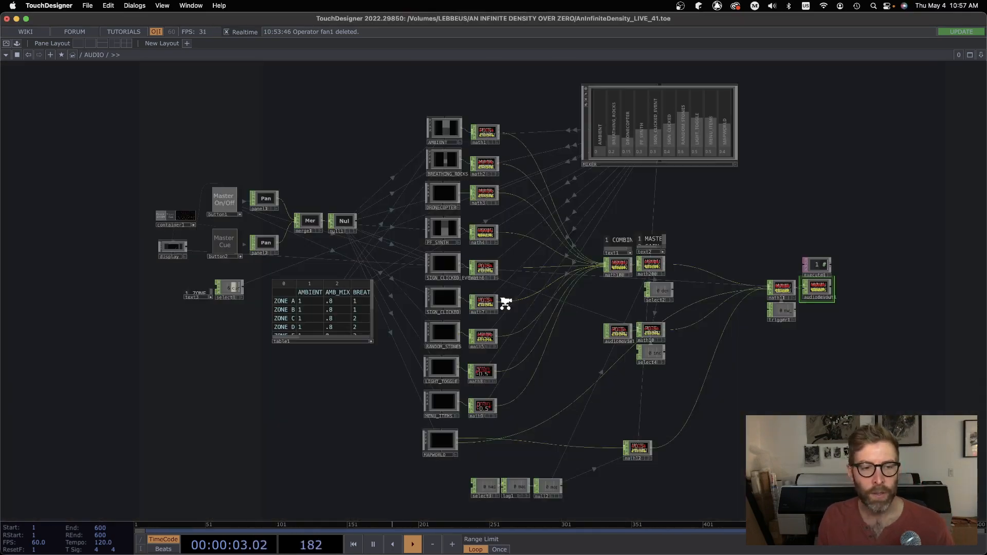
scroll(228, 309, up, 10)
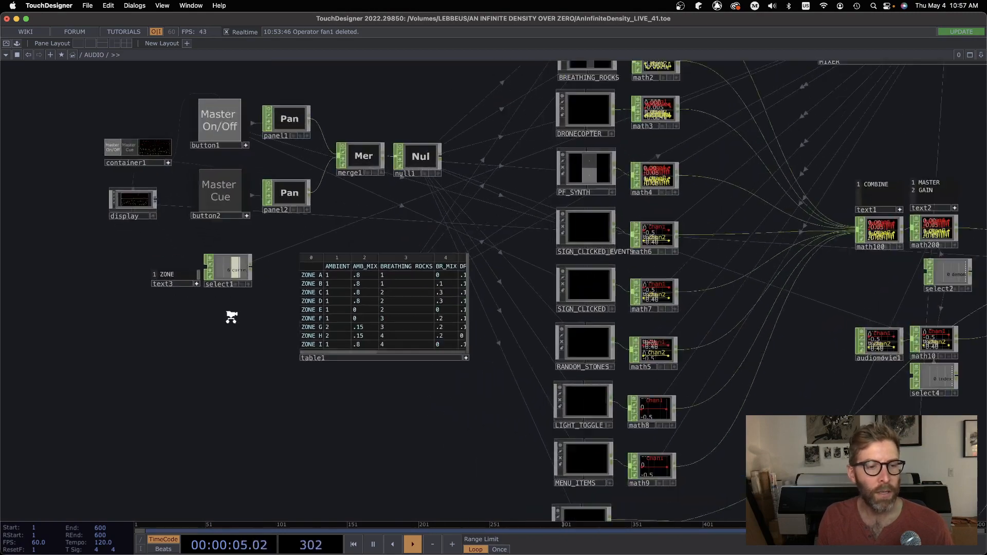
Inspect the parameters of the select1 CHOP in AUDIO to see which zone tracking operator it references
scroll(225, 308, up, 4)
drag(326, 323, 479, 459)
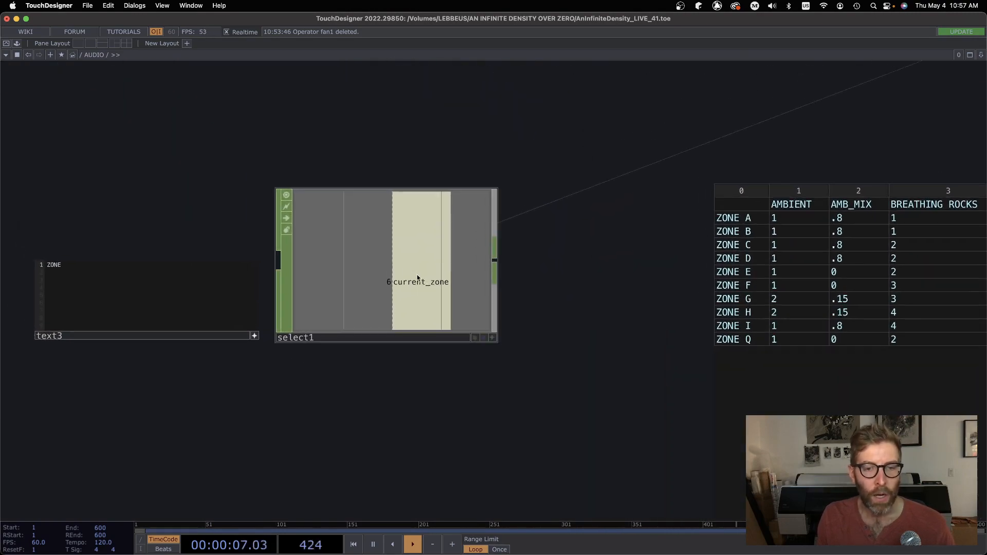
click(403, 275)
key(p)
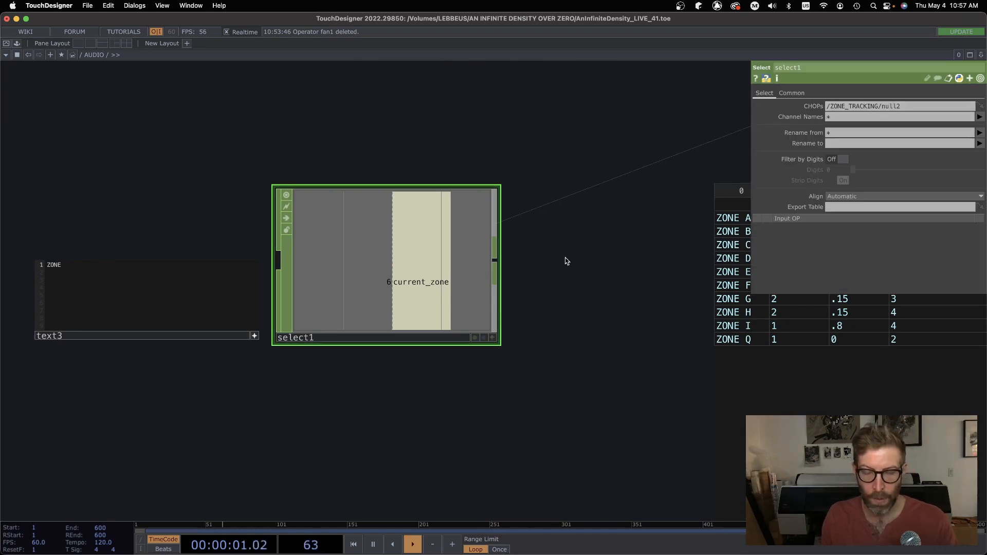
key(p)
Examine table1's per-zone settings across all its audio columns, from AMBIENT to STONES_MIX
scroll(583, 279, down, 5)
drag(729, 159, 187, 97)
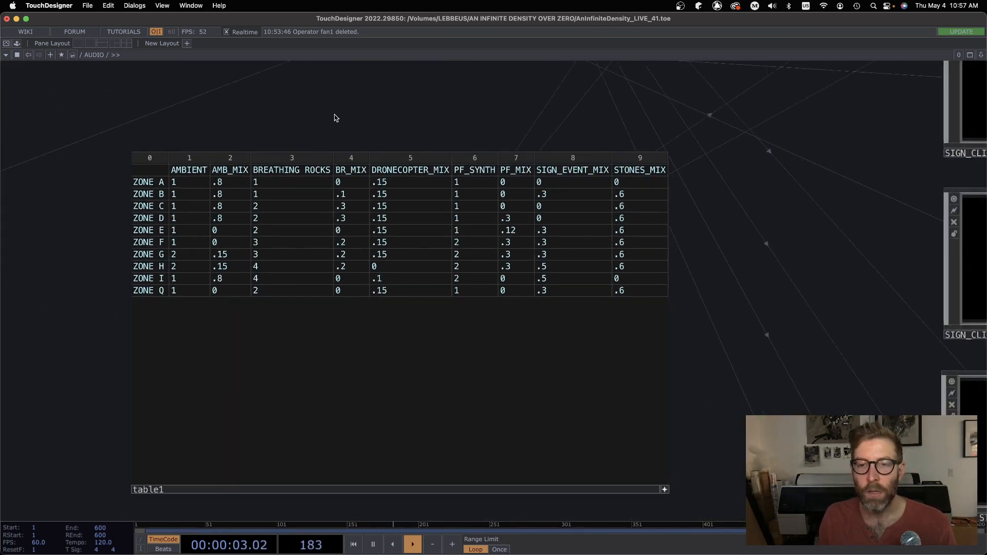
drag(336, 118, 304, 113)
scroll(421, 131, down, 2)
drag(442, 117, 423, 163)
scroll(422, 163, down, 4)
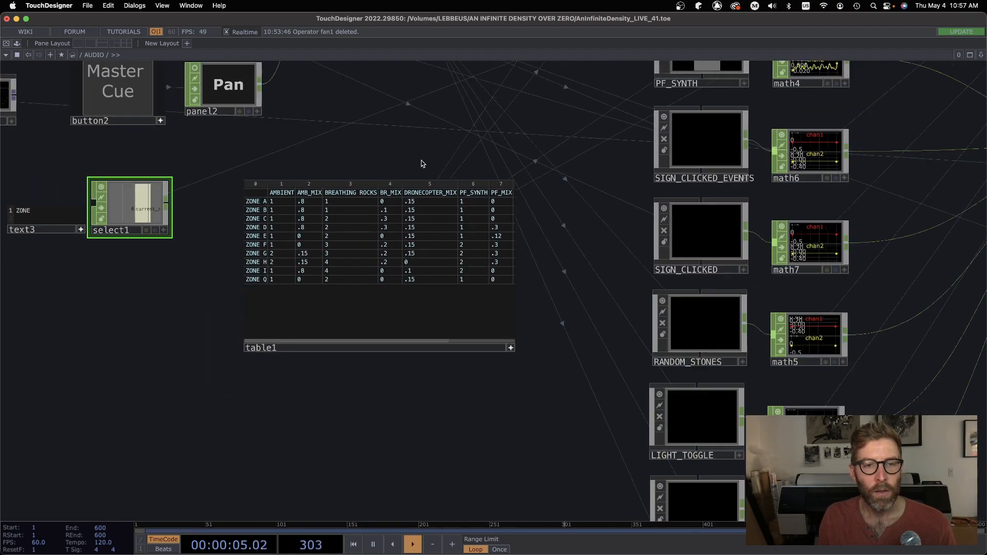
Enter the BREATHING_ROCKS component and look over its logic, audio file and trigger branches back to the zone selection
drag(534, 169, 222, 519)
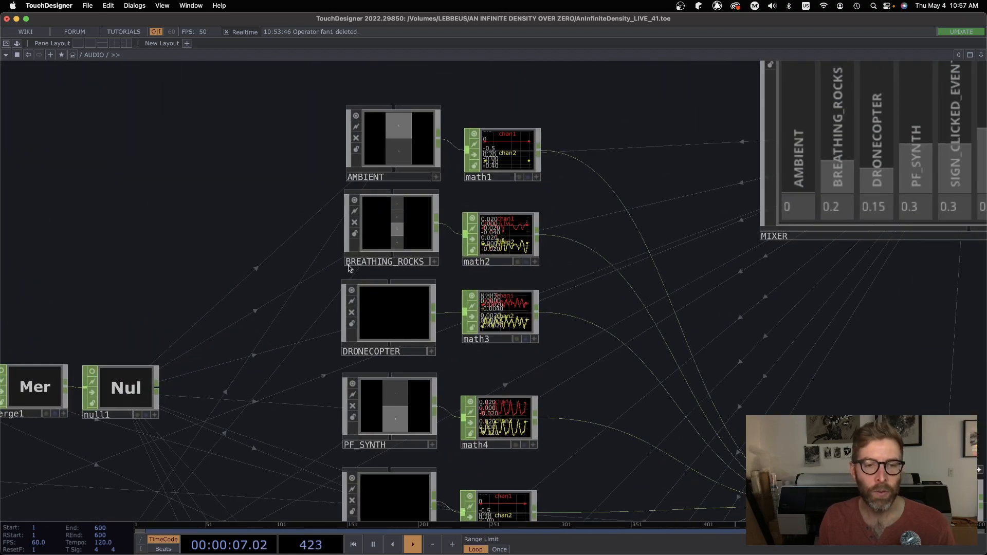
scroll(385, 232, up, 10)
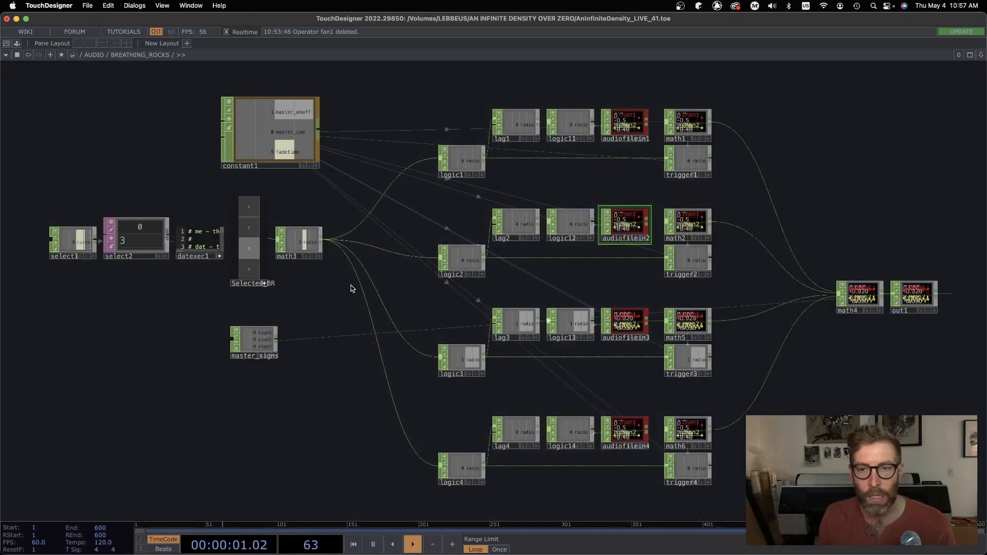
scroll(566, 282, up, 2)
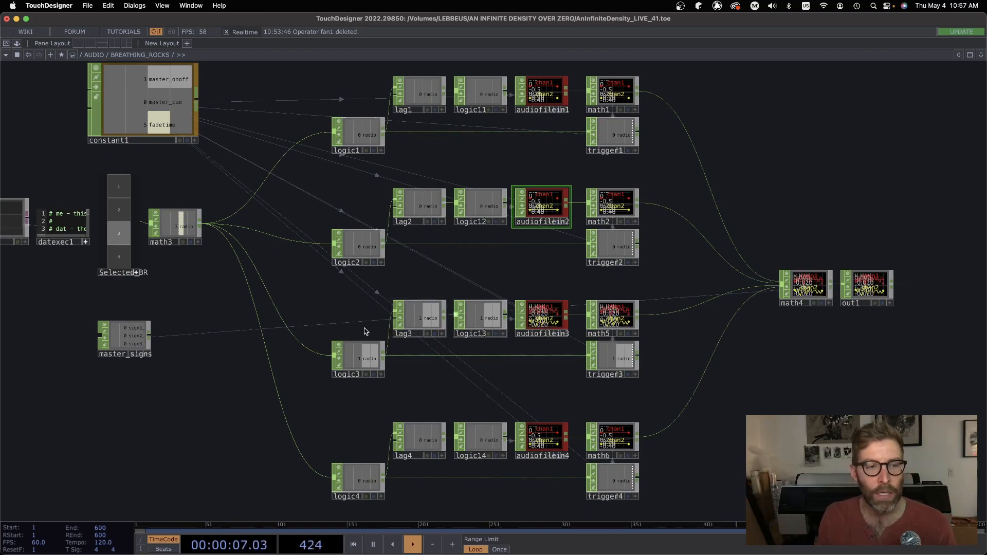
drag(193, 287, 561, 332)
scroll(191, 260, up, 10)
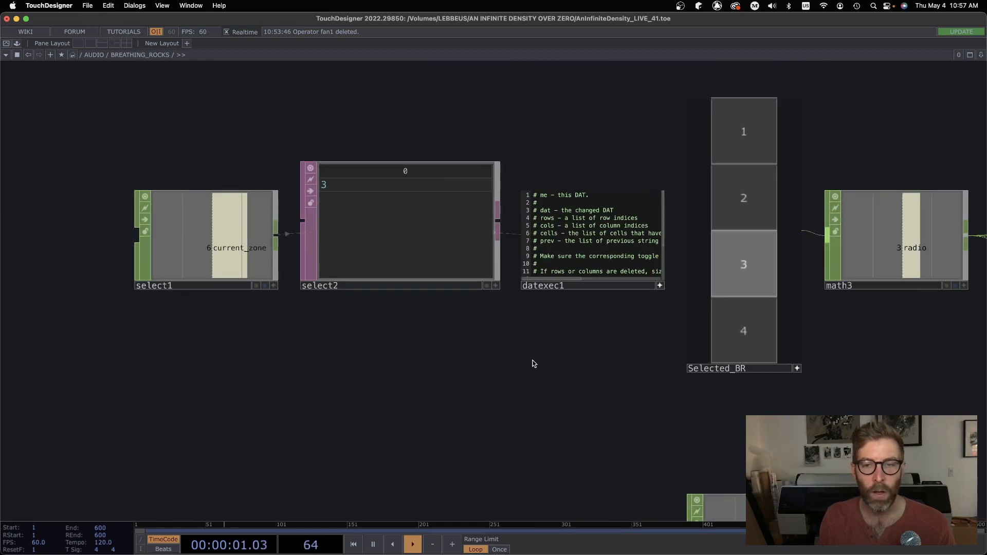
Trace the chain from select1 through select2, datexec1 and Selected_BR to math3, and select the select2 DAT
drag(532, 364, 117, 356)
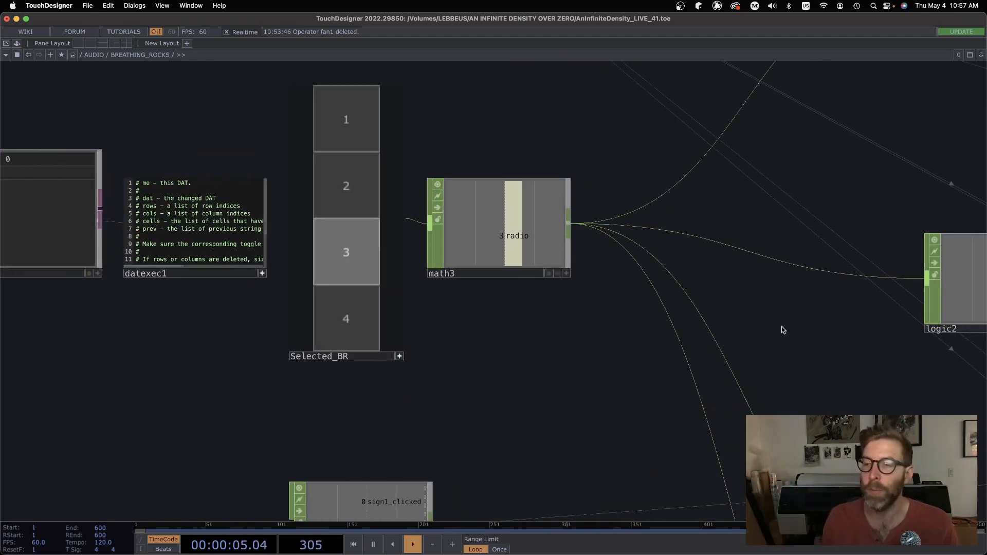
drag(790, 389, 706, 391)
drag(603, 420, 817, 446)
drag(185, 387, 394, 412)
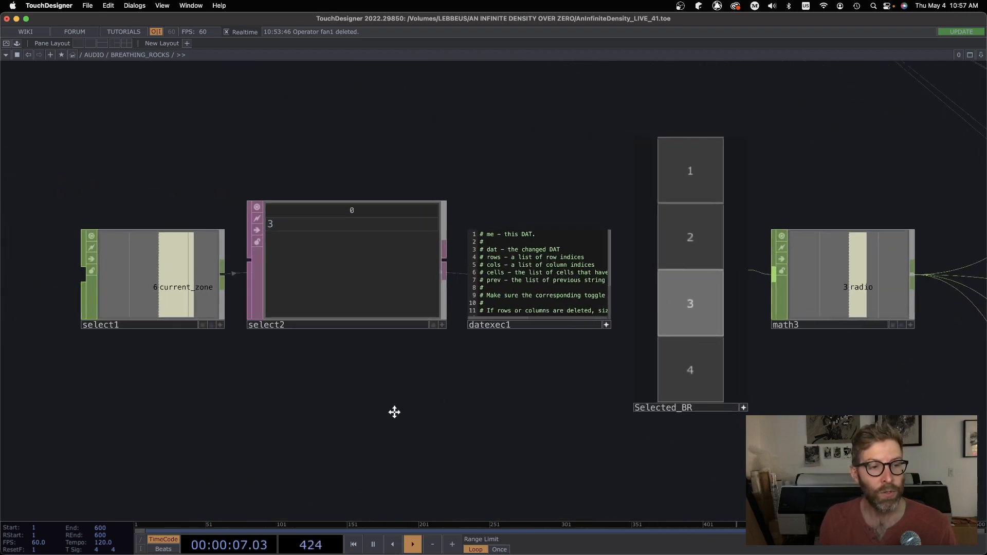
scroll(357, 408, down, 2)
scroll(334, 290, up, 2)
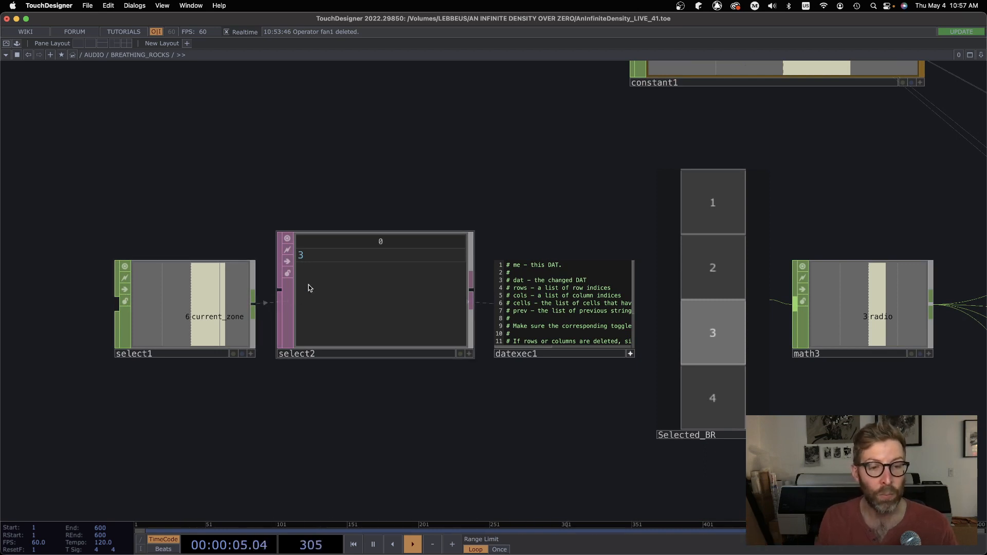
click(304, 255)
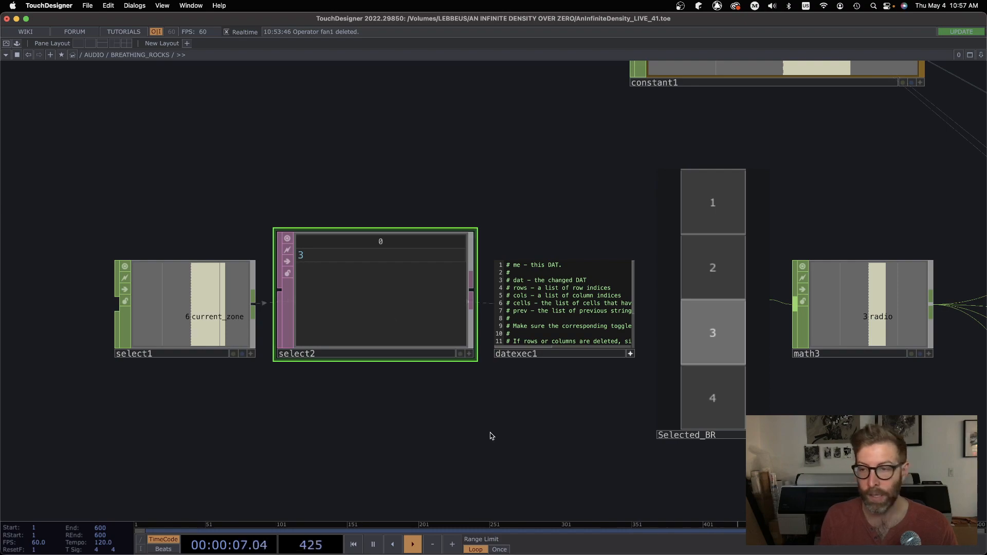
Return to the AUDIO network and review the BREATHING ROCKS column of table1 against the zone rows
scroll(489, 434, down, 6)
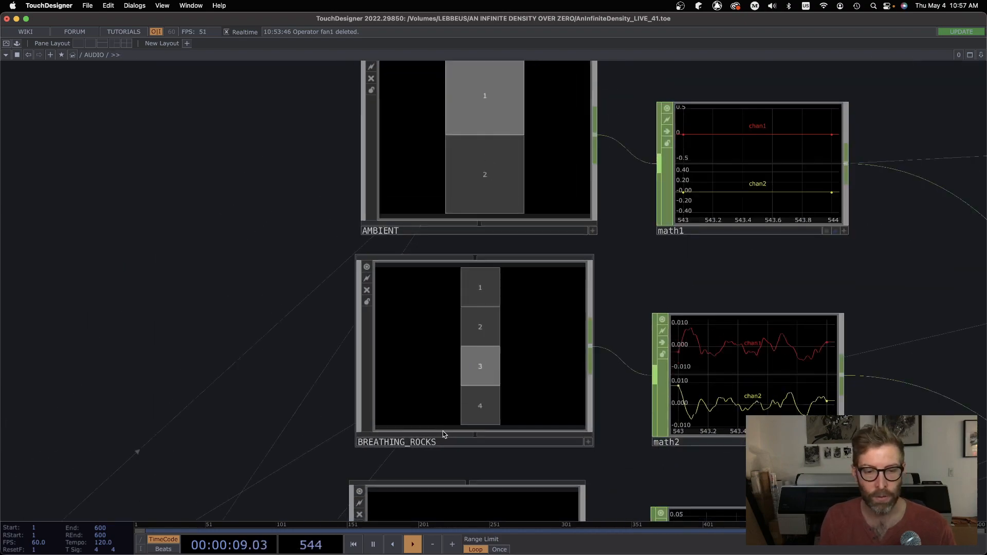
drag(308, 454, 683, 26)
drag(348, 443, 586, 51)
scroll(685, 354, up, 5)
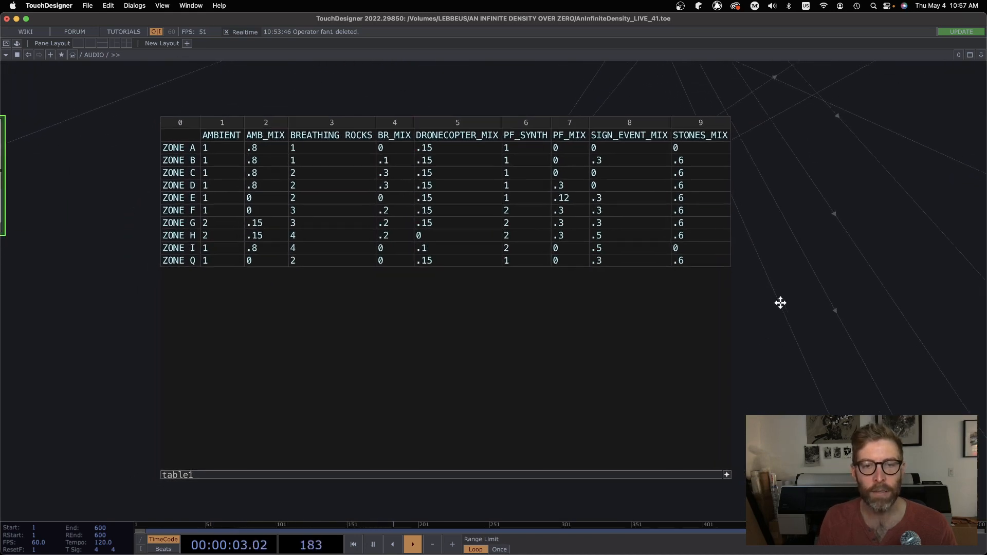
drag(784, 316, 787, 320)
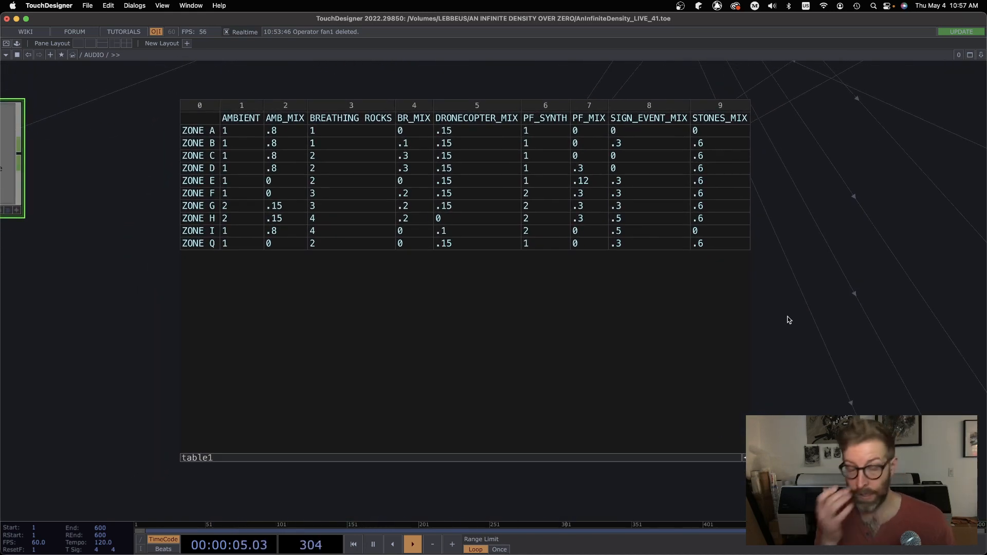
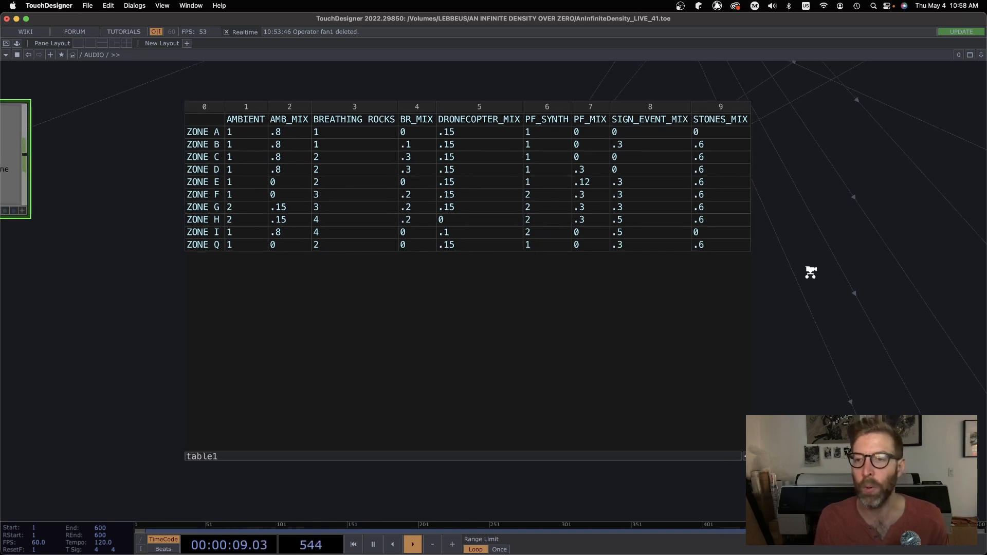
Go from the zone table back inside the BREATHING_ROCKS component
scroll(808, 270, down, 8)
scroll(817, 113, down, 5)
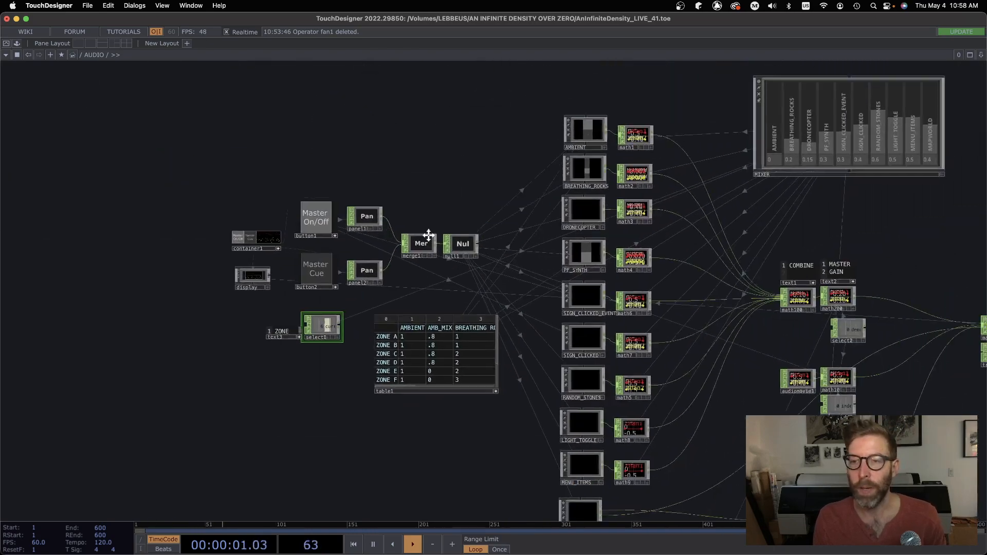
scroll(499, 201, up, 15)
scroll(498, 202, up, 5)
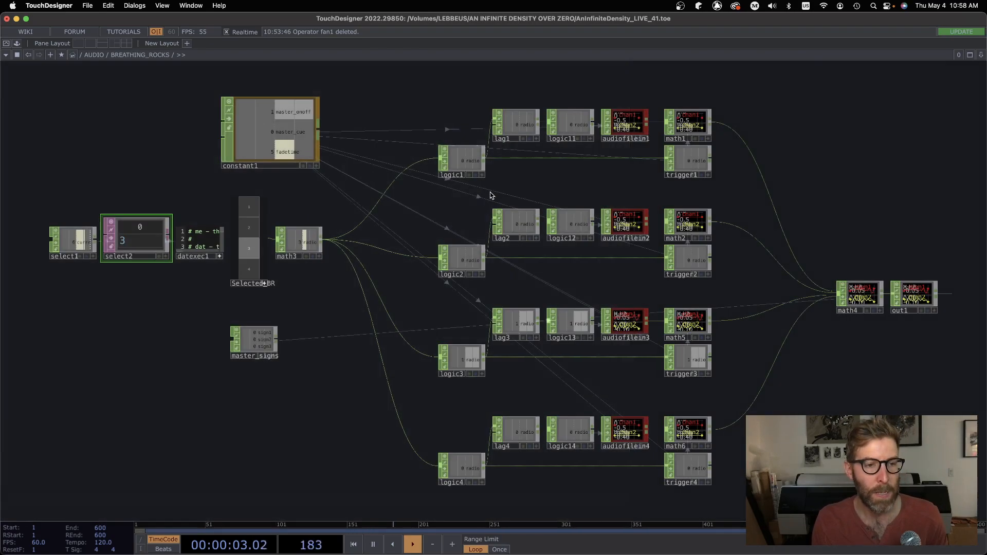
Inspect select2's parameters: its source DAT, the Start Row Index expression and the Start Col Name
scroll(72, 266, up, 8)
drag(414, 216, 473, 354)
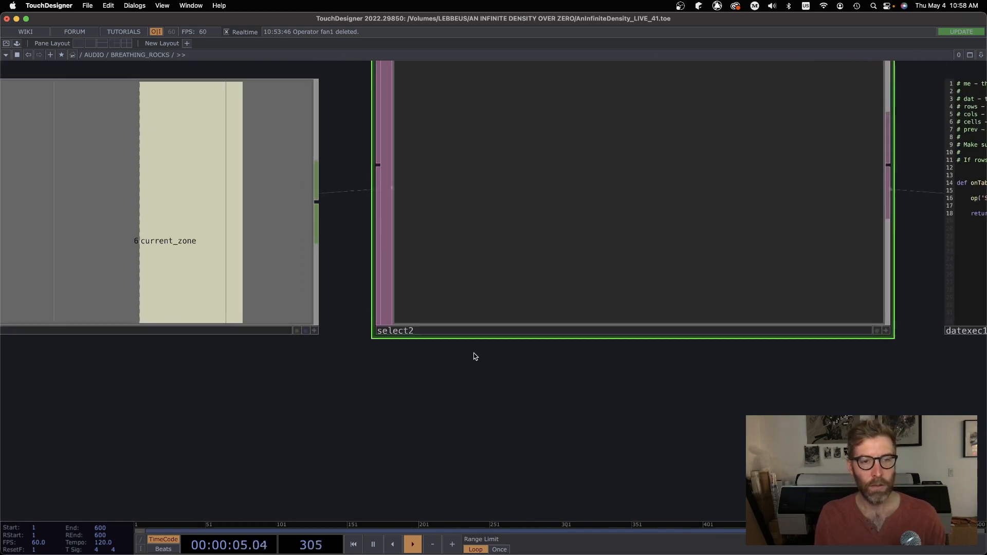
scroll(473, 354, down, 2)
drag(533, 428, 479, 527)
key(p)
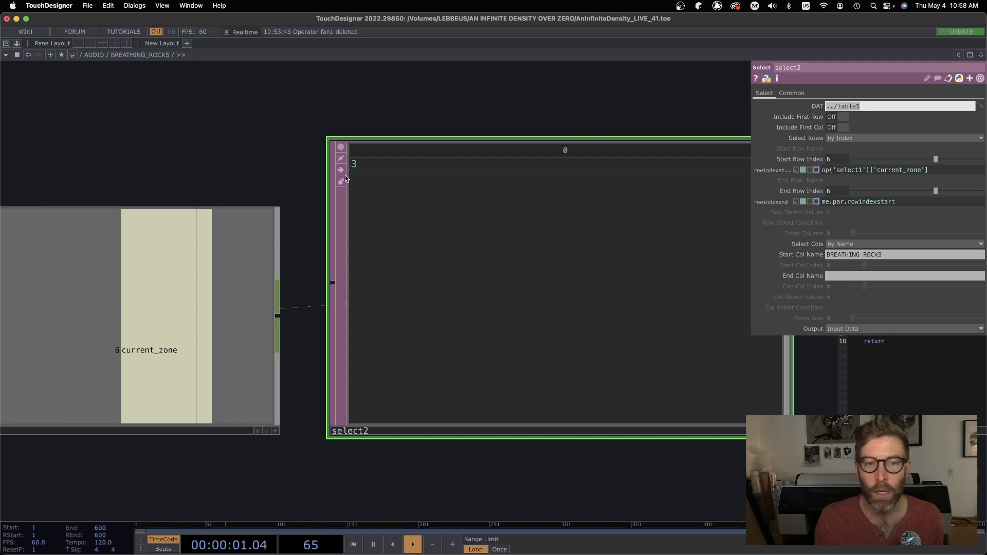
drag(936, 172, 788, 177)
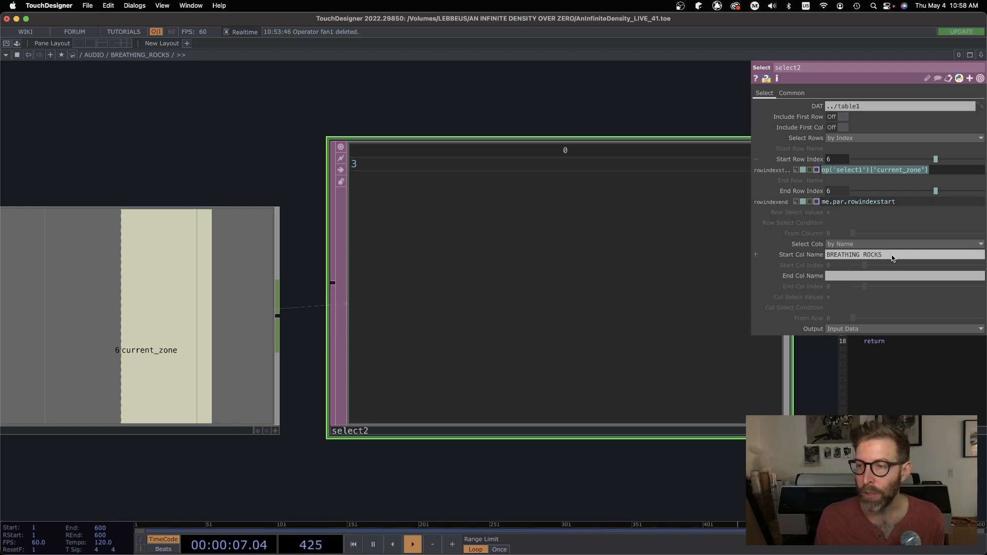
click(831, 255)
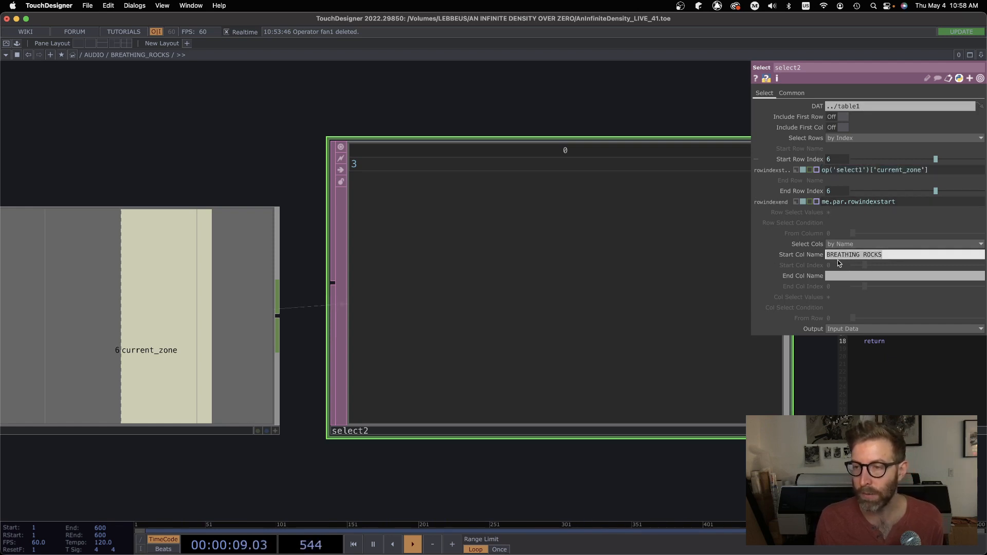
click(689, 494)
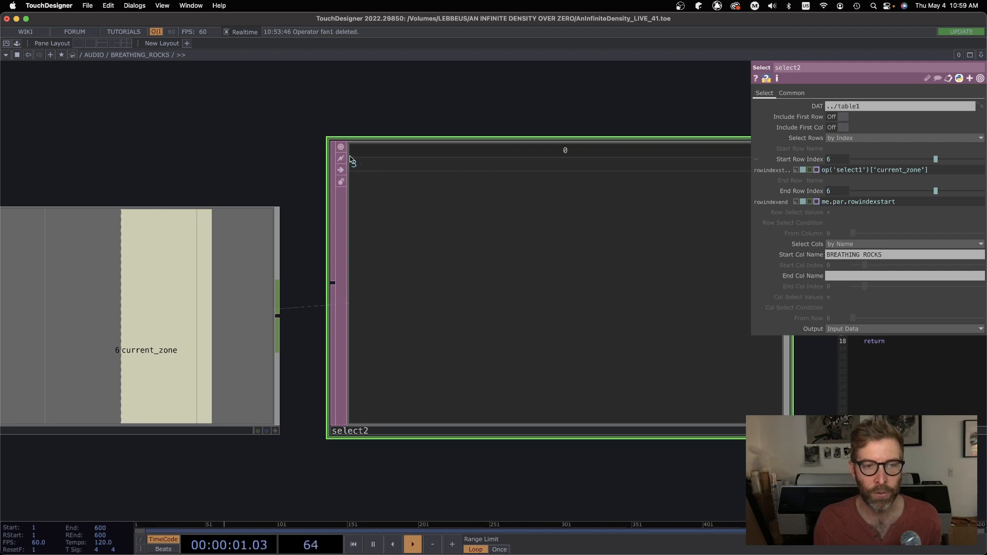
Examine datexec1's onTableChange script, relating its dat[0,0] and Selected_BR/button references to the cell in select2
scroll(740, 495, down, 2)
drag(797, 492, 180, 477)
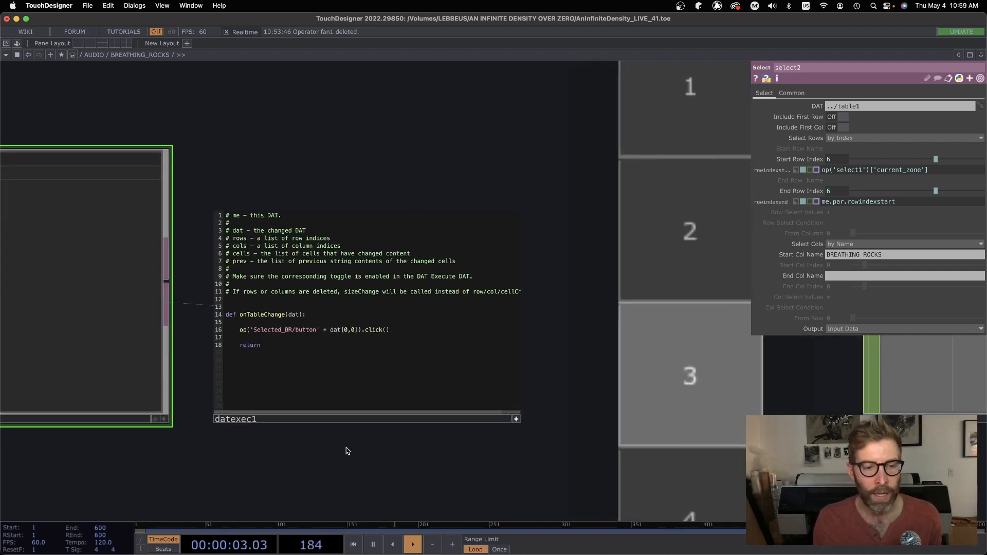
scroll(347, 447, up, 2)
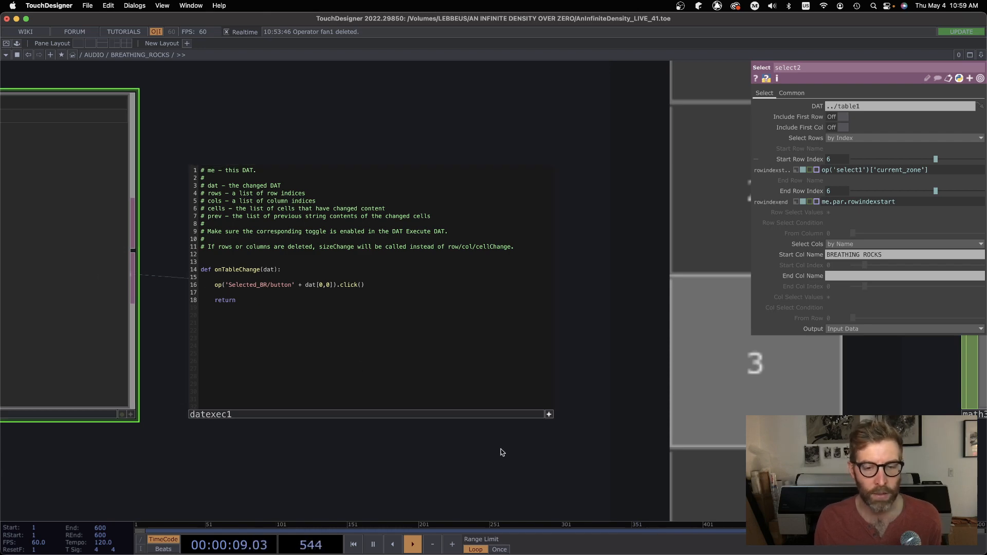
drag(537, 465, 225, 433)
drag(249, 398, 261, 254)
drag(331, 414, 331, 252)
drag(286, 297, 389, 468)
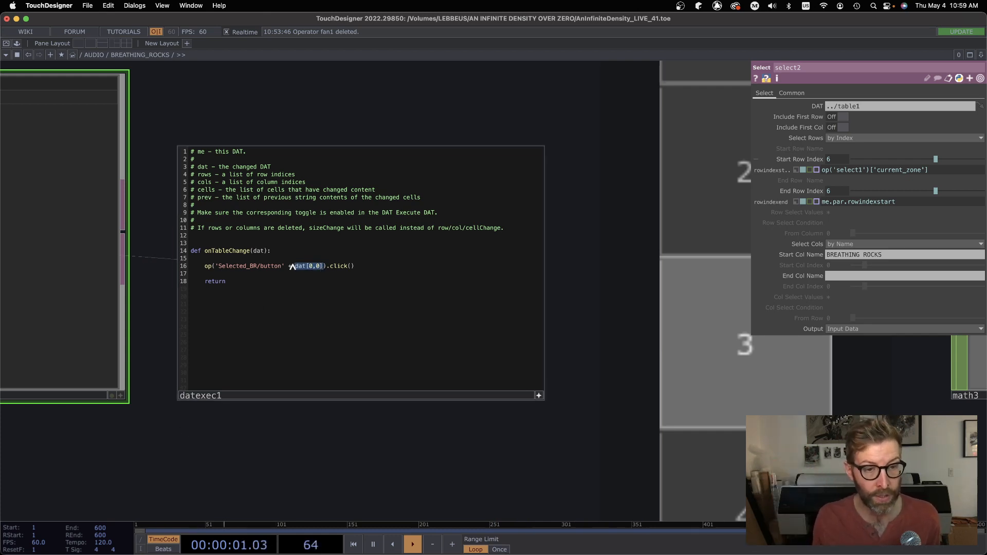
drag(176, 455, 571, 492)
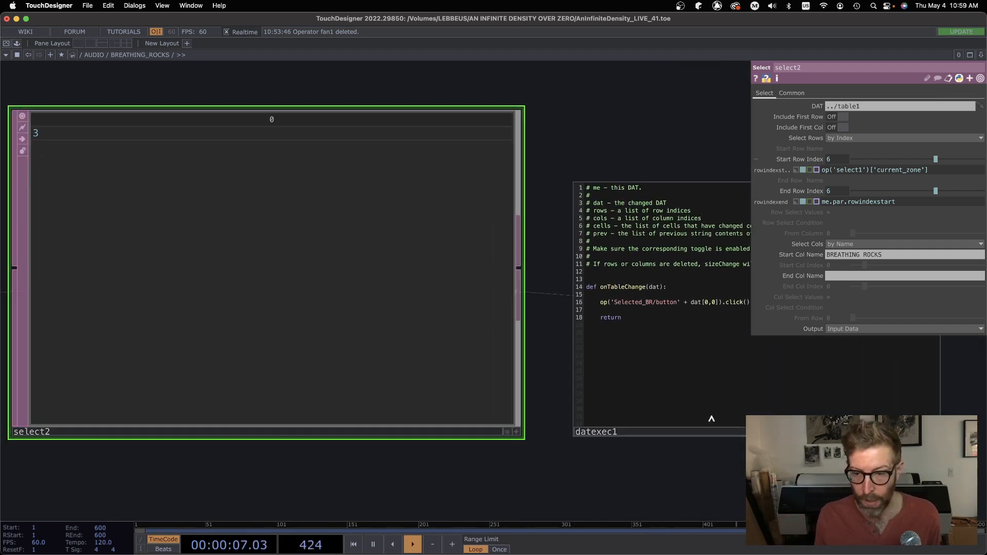
drag(687, 457, 407, 443)
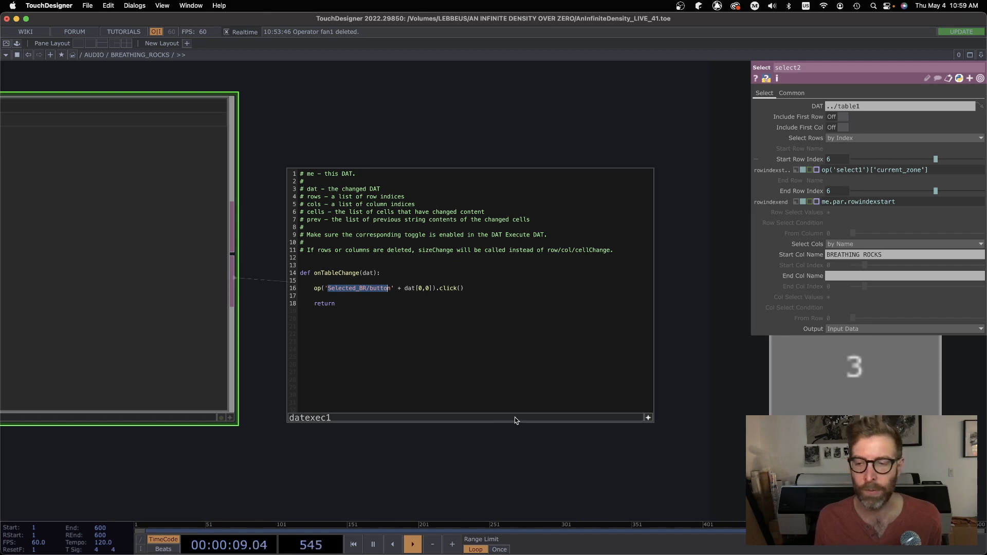
Review the Selected_BR radio buttons and inspect math3's Pre-Add parameter
scroll(514, 417, down, 3)
drag(585, 456, 164, 336)
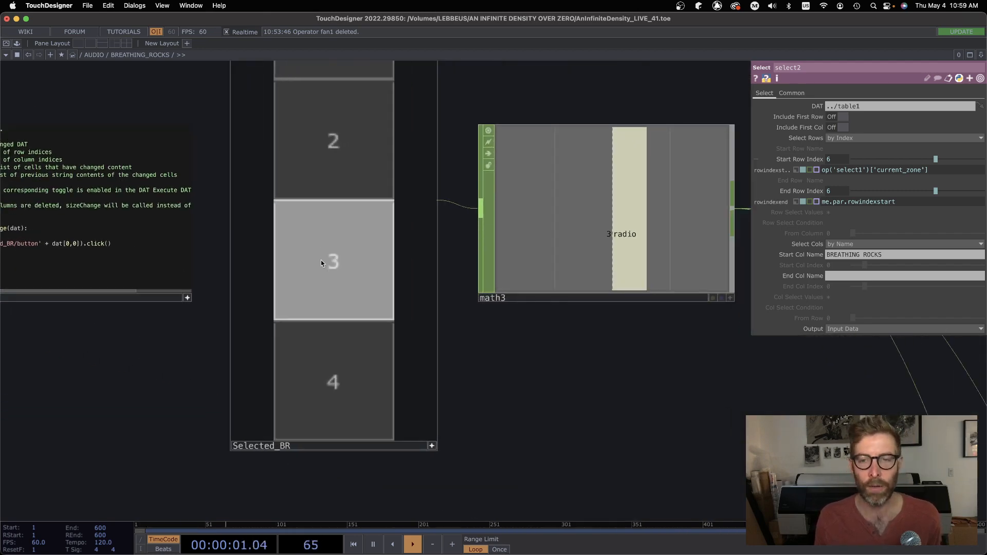
scroll(321, 261, down, 3)
scroll(542, 330, down, 3)
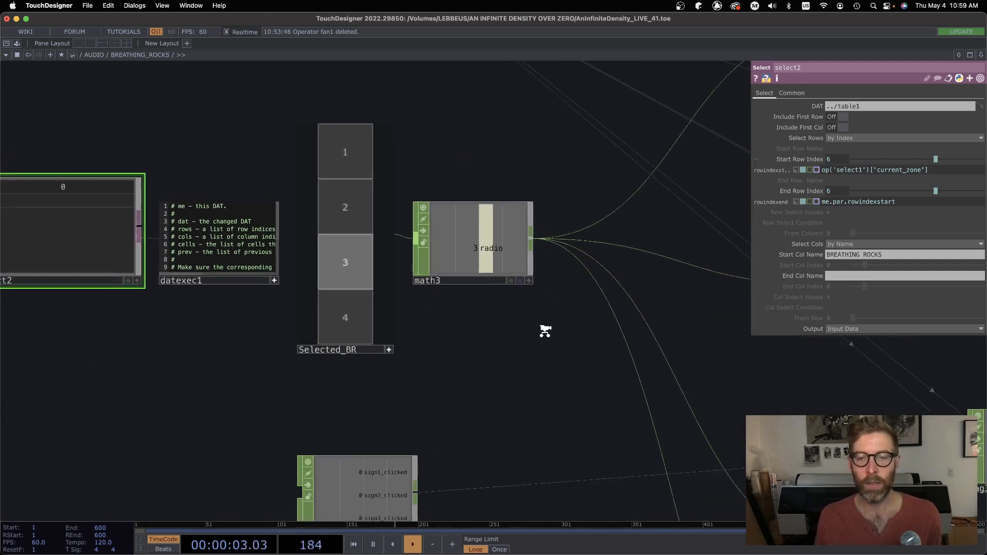
drag(423, 393, 300, 302)
click(309, 297)
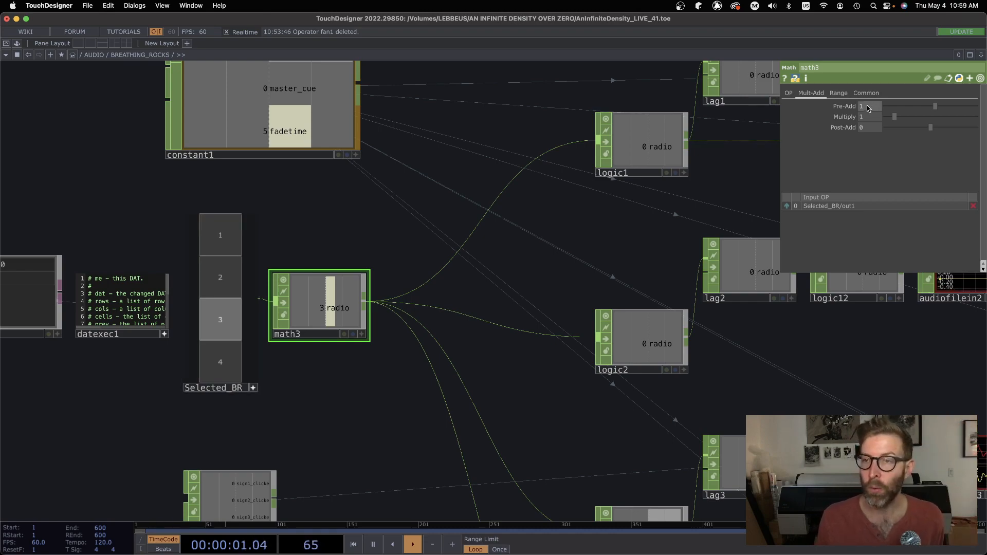
Compare the Bounds and me.digits expressions of logic1, logic2 and logic3, and view the logic4 branch
scroll(568, 248, down, 5)
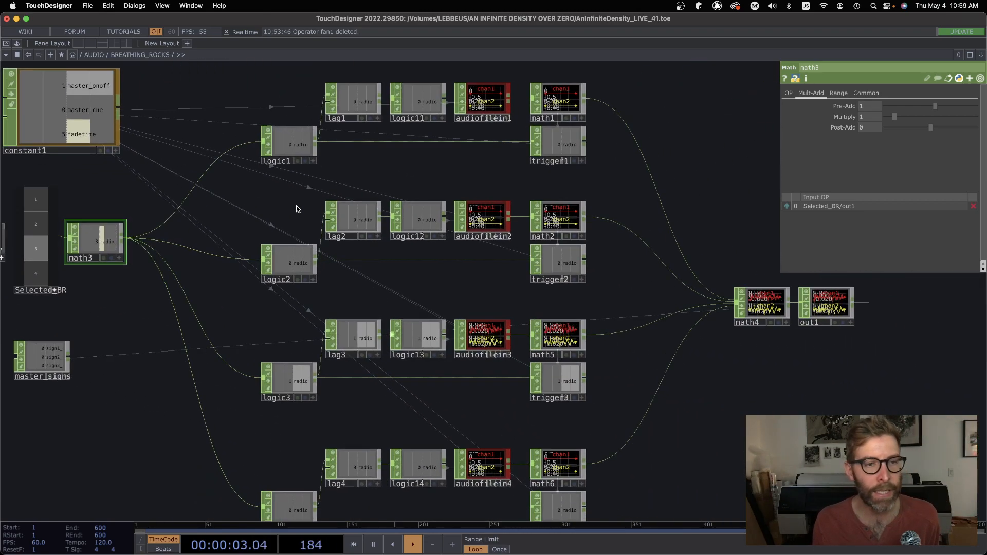
scroll(300, 209, left, 2)
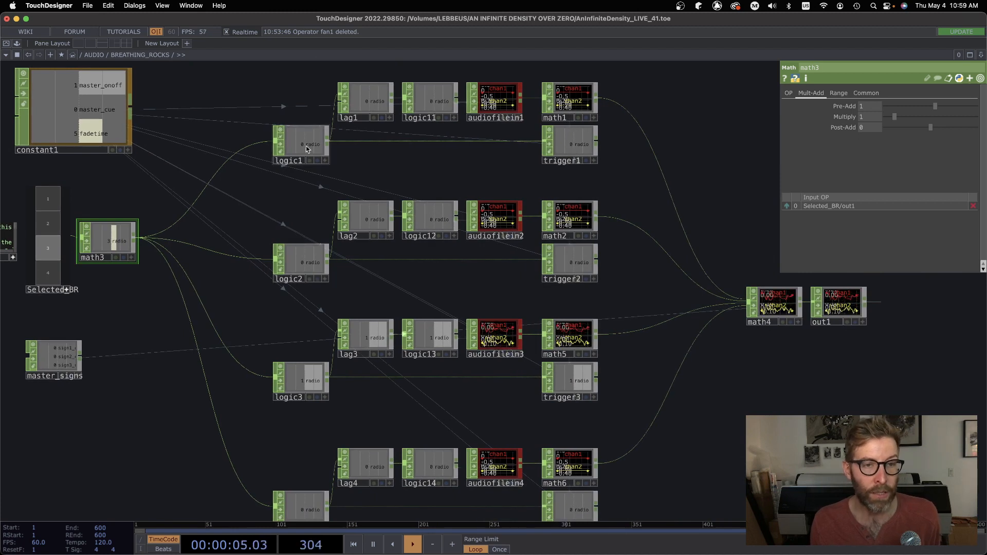
click(298, 147)
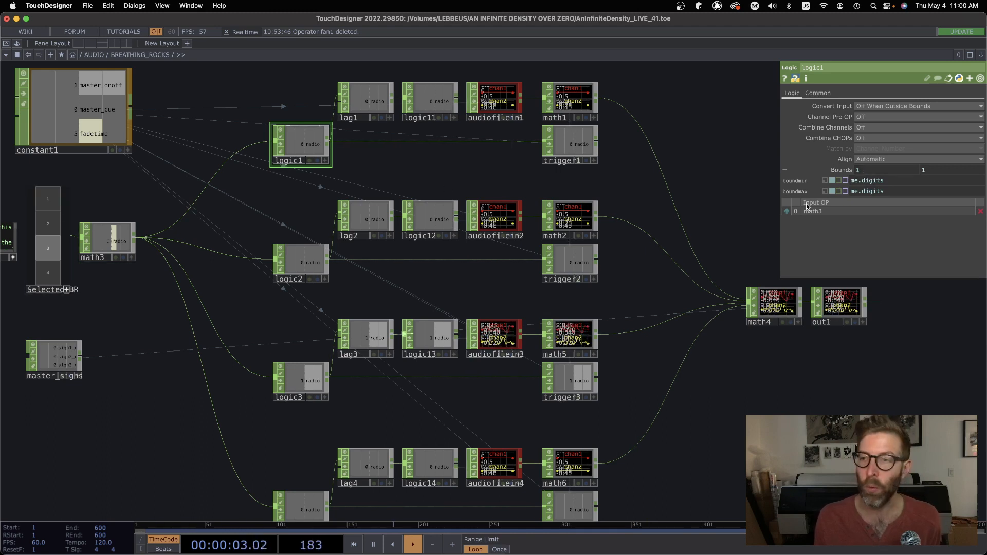
click(300, 262)
click(313, 381)
scroll(306, 385, down, 5)
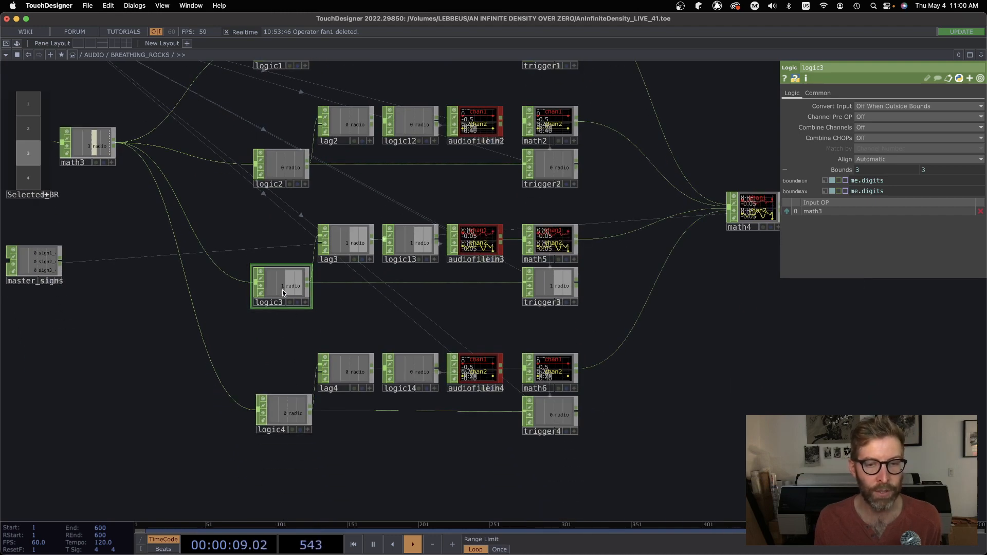
Examine the four parallel audio branches from logic and lag through audiofilein and math CHOPs to math4 and out1
scroll(493, 252, up, 4)
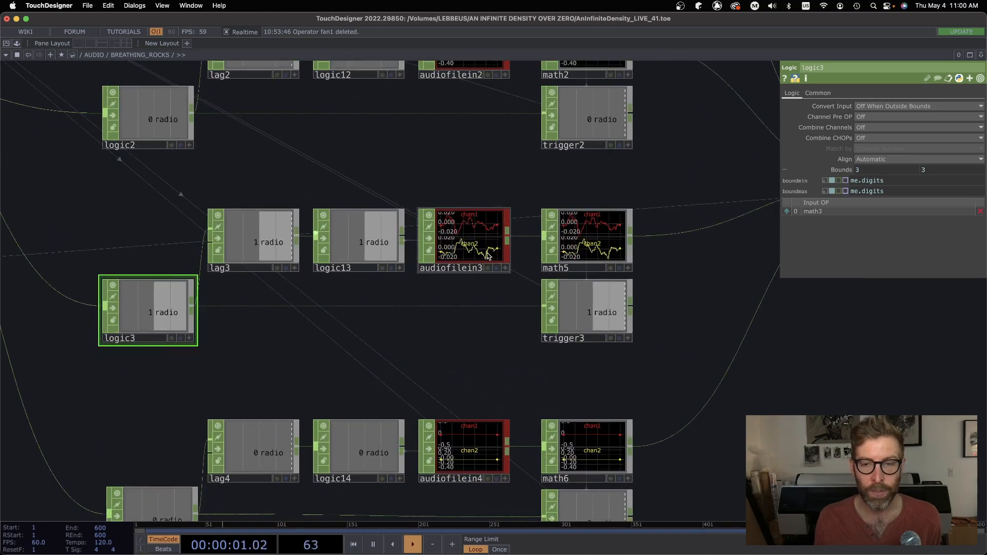
scroll(464, 252, down, 5)
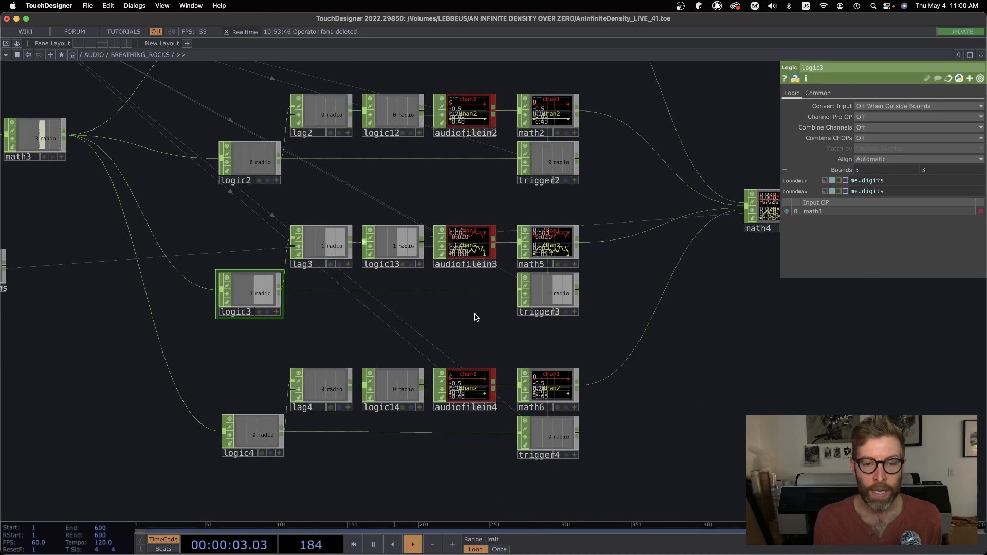
drag(468, 376, 475, 417)
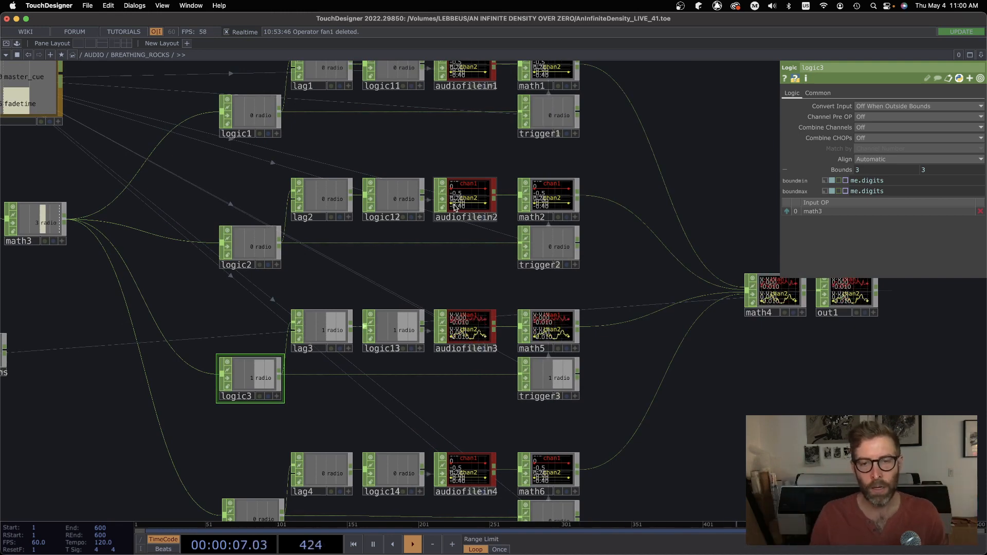
key(p)
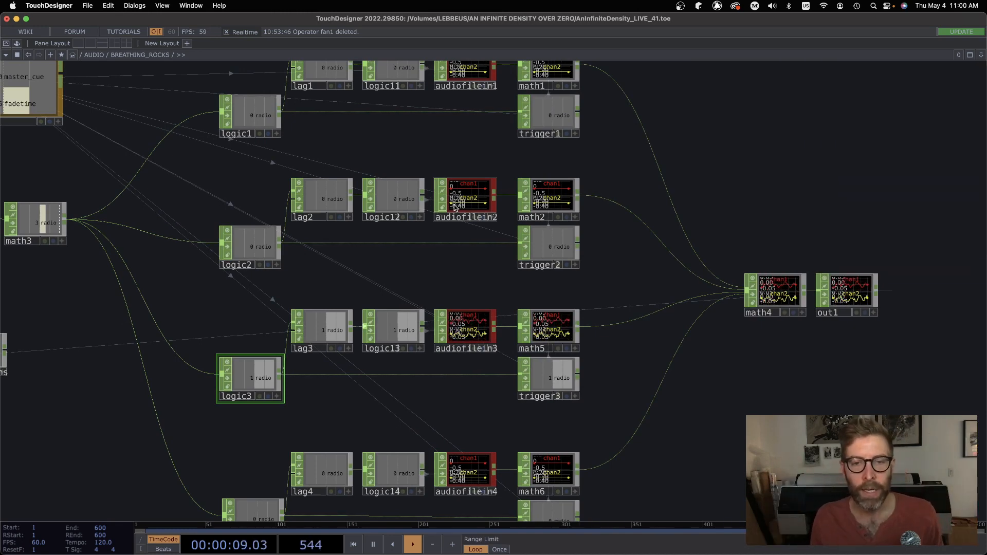
scroll(406, 271, down, 4)
drag(412, 278, 495, 283)
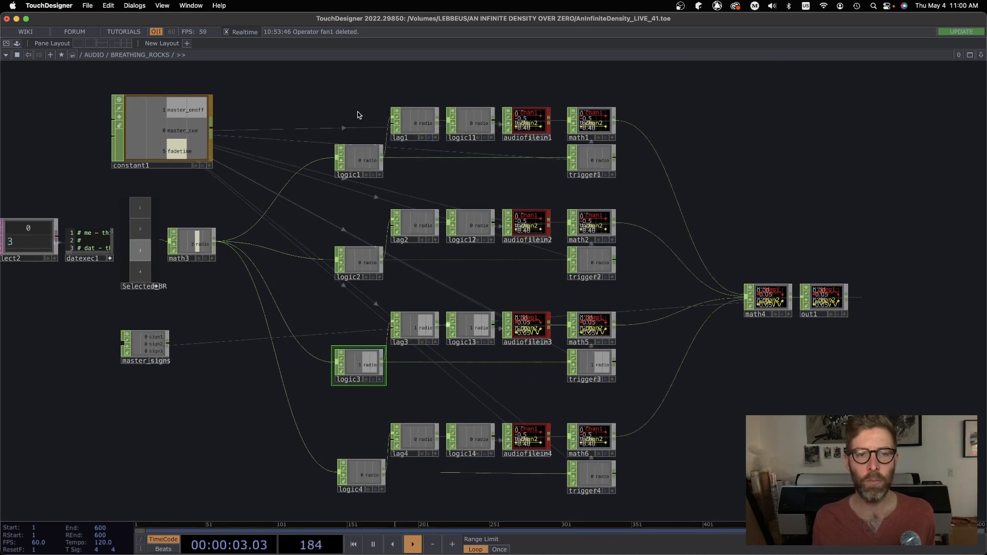
drag(337, 103, 622, 199)
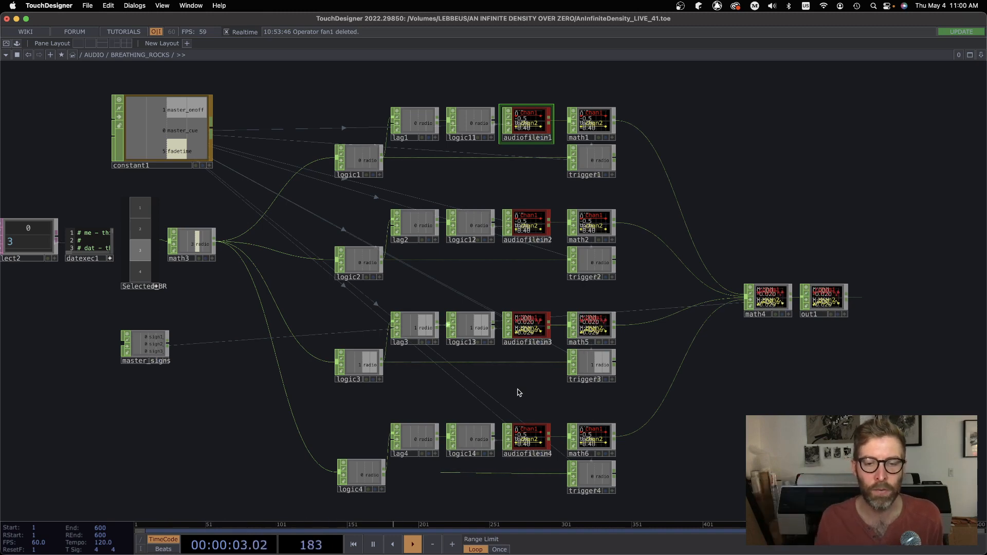
scroll(288, 403, down, 5)
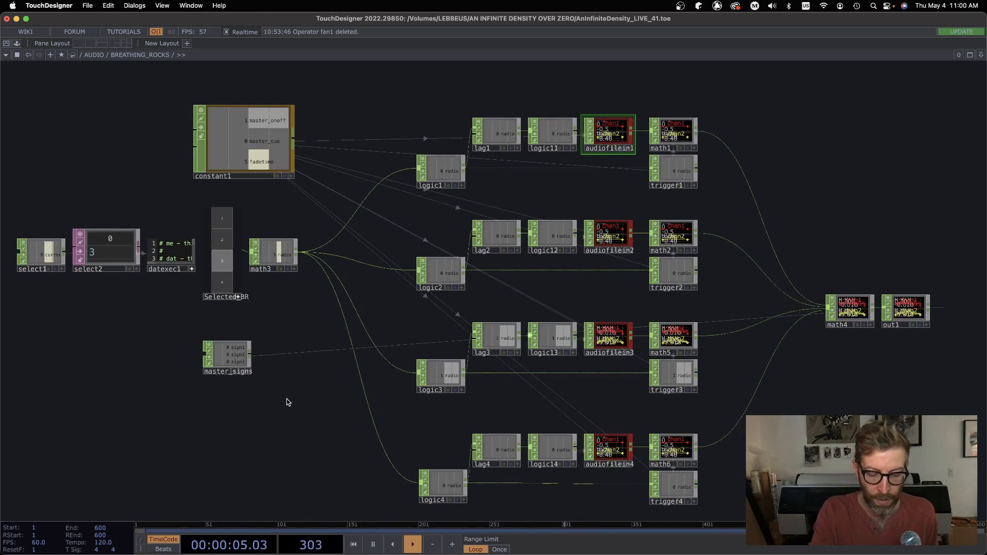
Go up to the AUDIO network and inspect the full Multiply expression of math2, fed by BREATHING_ROCKS
scroll(360, 354, down, 5)
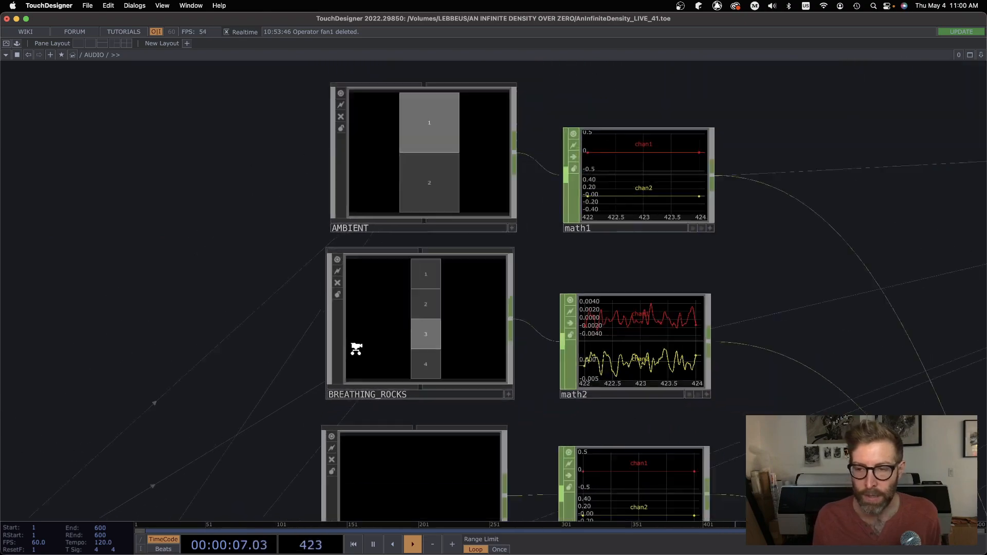
scroll(360, 352, down, 3)
scroll(434, 308, up, 5)
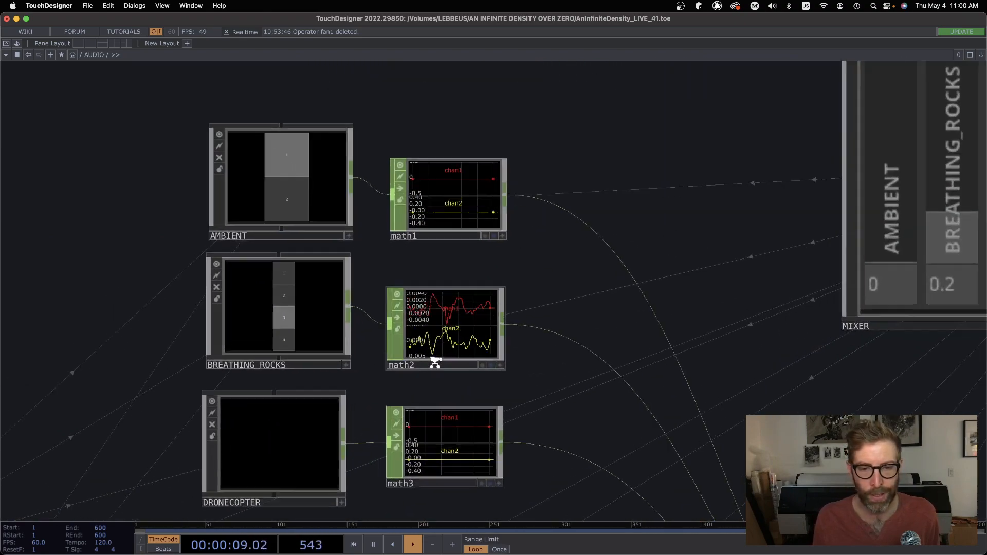
click(471, 357)
key(p)
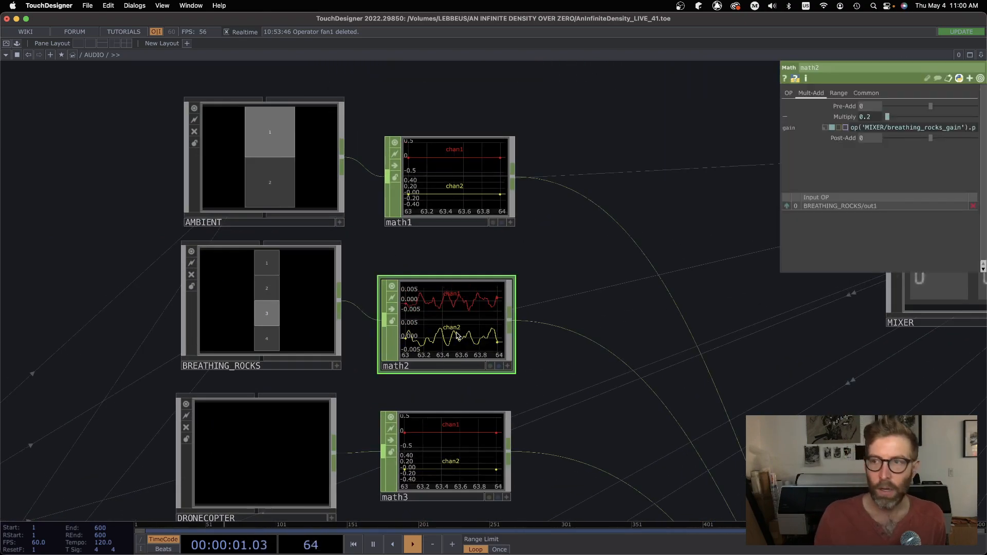
drag(780, 205, 517, 201)
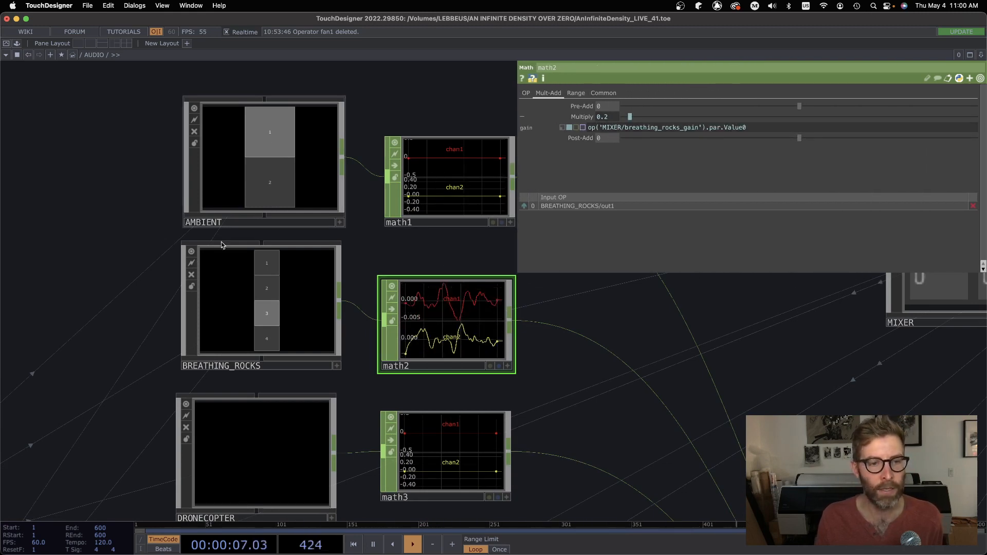
key(p)
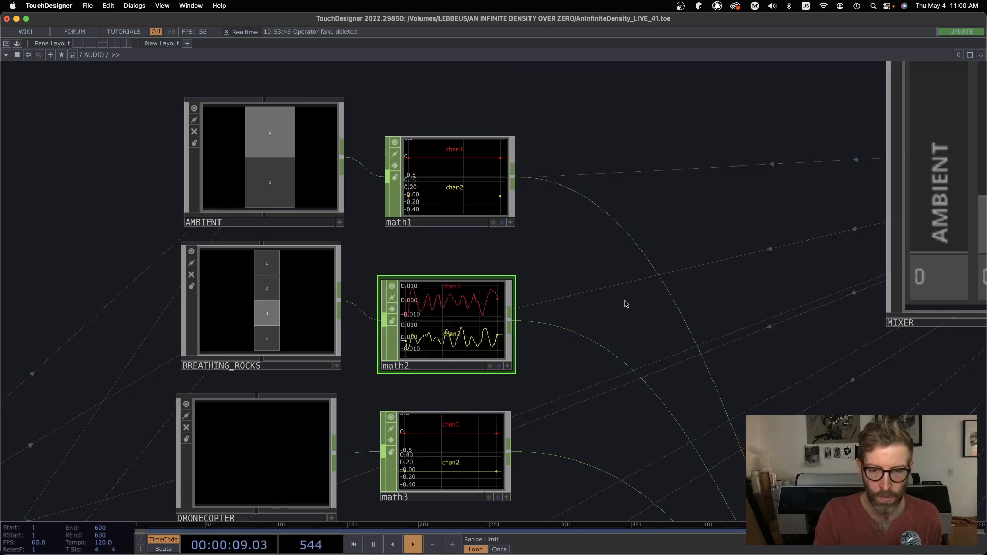
Return to the project's root network and view the MAIN, AUDIO and ZONE_TRACKING components together
scroll(624, 345, down, 15)
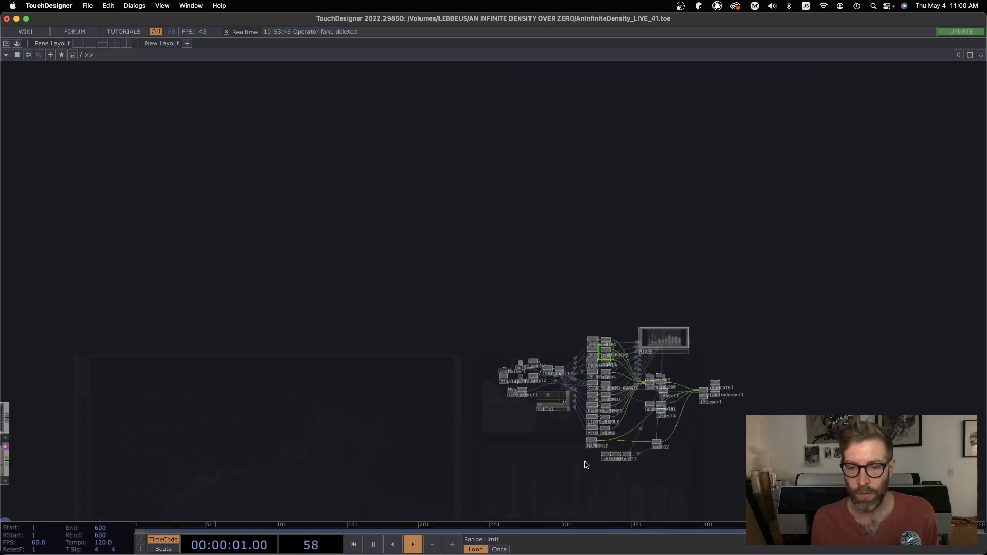
scroll(774, 309, down, 10)
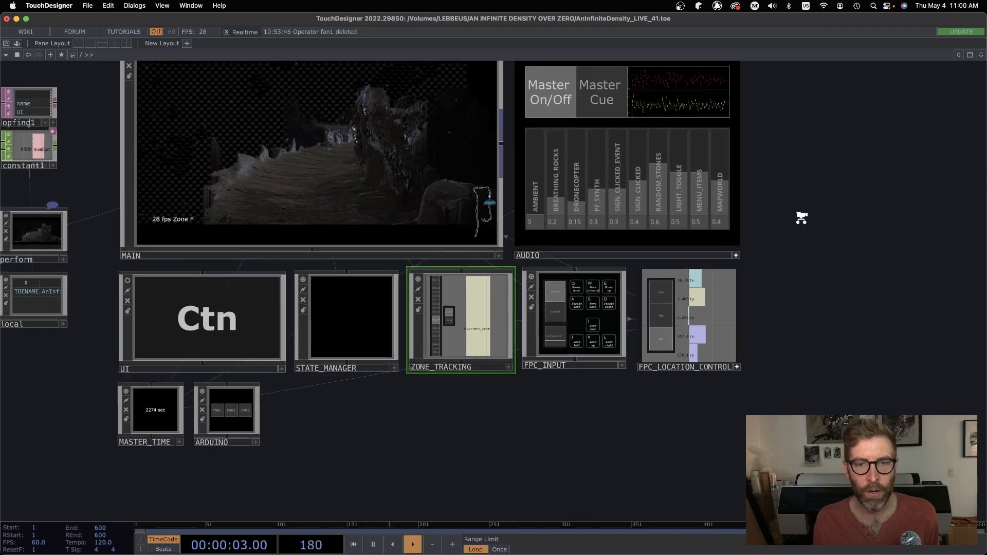
scroll(804, 249, up, 5)
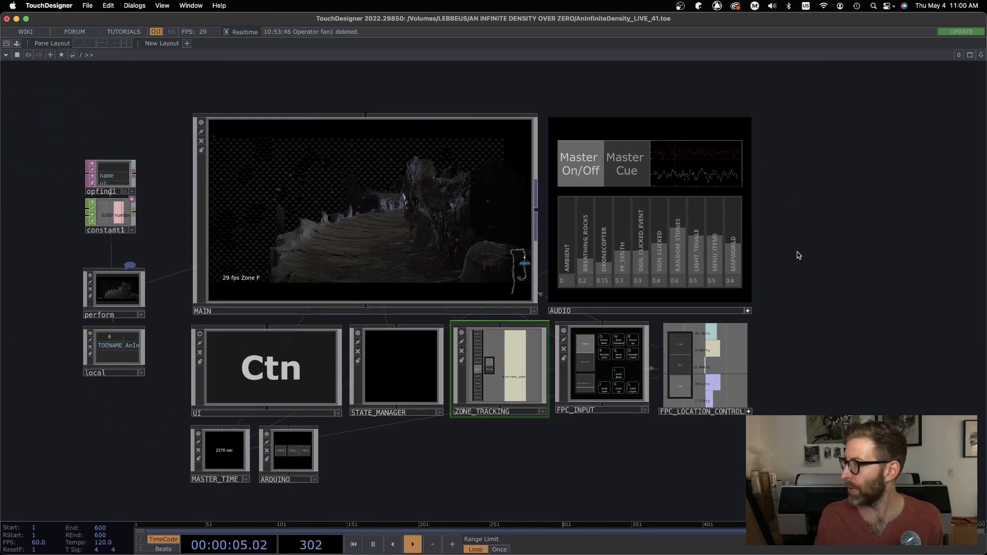